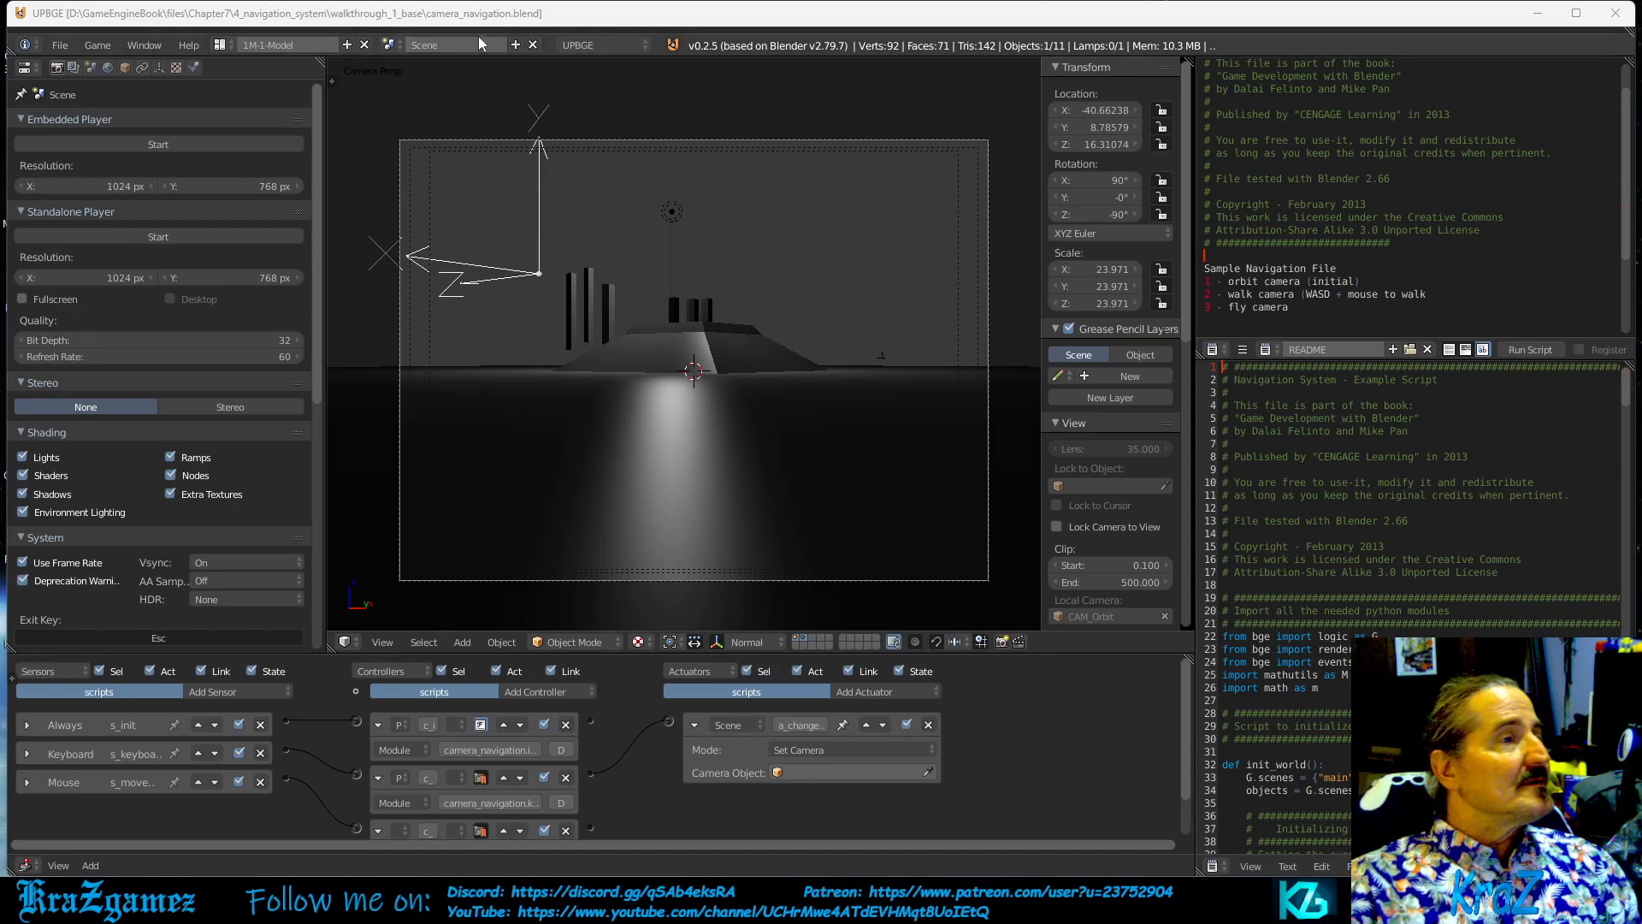
Open walkthrough.blend from the walkthrough_1_base folder of 4_navigation_system.
click(65, 45)
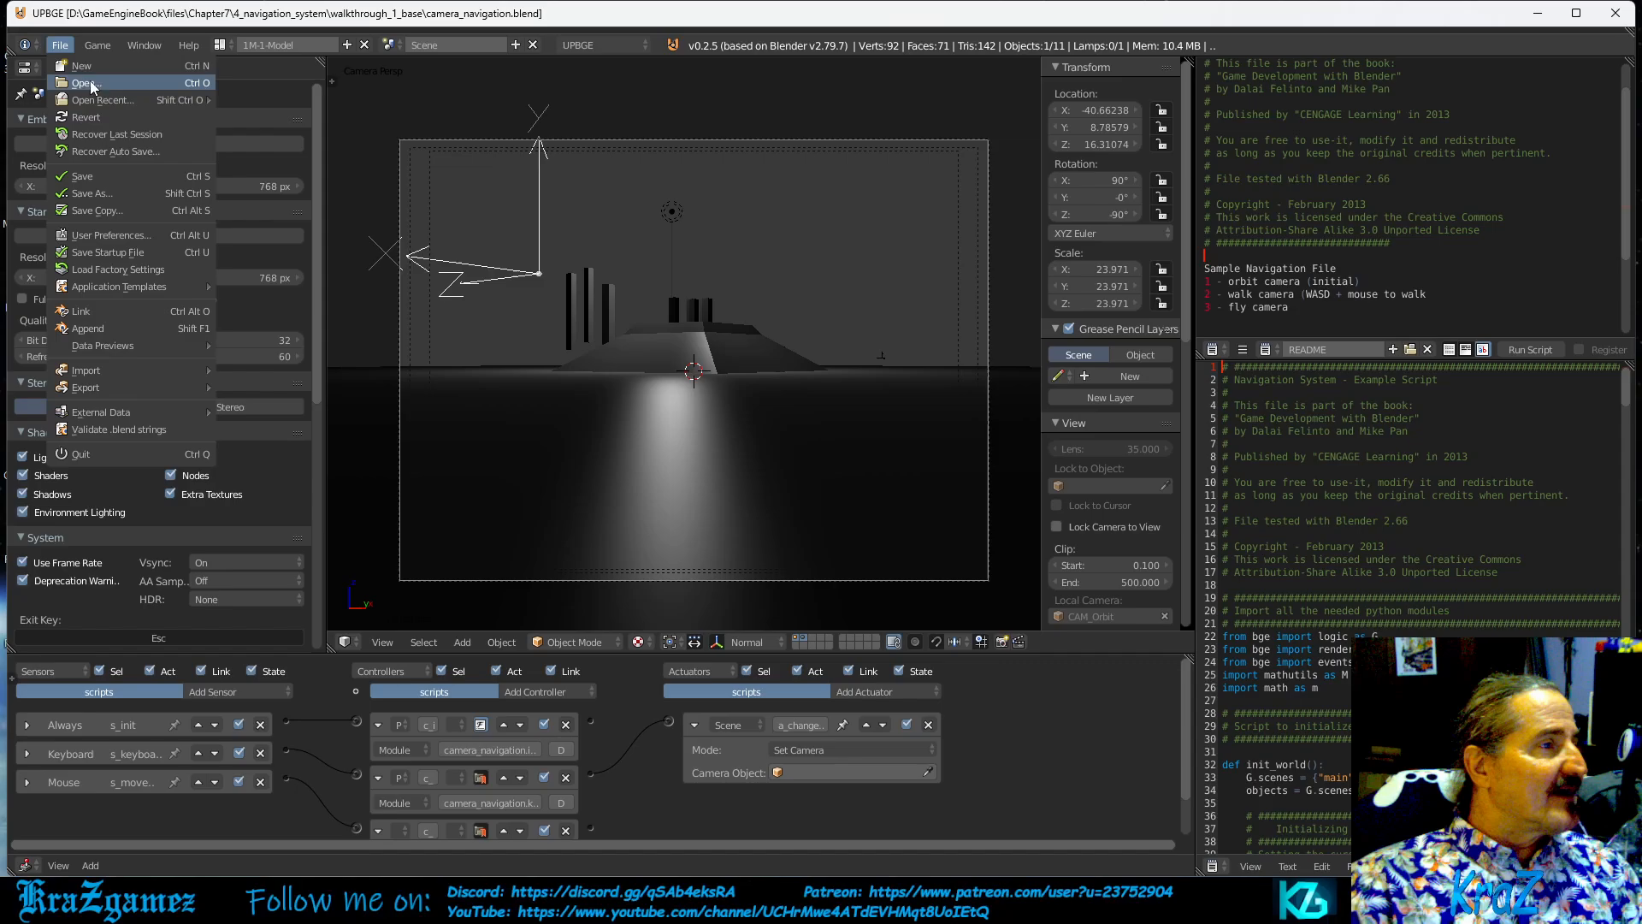
click(80, 83)
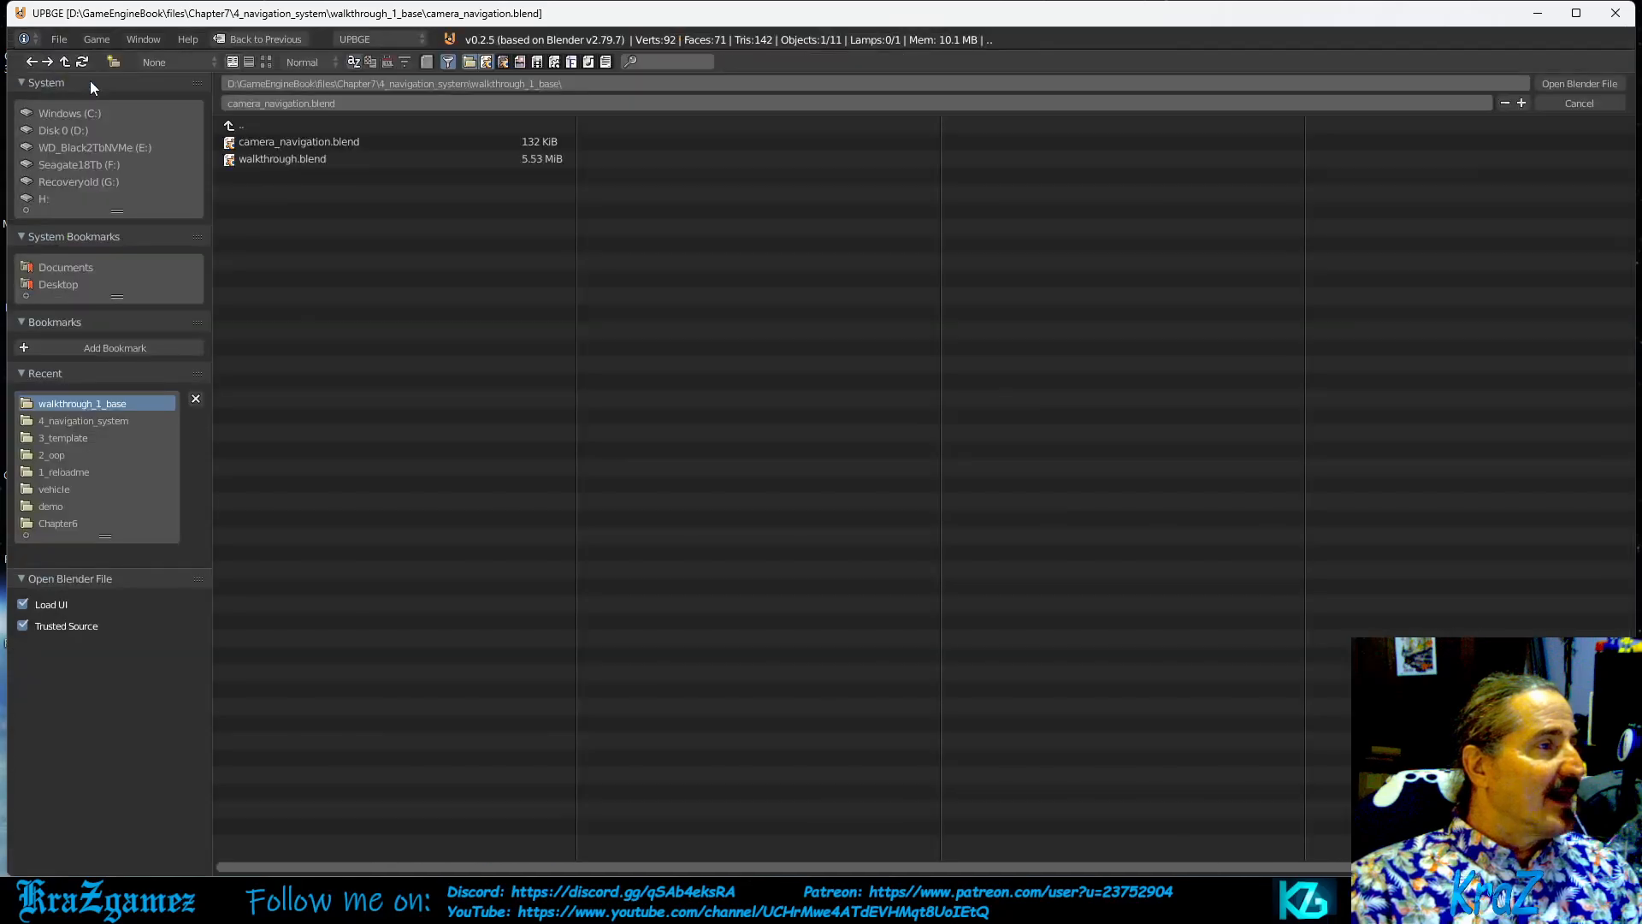
click(228, 130)
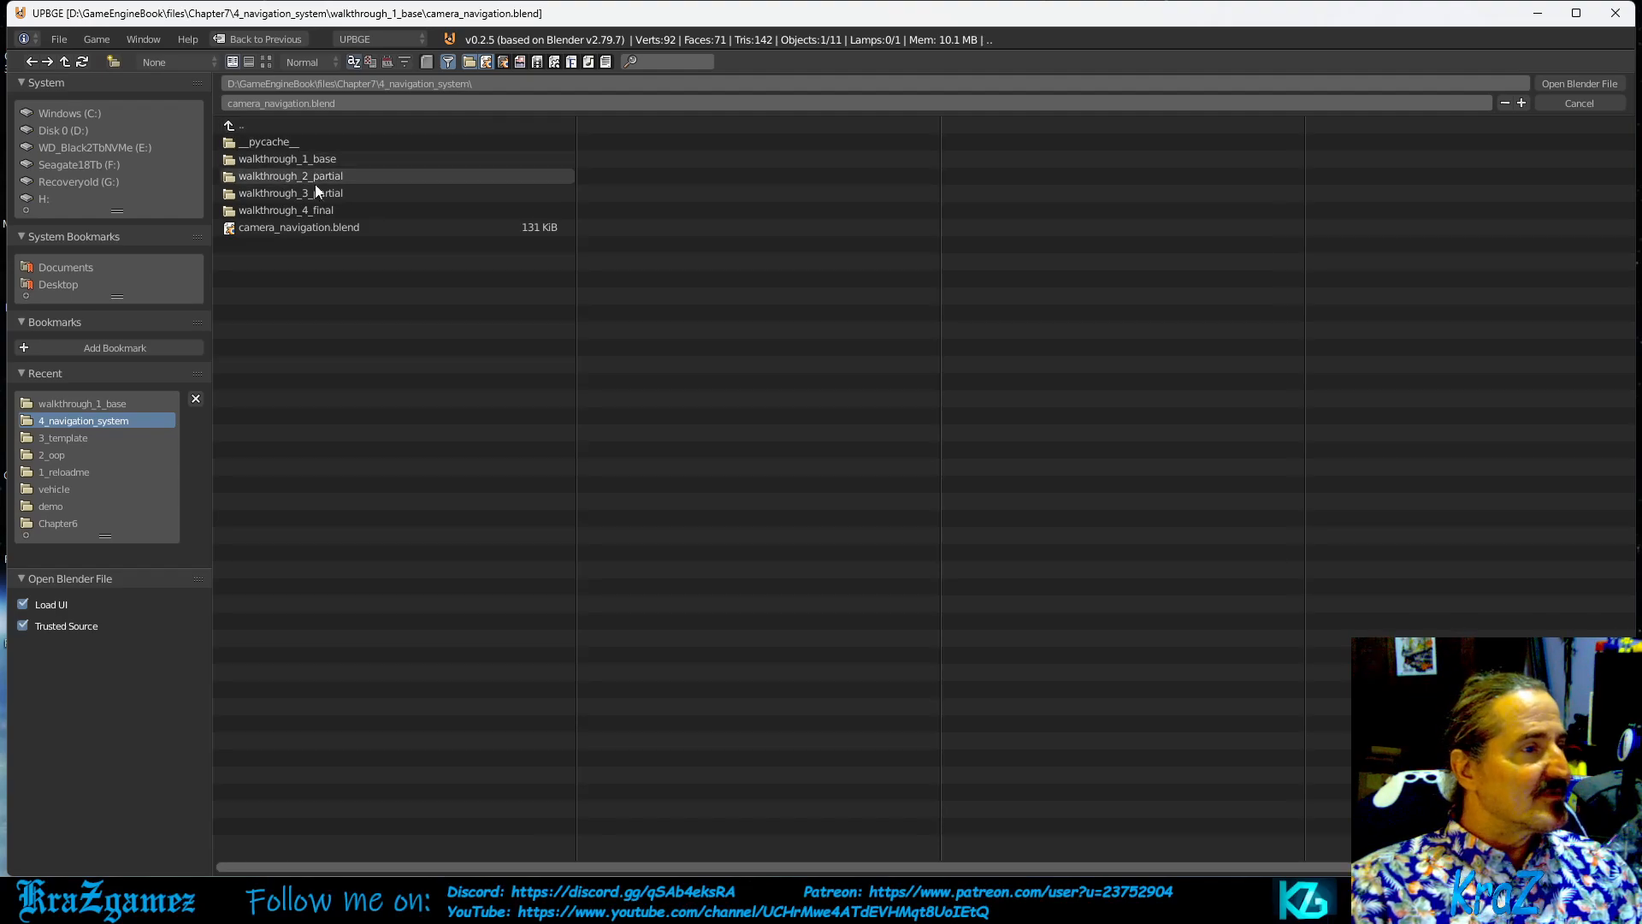
click(315, 212)
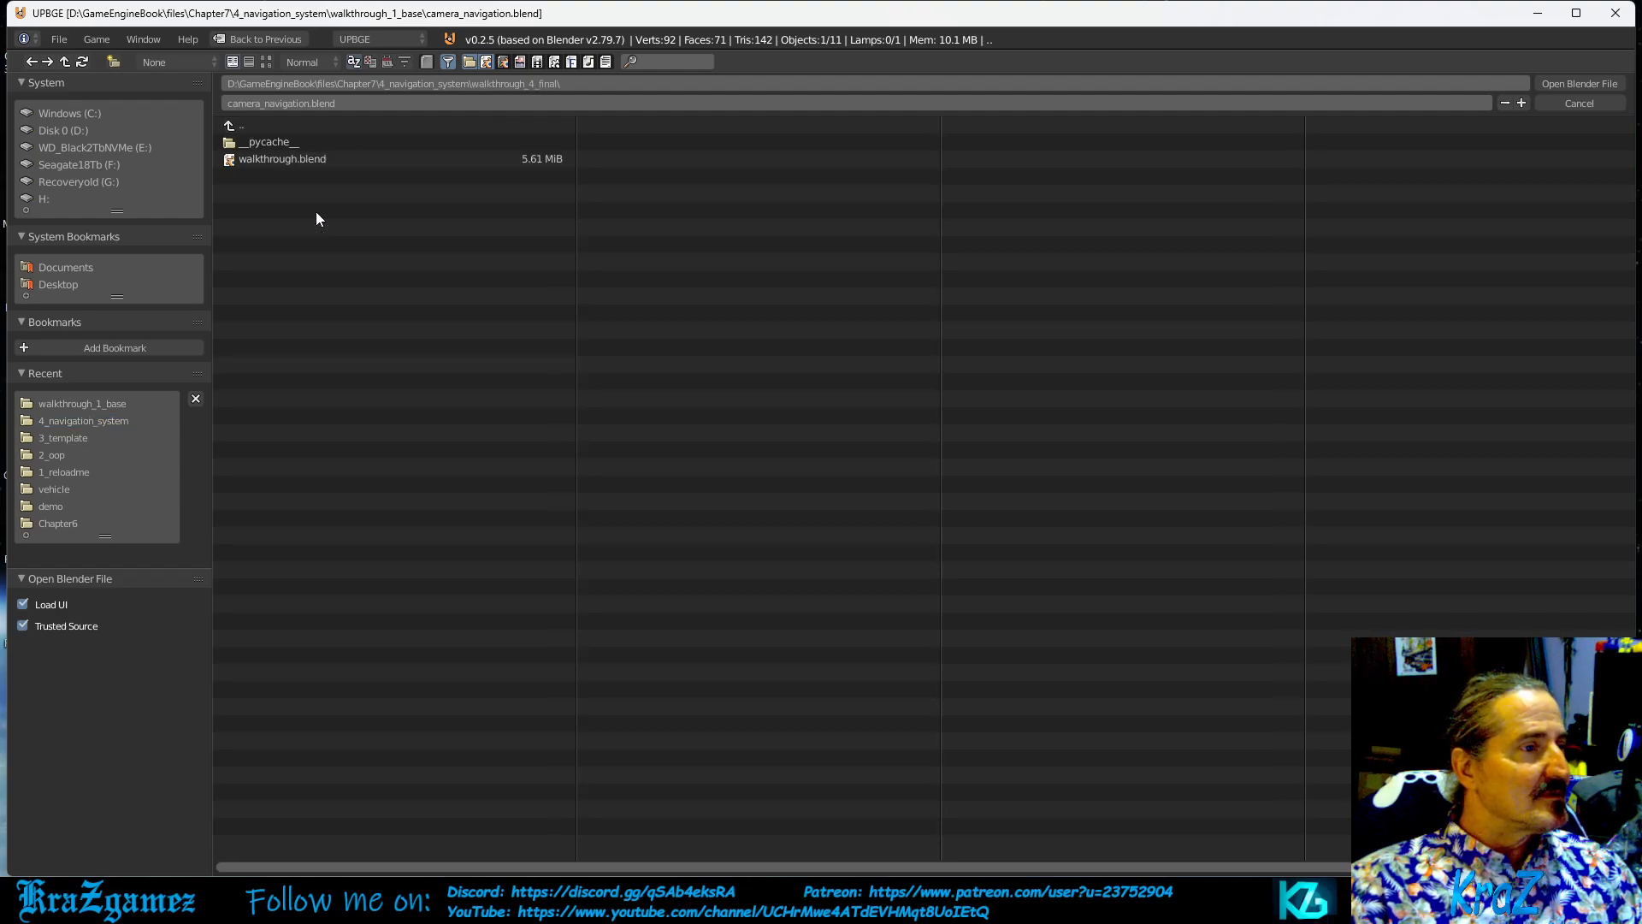
click(229, 124)
click(229, 124)
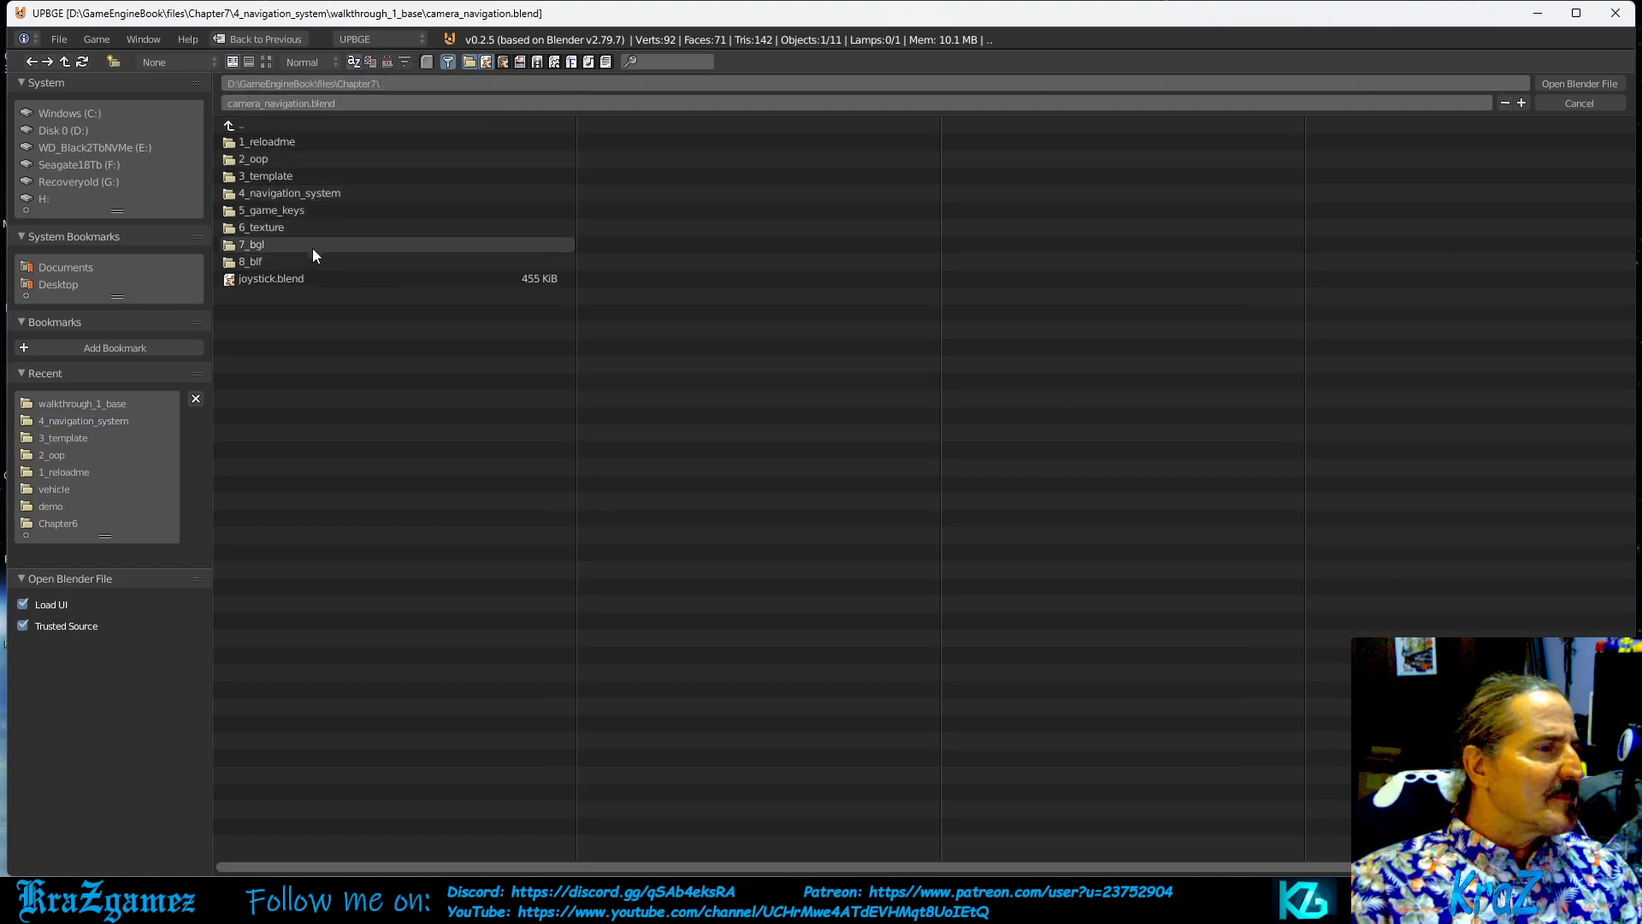
click(289, 194)
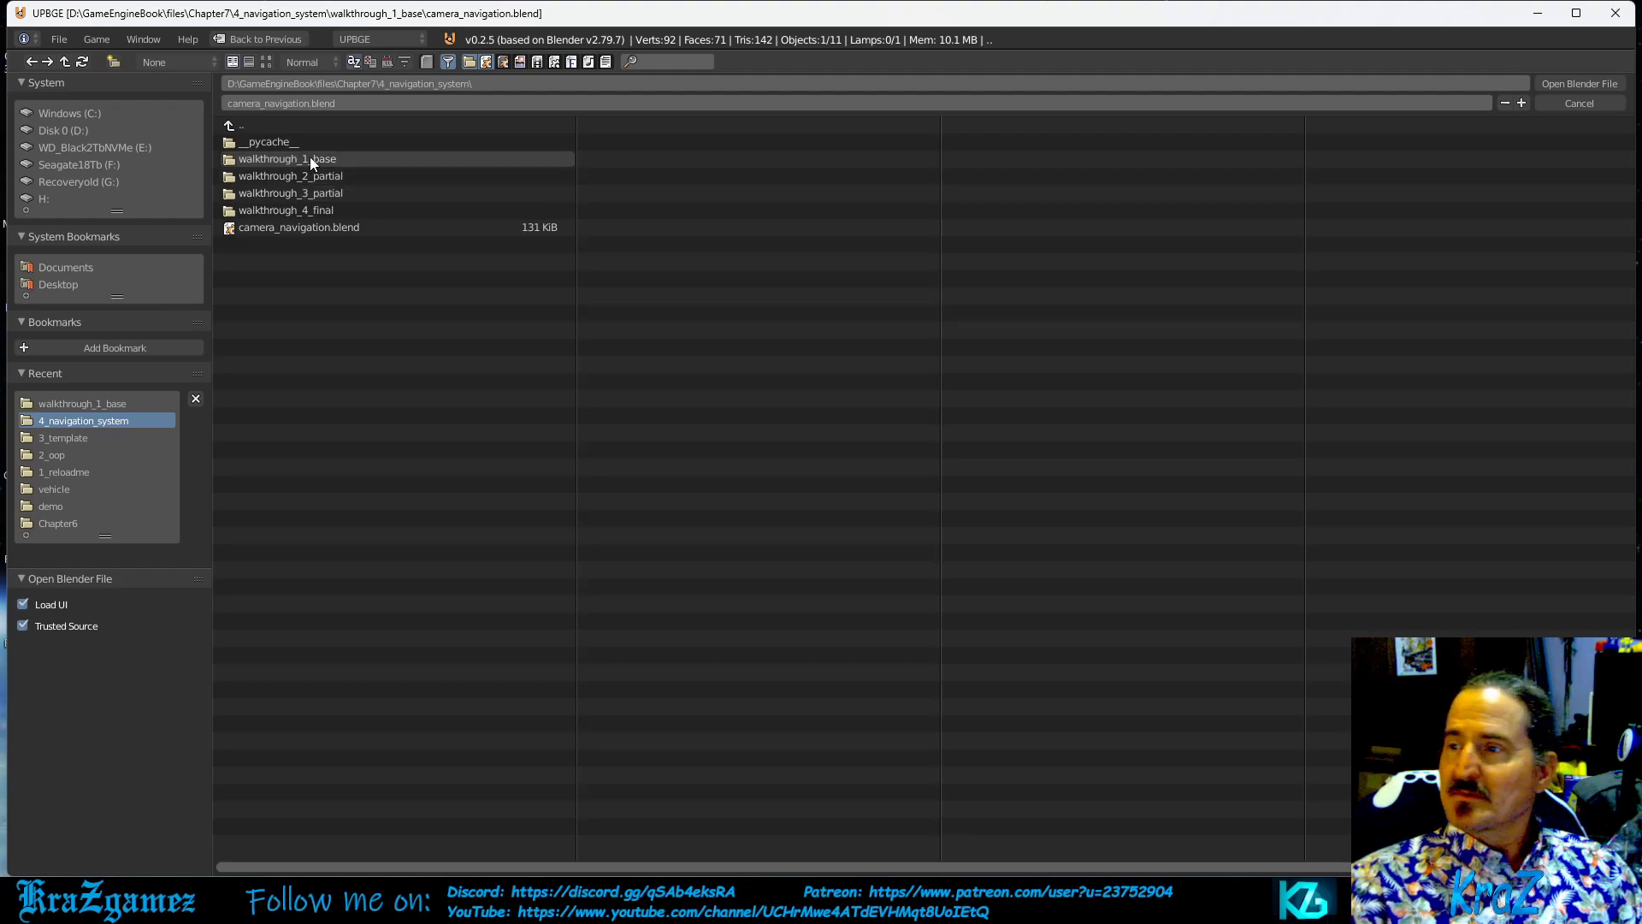
click(309, 158)
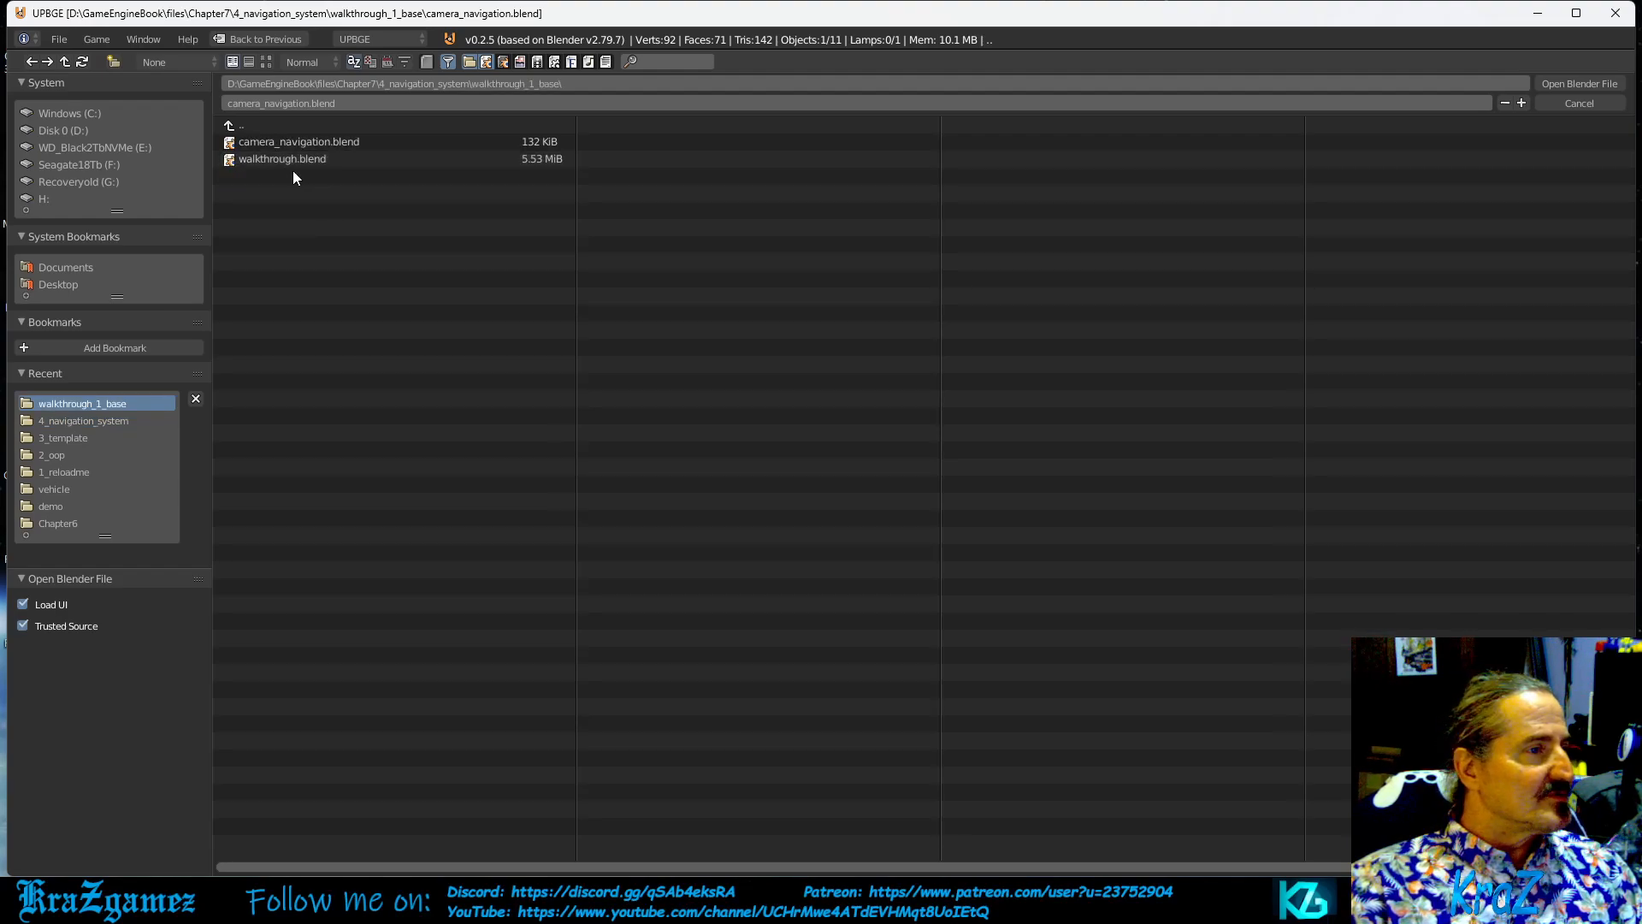
double_click(296, 158)
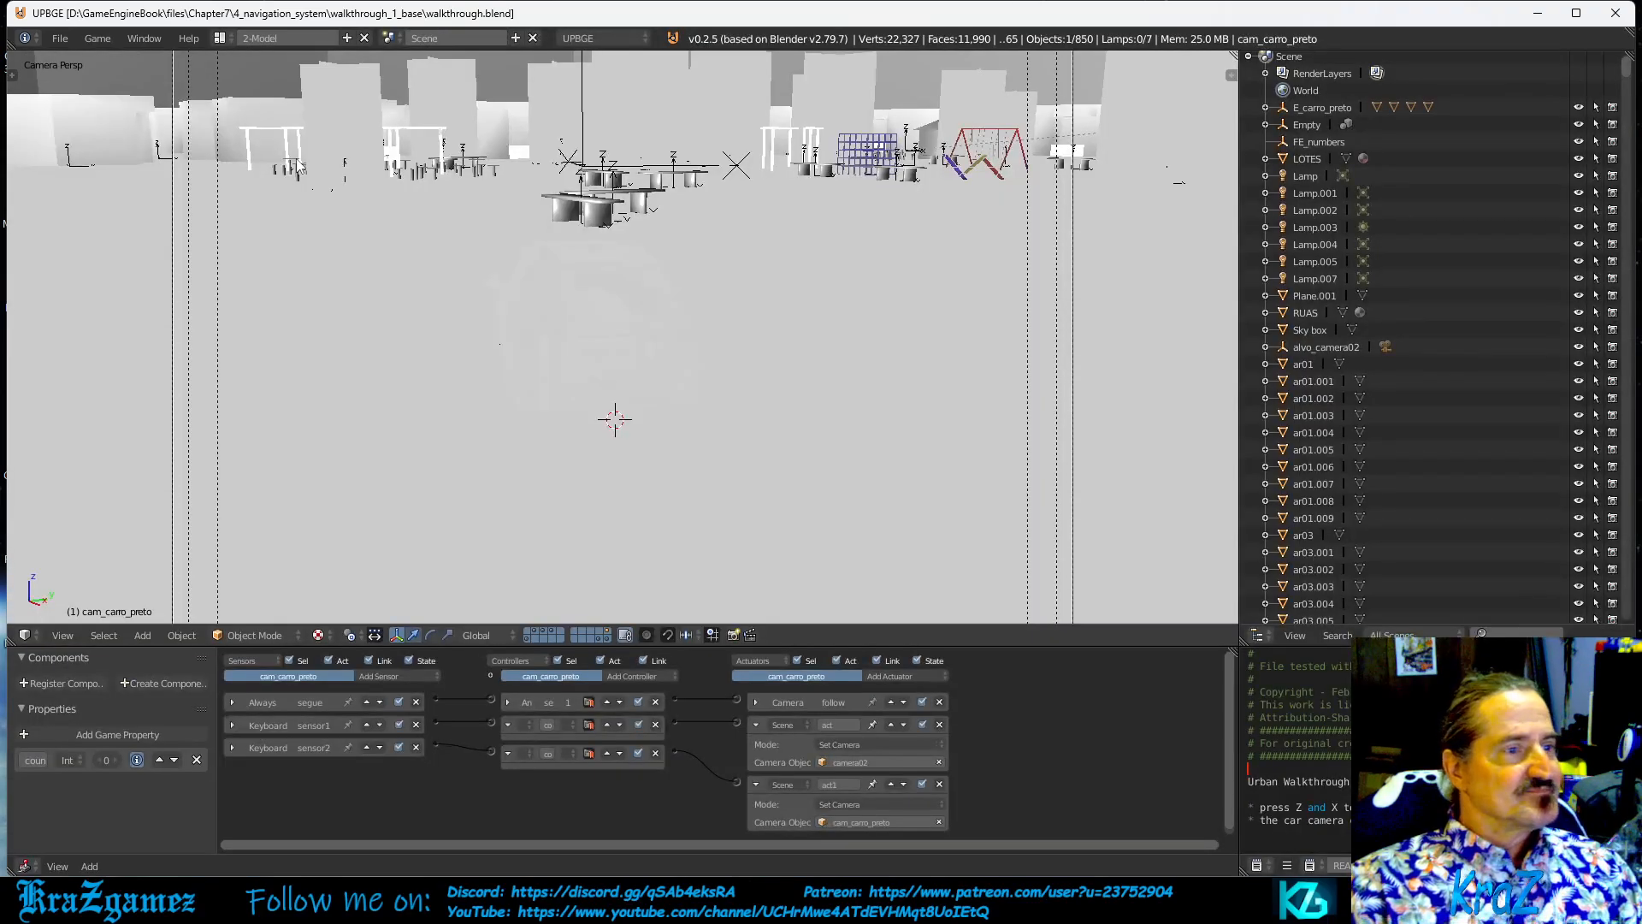
scroll(830, 368, down, 4)
middle_drag(828, 367, 691, 331)
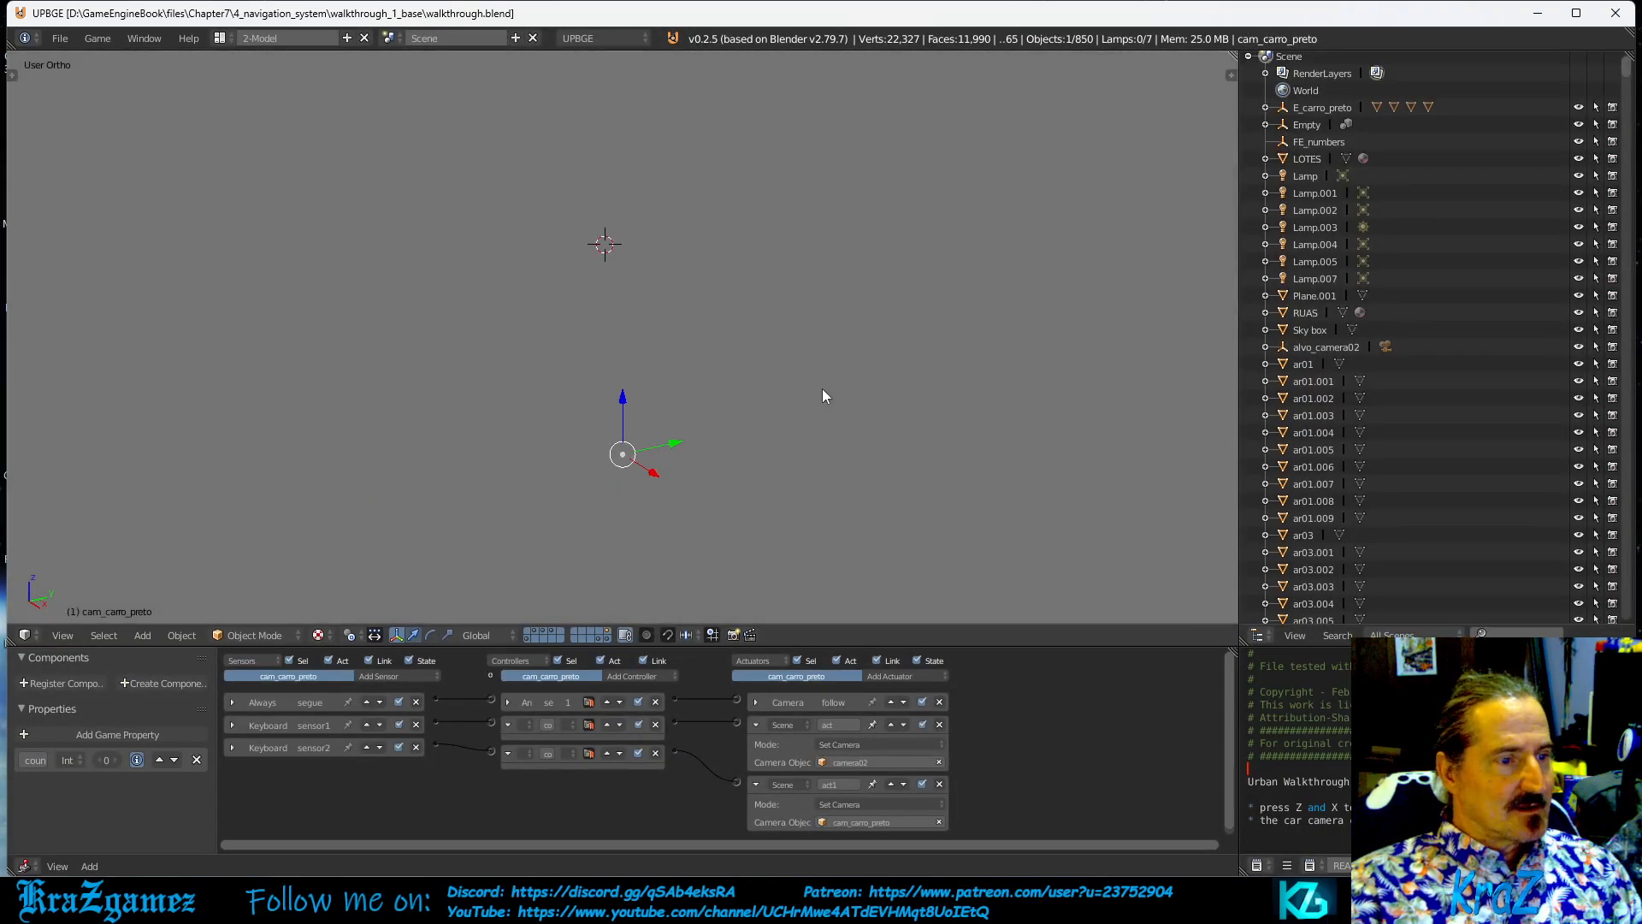
scroll(690, 309, up, 10)
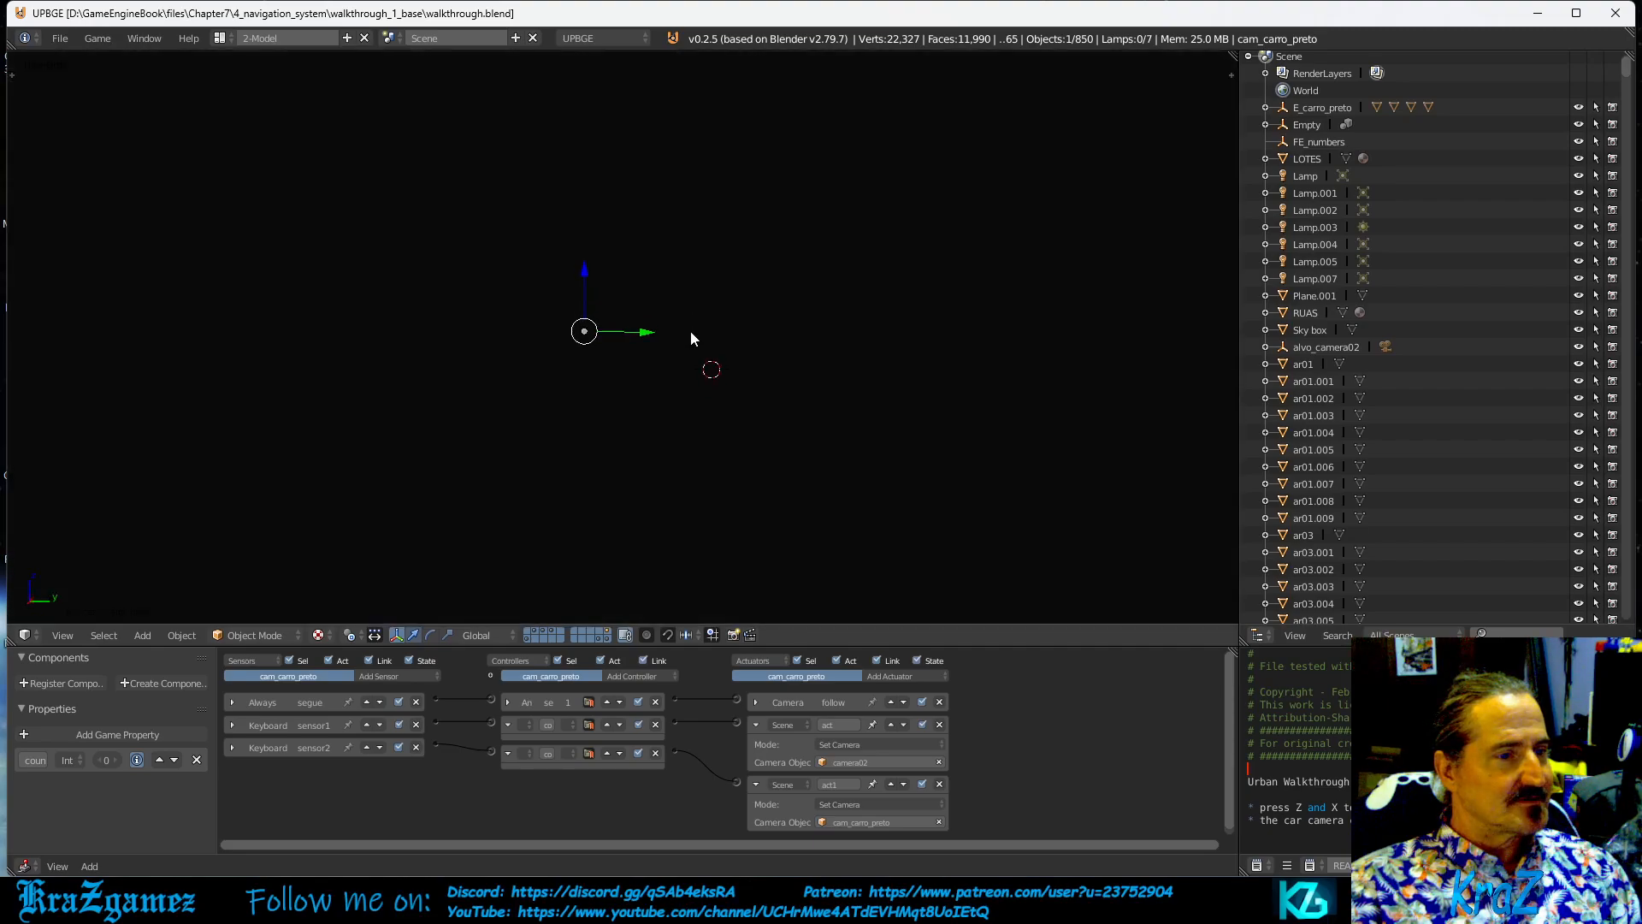
scroll(690, 330, up, 10)
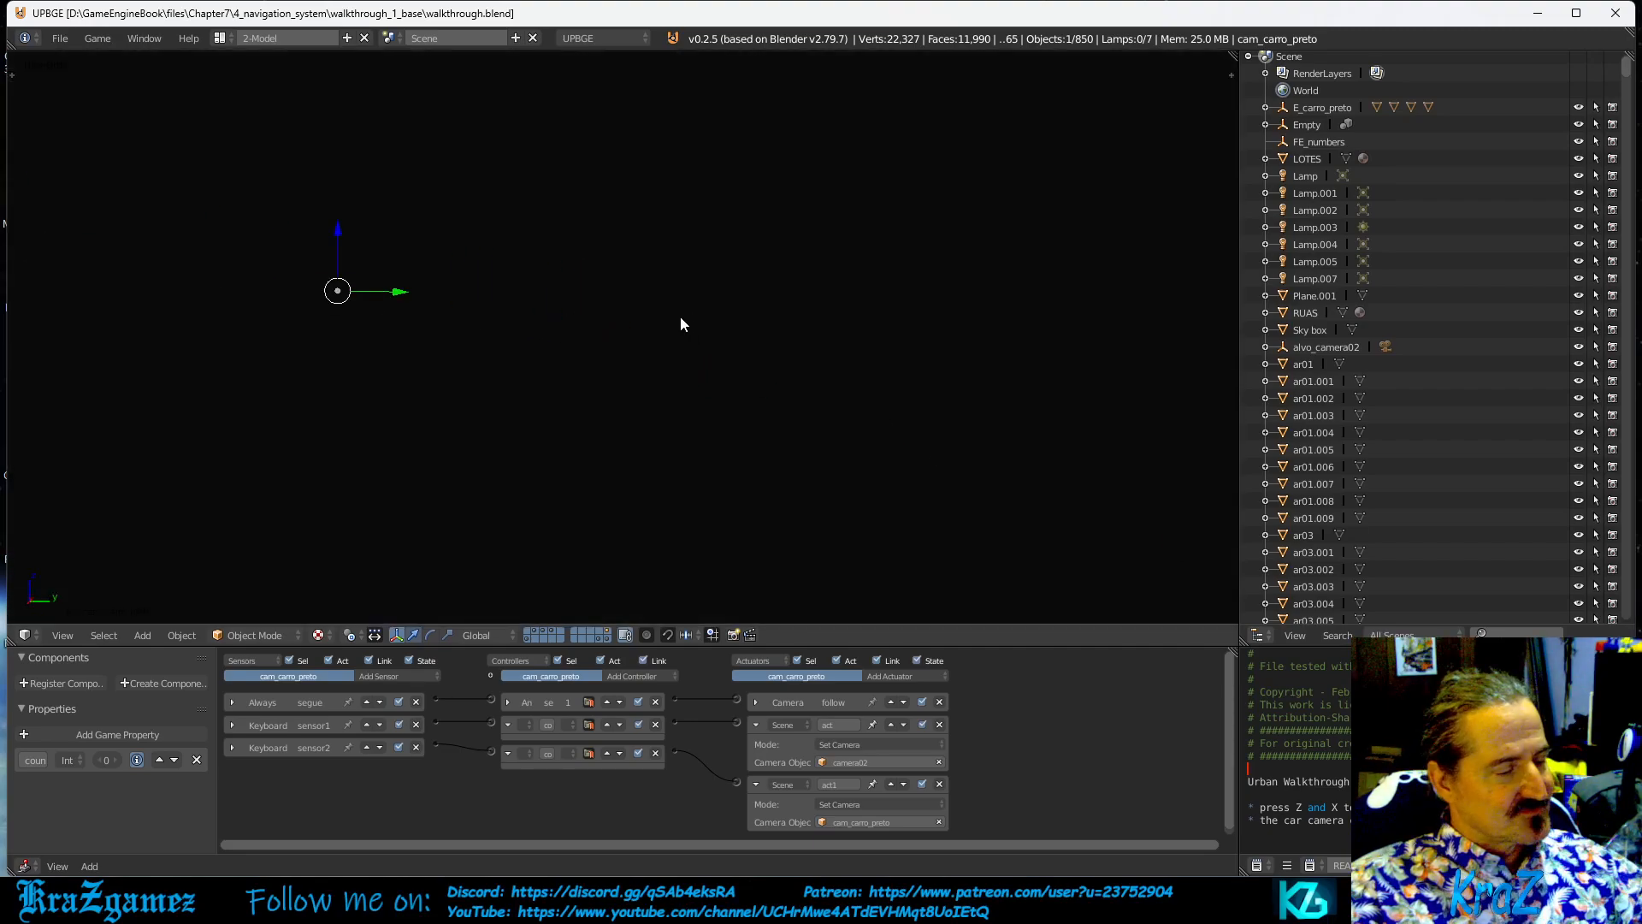
Reload walkthrough.blend from the walkthrough_1_base folder.
click(60, 39)
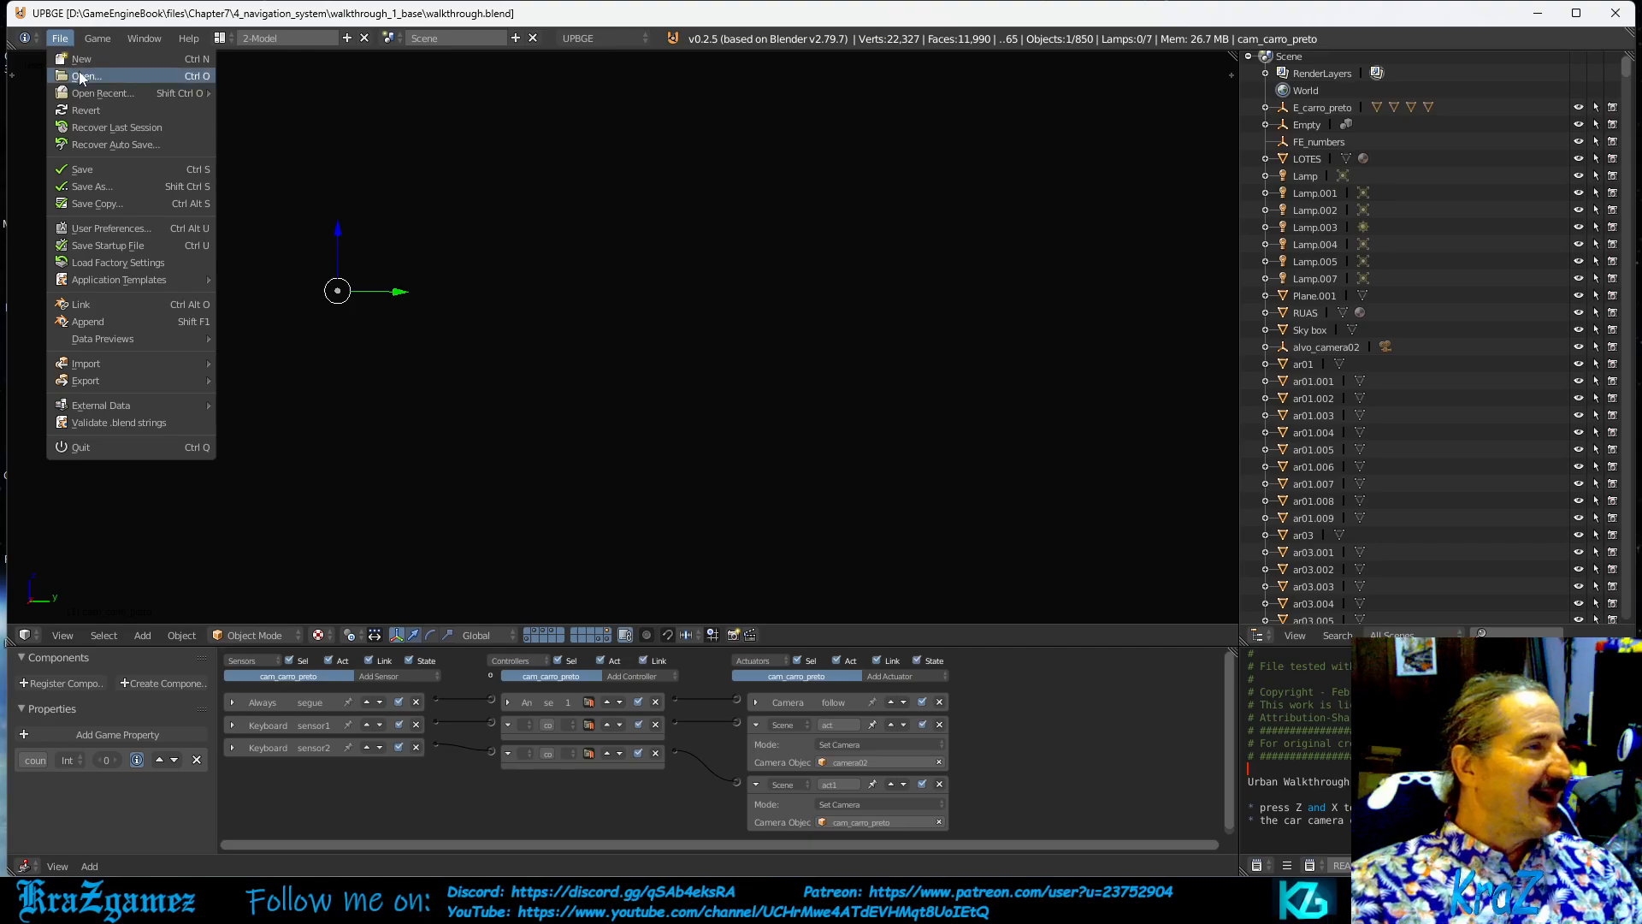
click(81, 77)
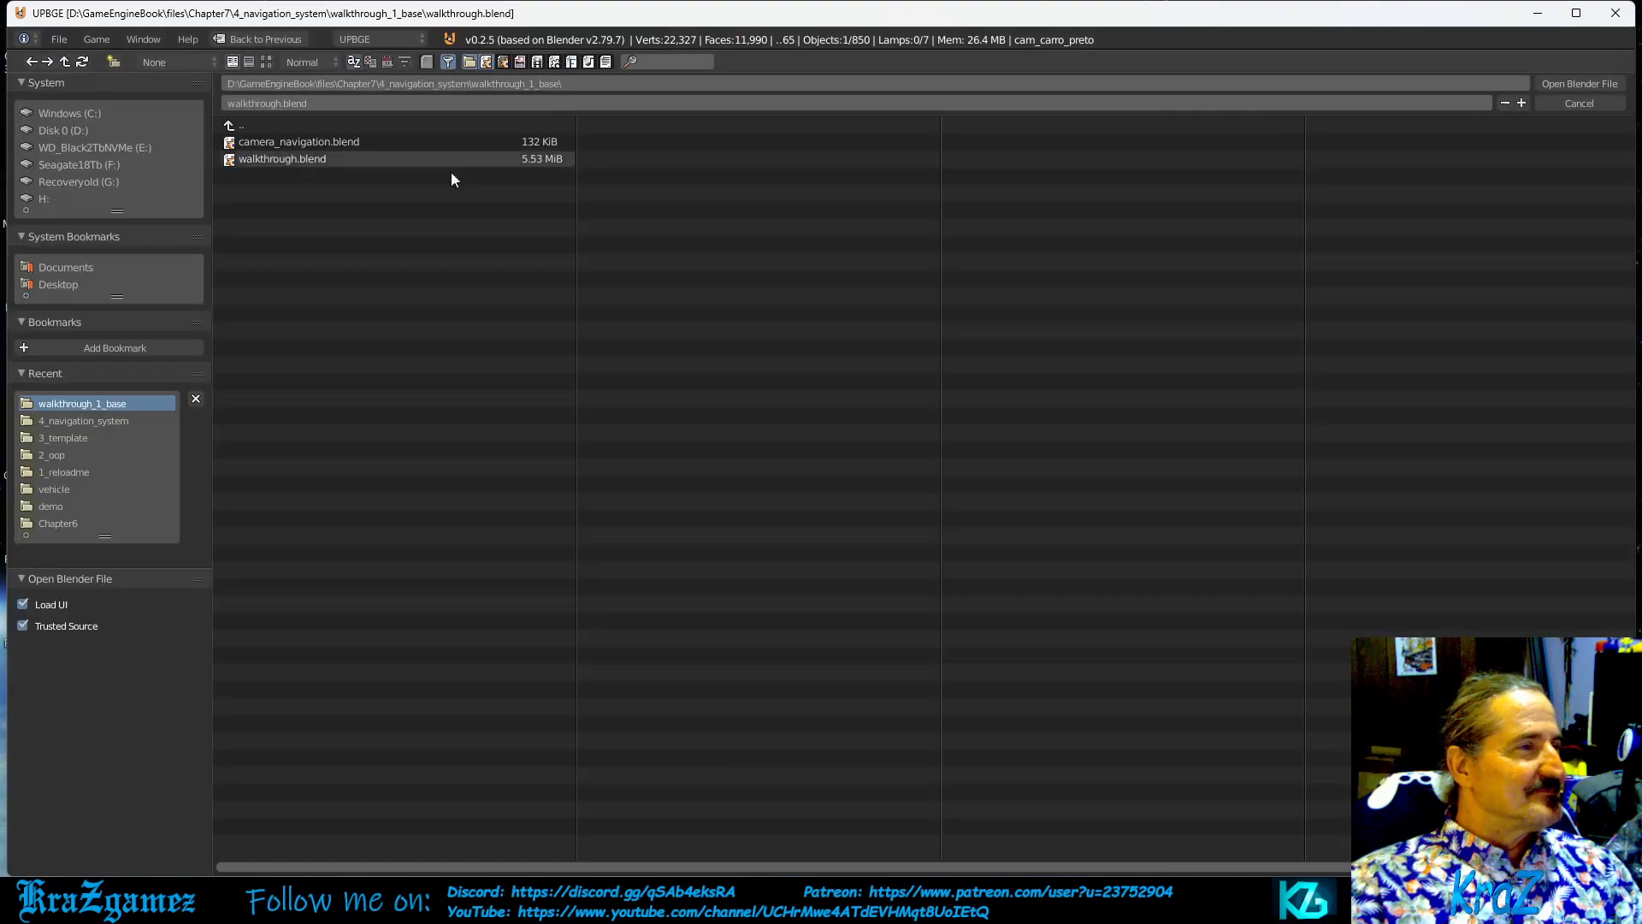
double_click(318, 161)
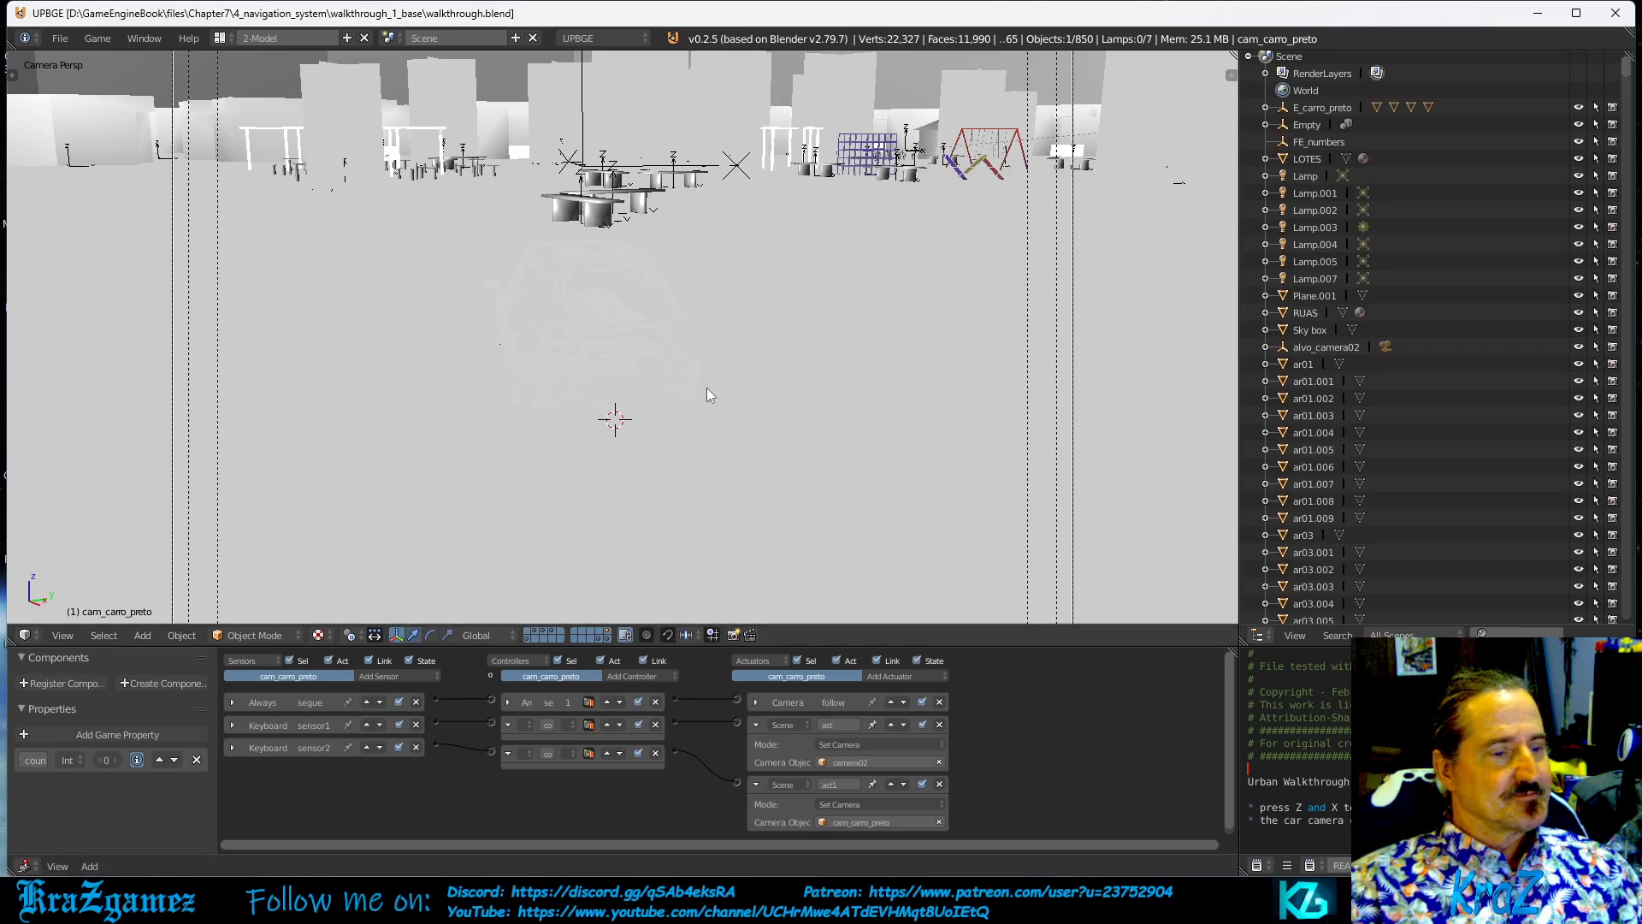
Leave the camera view and hide the Sky box object that encloses the town.
key(KP_0)
scroll(648, 362, down, 16)
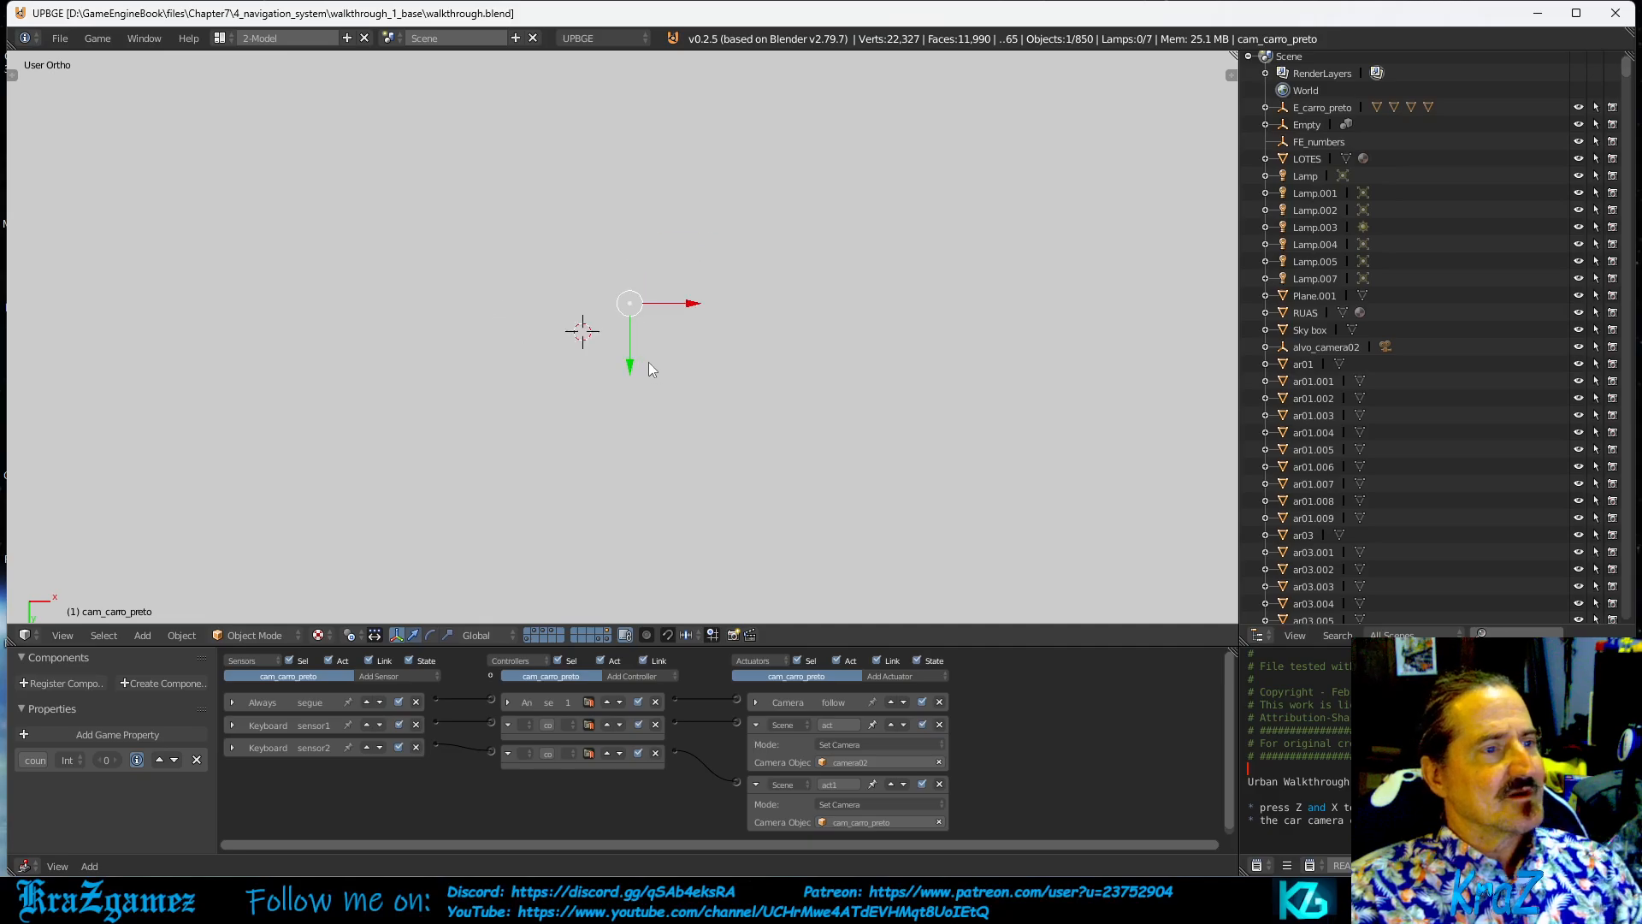
scroll(638, 368, down, 8)
scroll(638, 367, up, 4)
middle_drag(638, 367, 644, 218)
scroll(727, 282, up, 7)
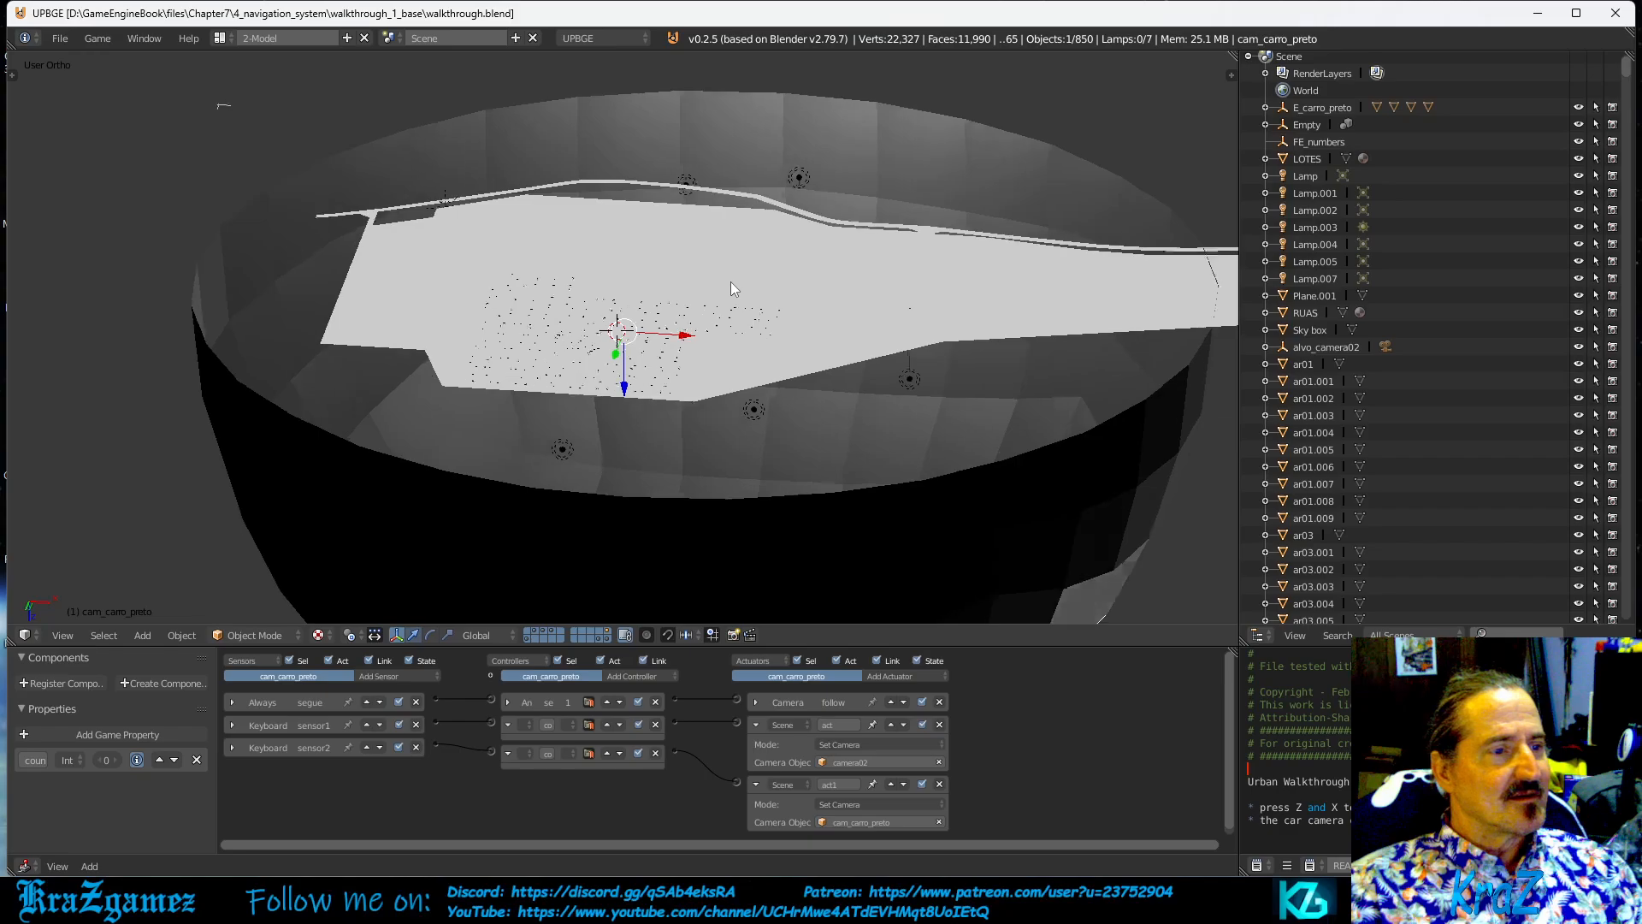
middle_drag(751, 249, 831, 349)
right_click(693, 281)
key(h)
Inspect the town's buildings up close, then run the game from this free view and stop it.
scroll(779, 326, down, 4)
scroll(780, 327, up, 4)
scroll(774, 327, down, 1)
scroll(671, 333, up, 8)
middle_drag(606, 361, 1095, 337)
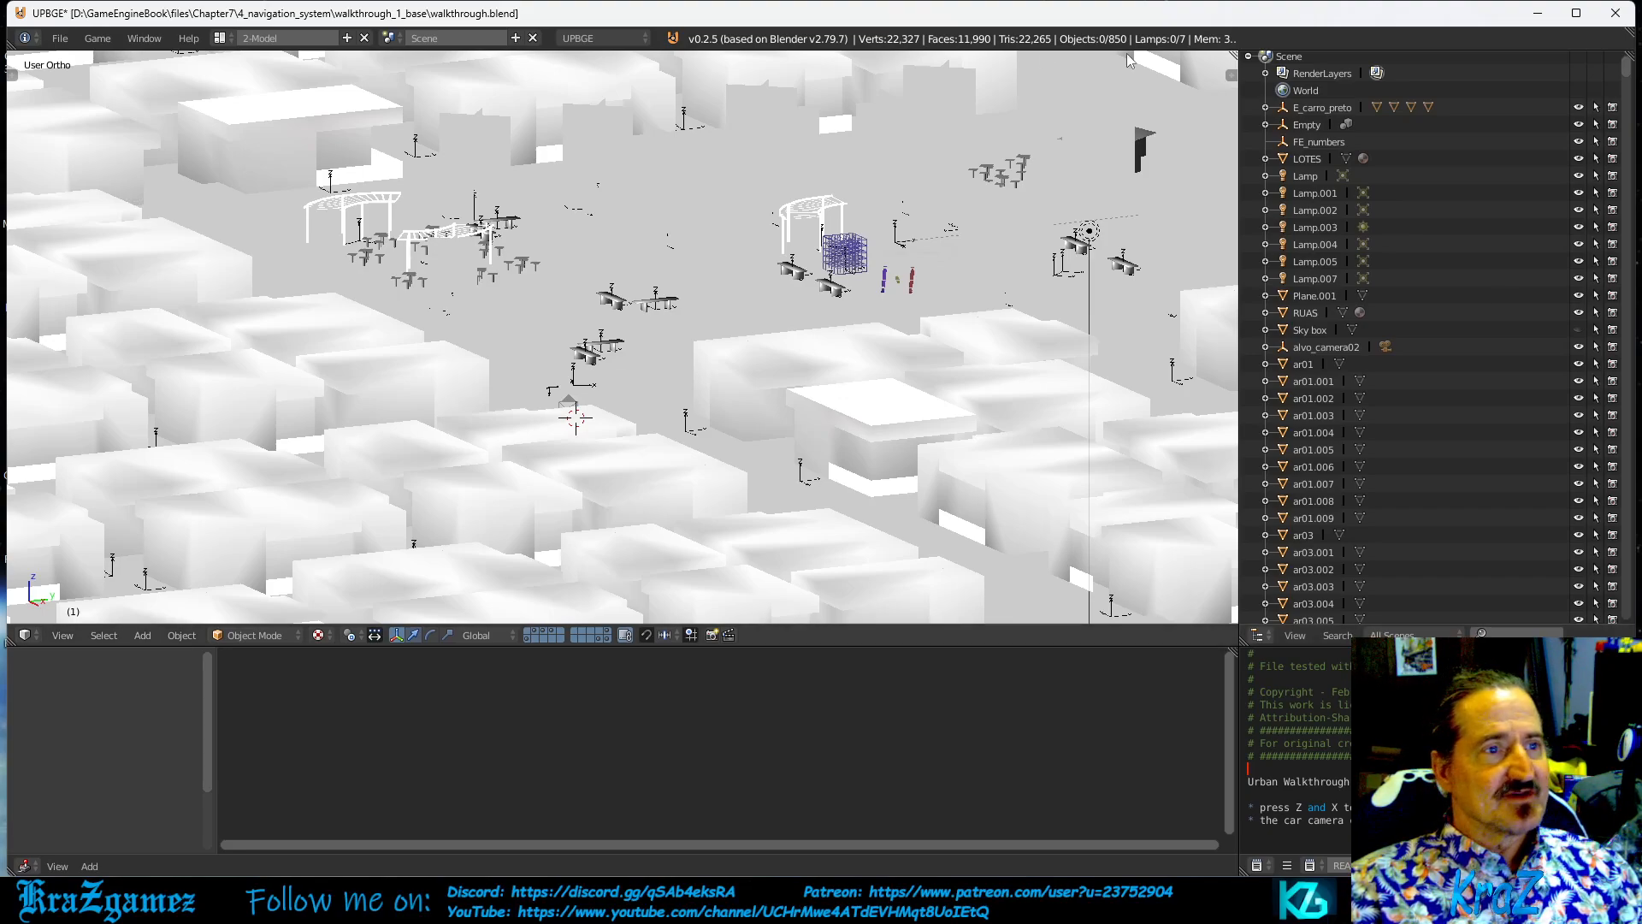
key(p)
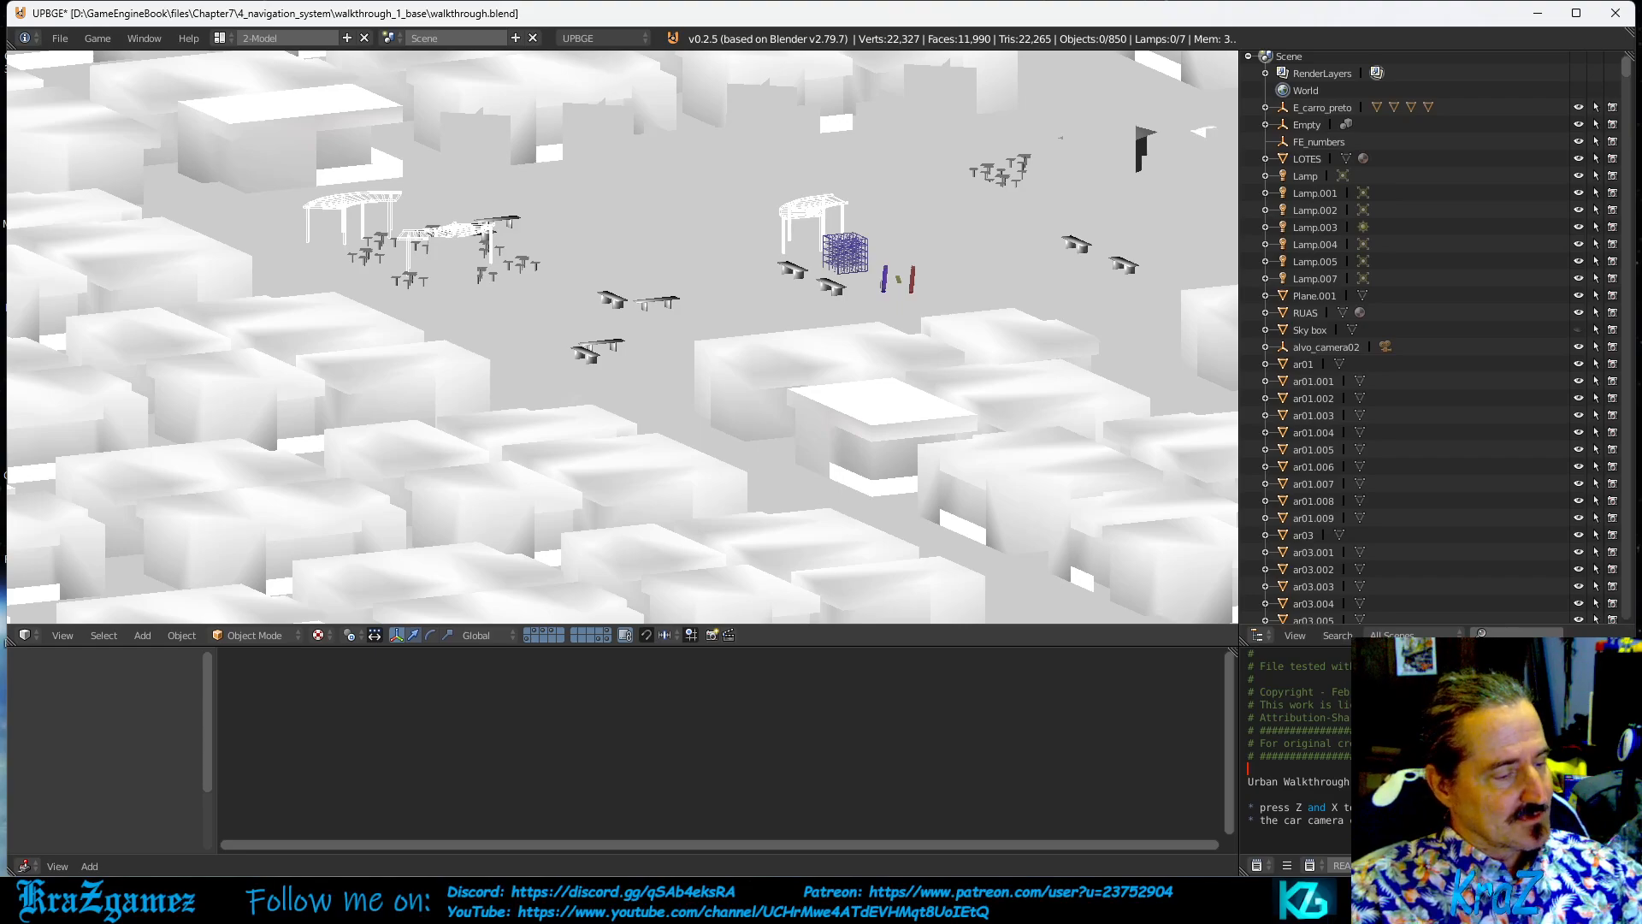
key(Escape)
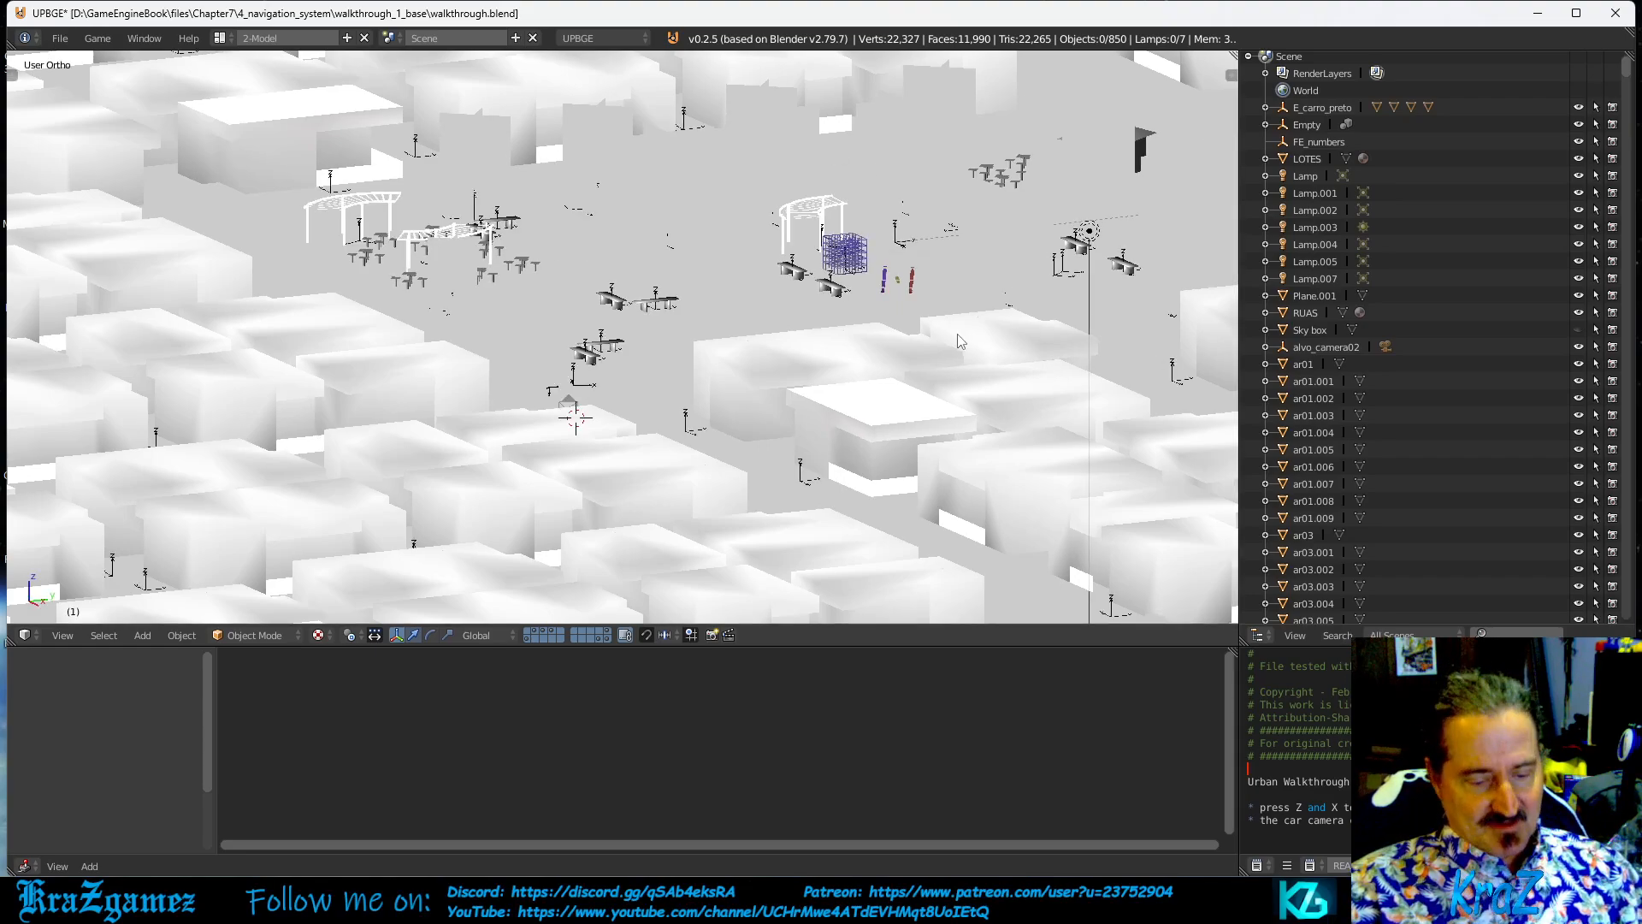
Switch to the camera view, run the game to test the car-following camera, and end it.
key(KP_0)
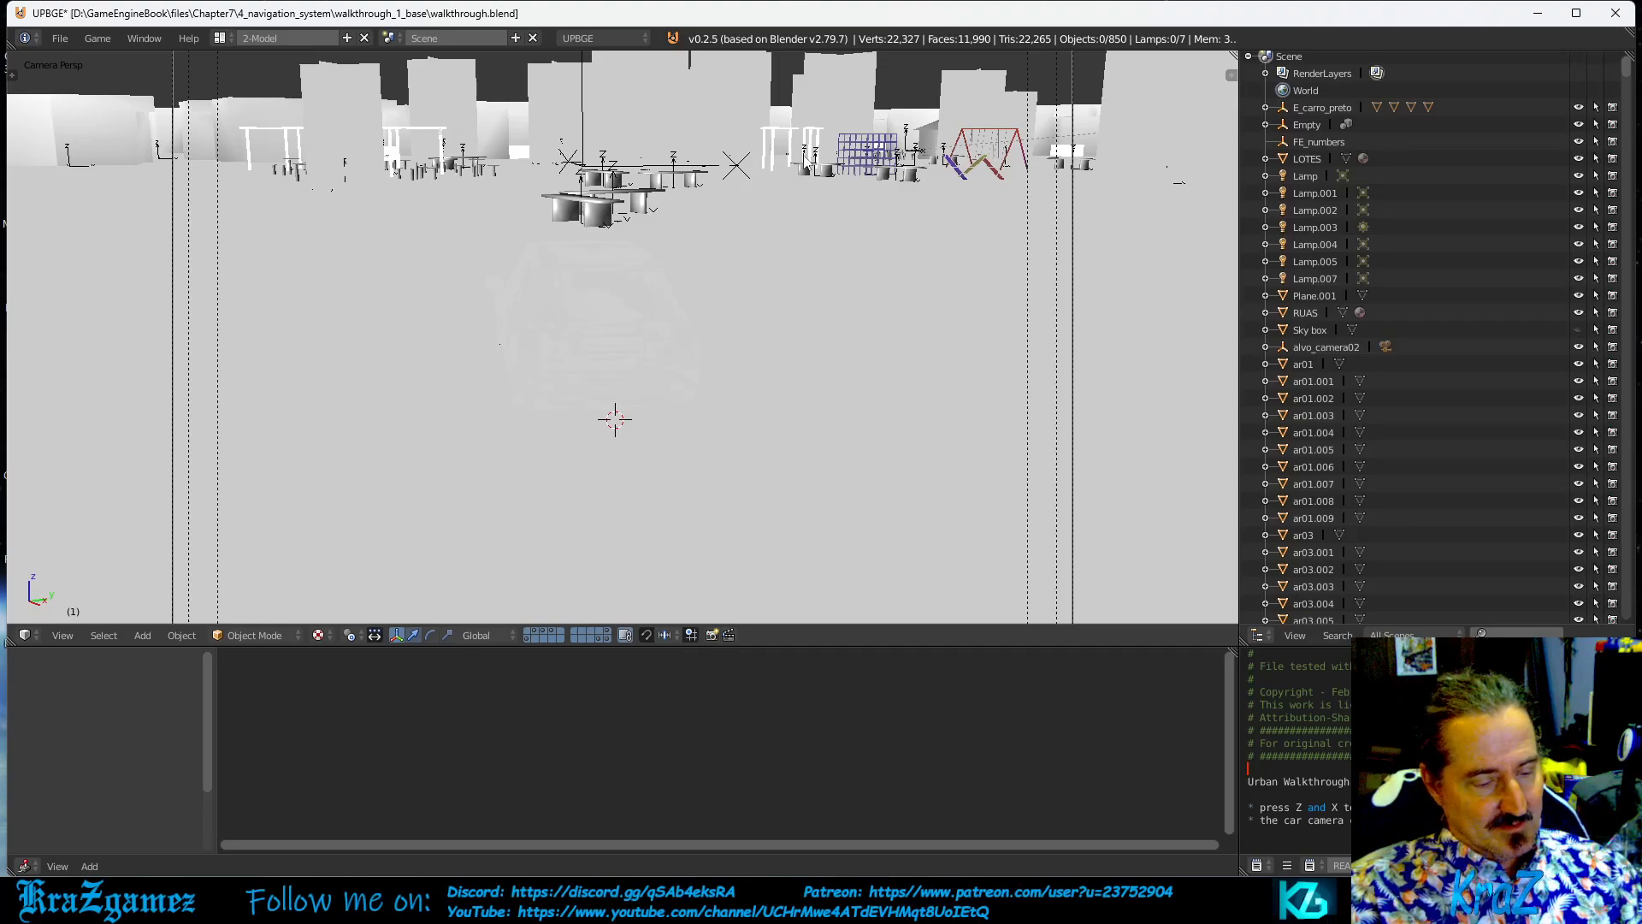
key(p)
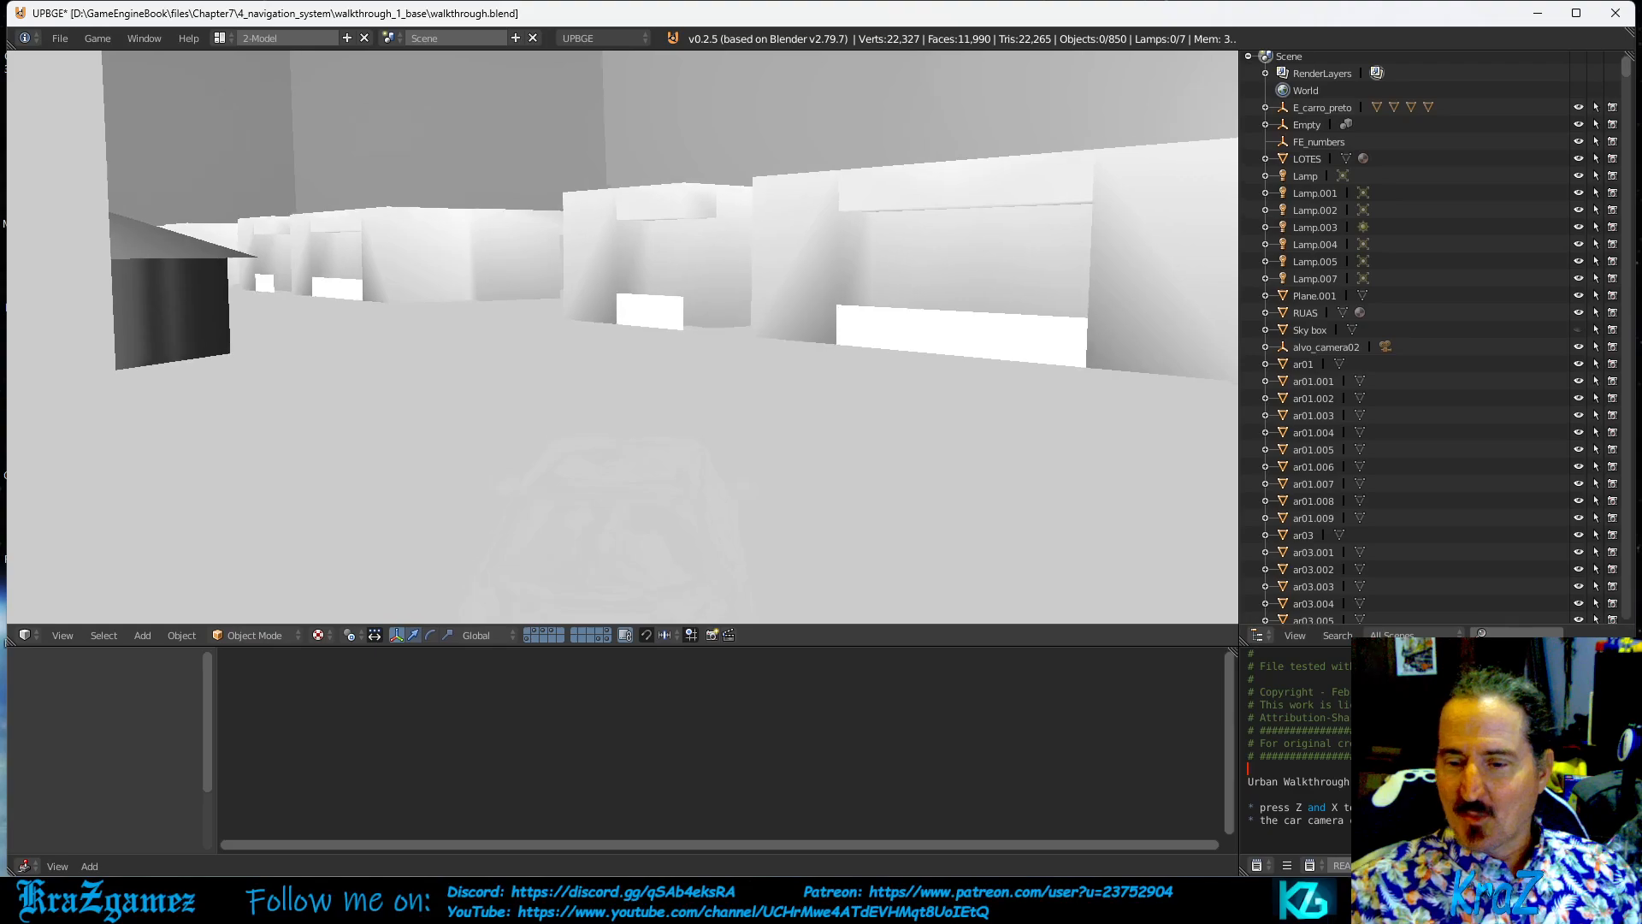
key(Escape)
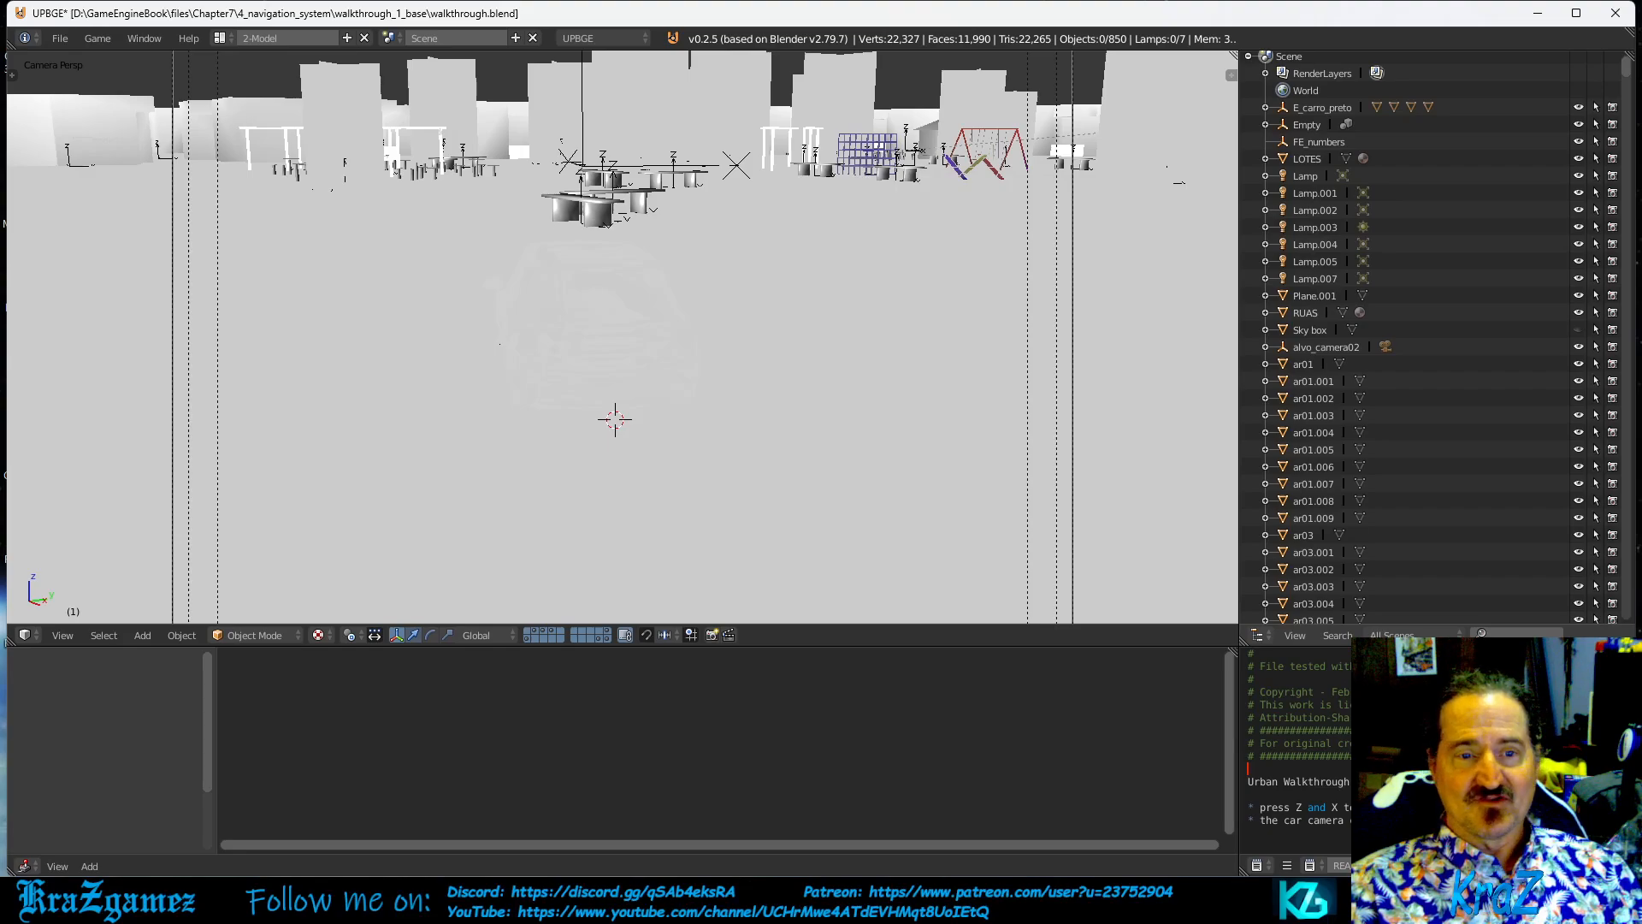
Look through the scene's object list, from the lamps and car objects down to the in_PR_ and in_TREPA instances.
scroll(1445, 359, down, 5)
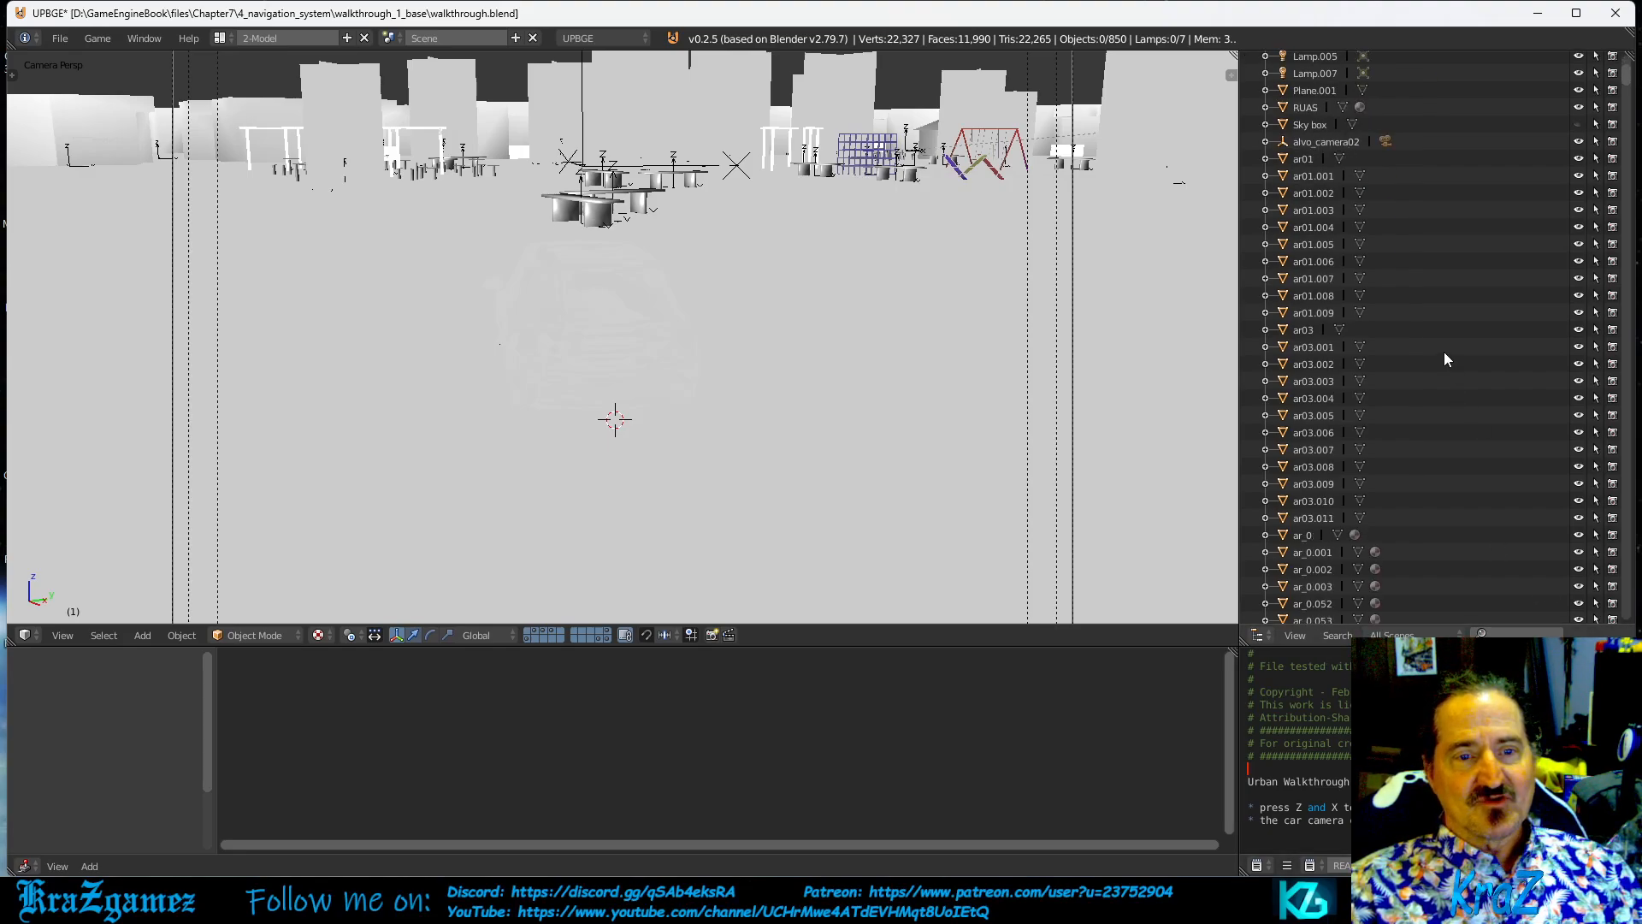
scroll(1444, 358, up, 5)
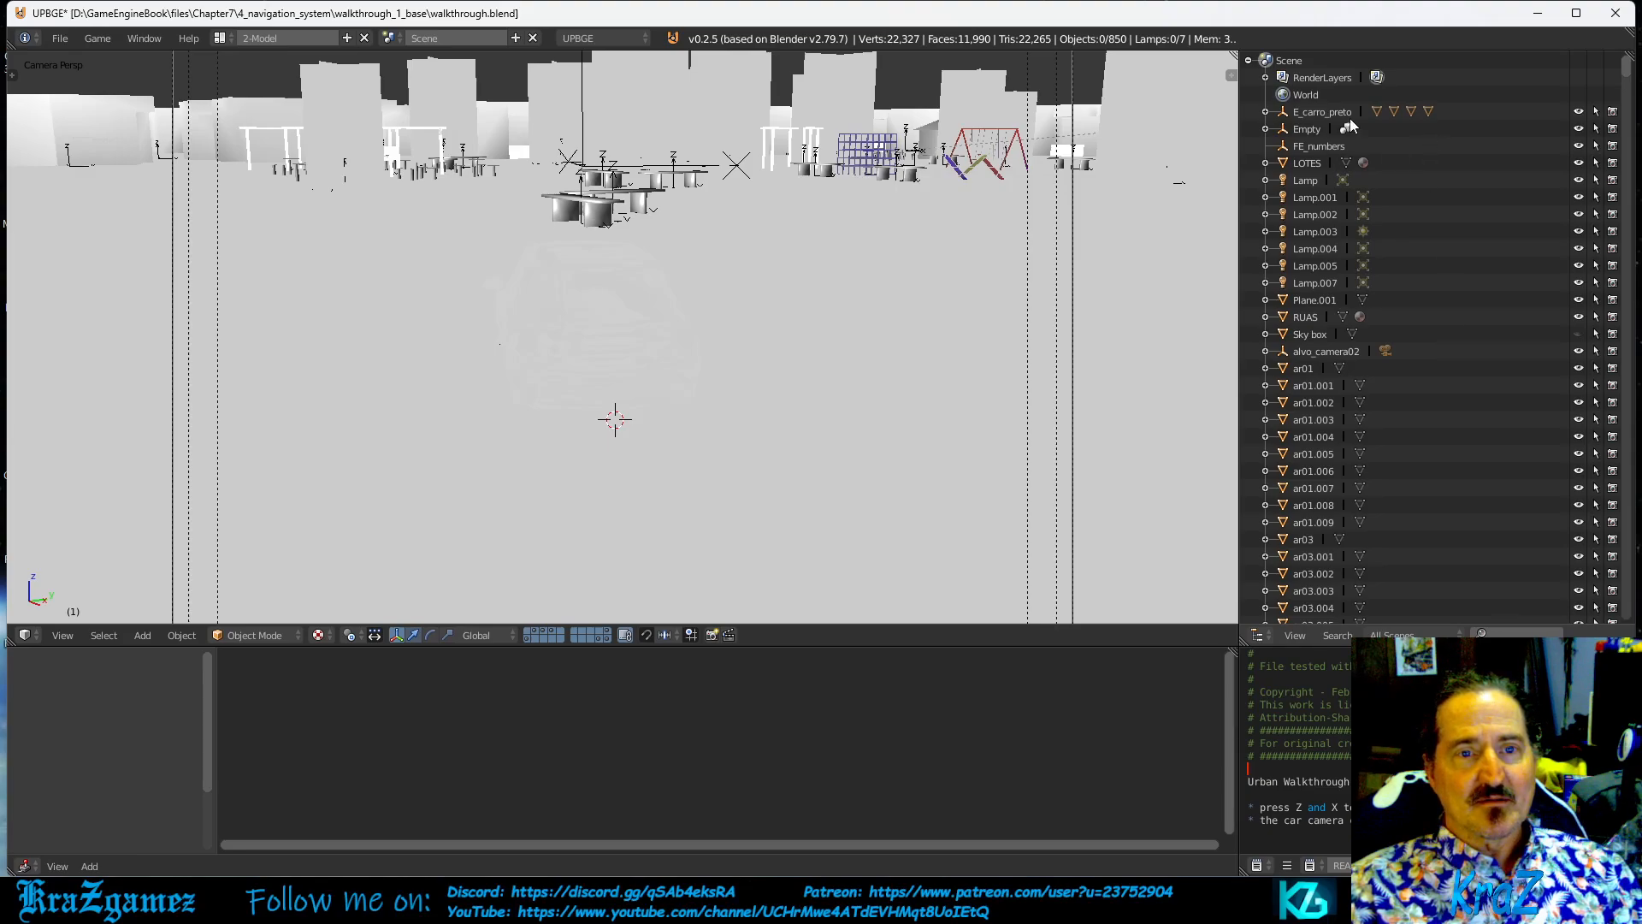
scroll(1398, 256, down, 20)
scroll(1402, 252, down, 20)
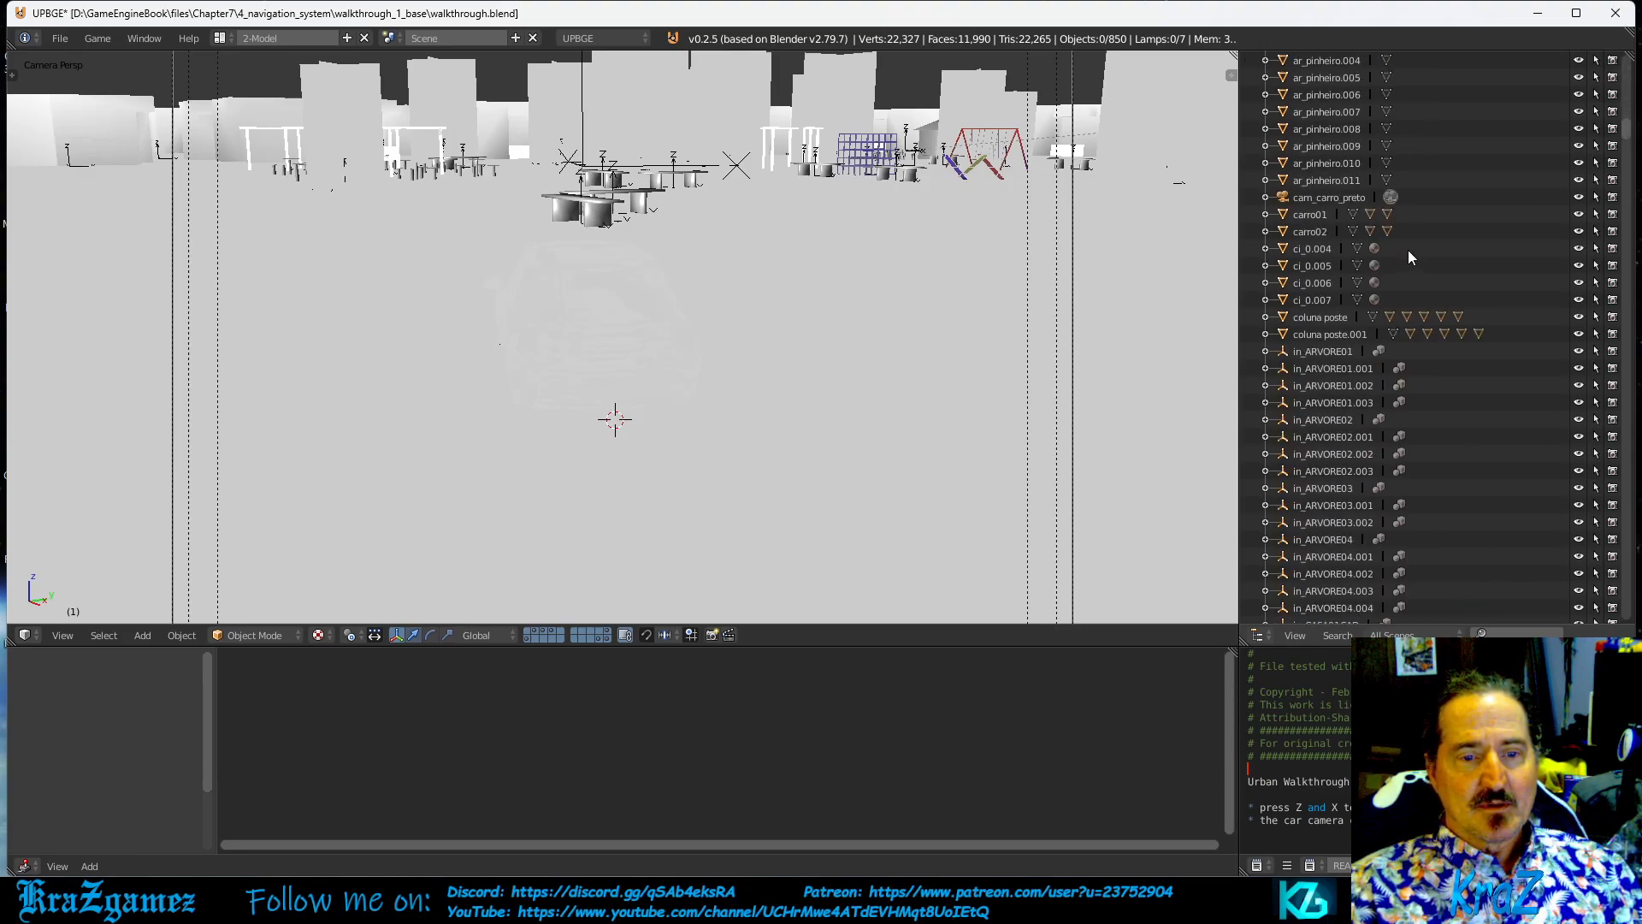
scroll(1410, 255, down, 20)
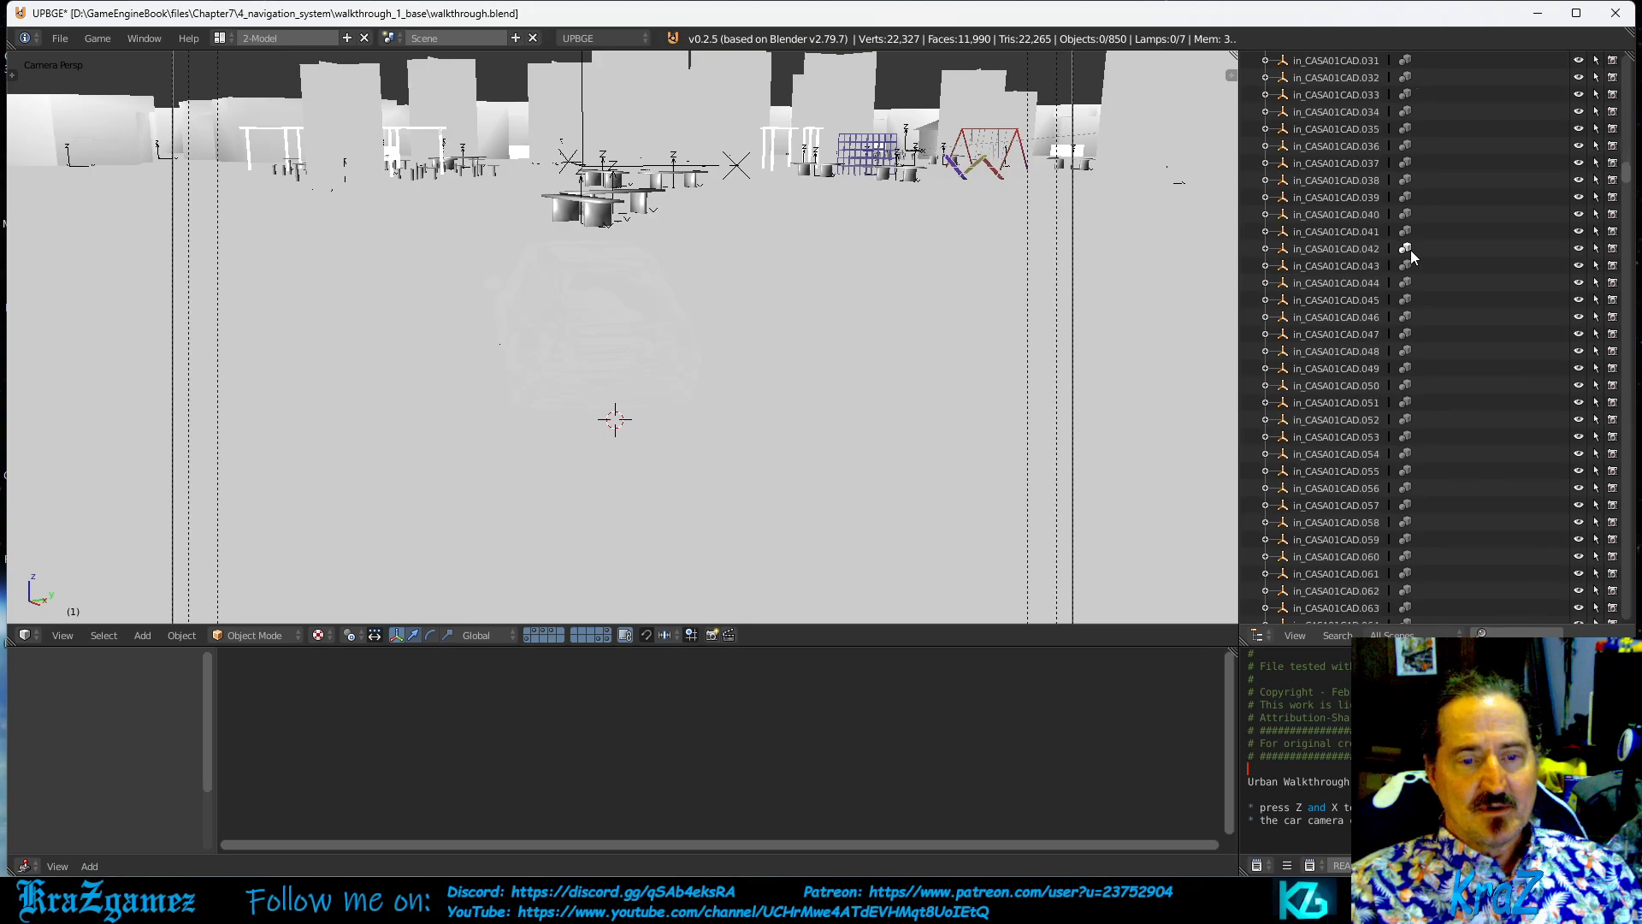
scroll(1411, 255, down, 20)
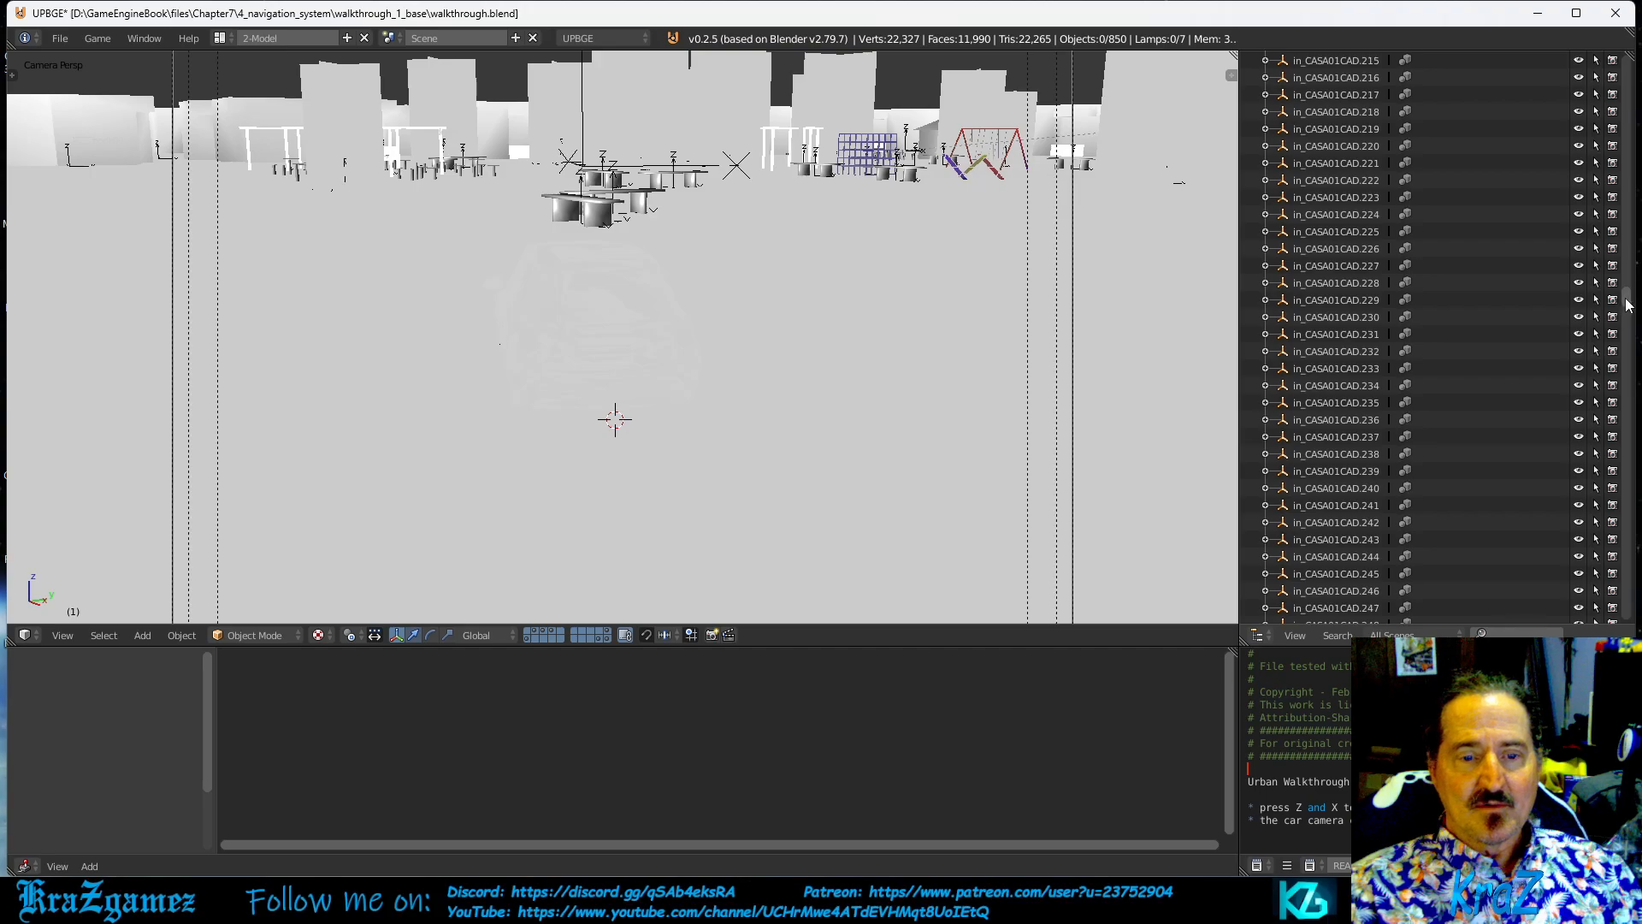
drag(1626, 304, 1635, 344)
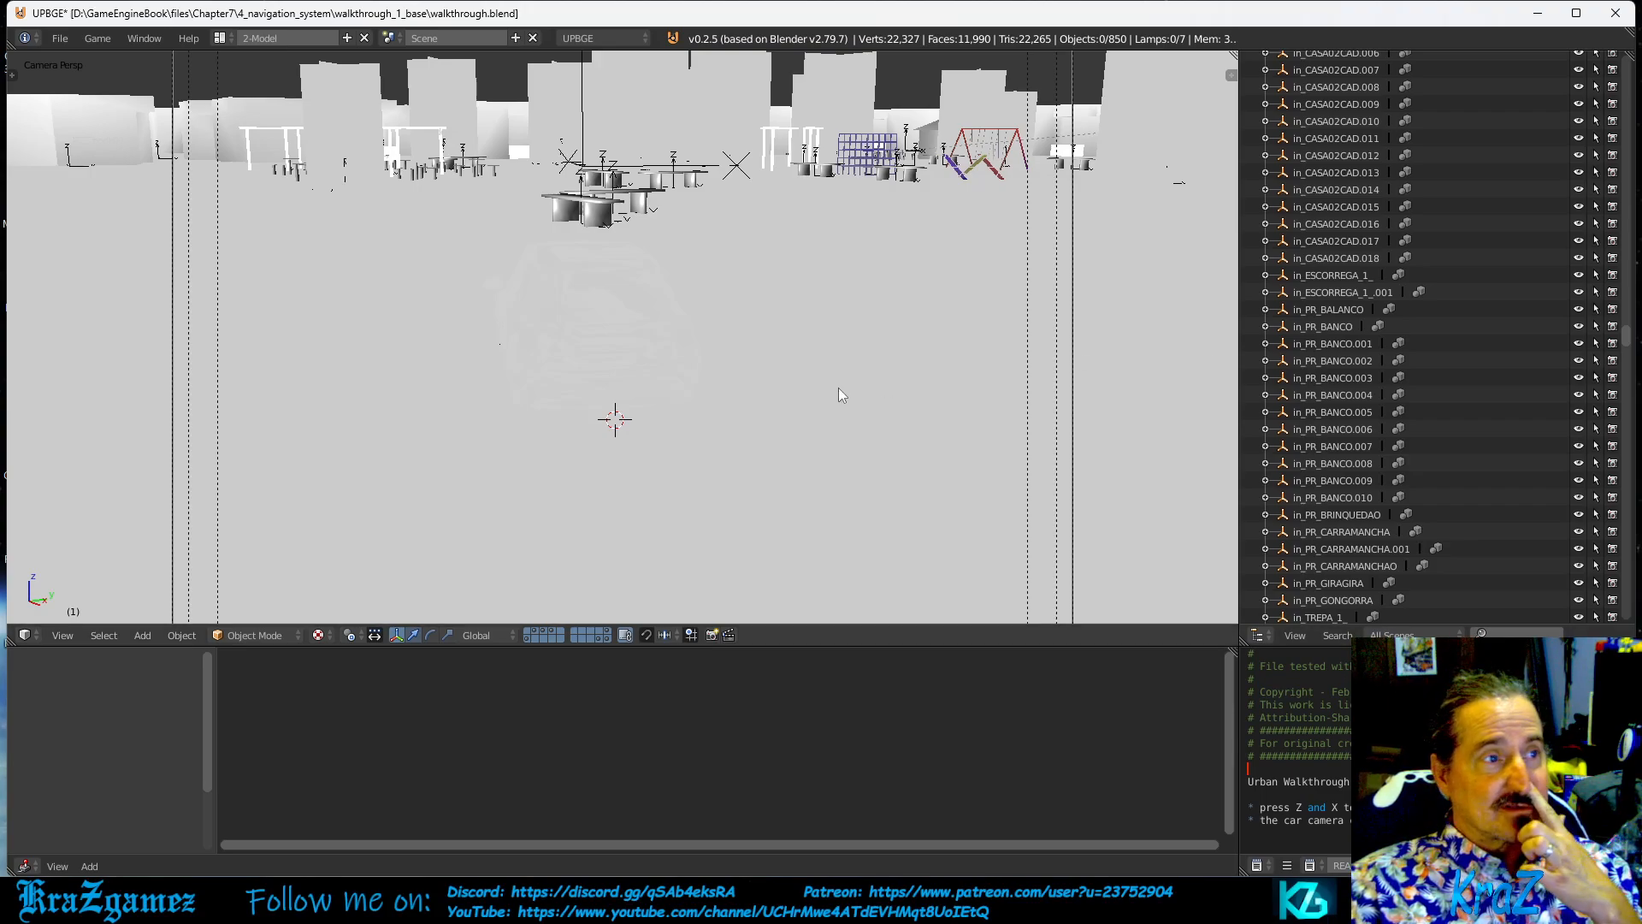
Open walkthrough.blend from the walkthrough_2_partial folder.
click(58, 39)
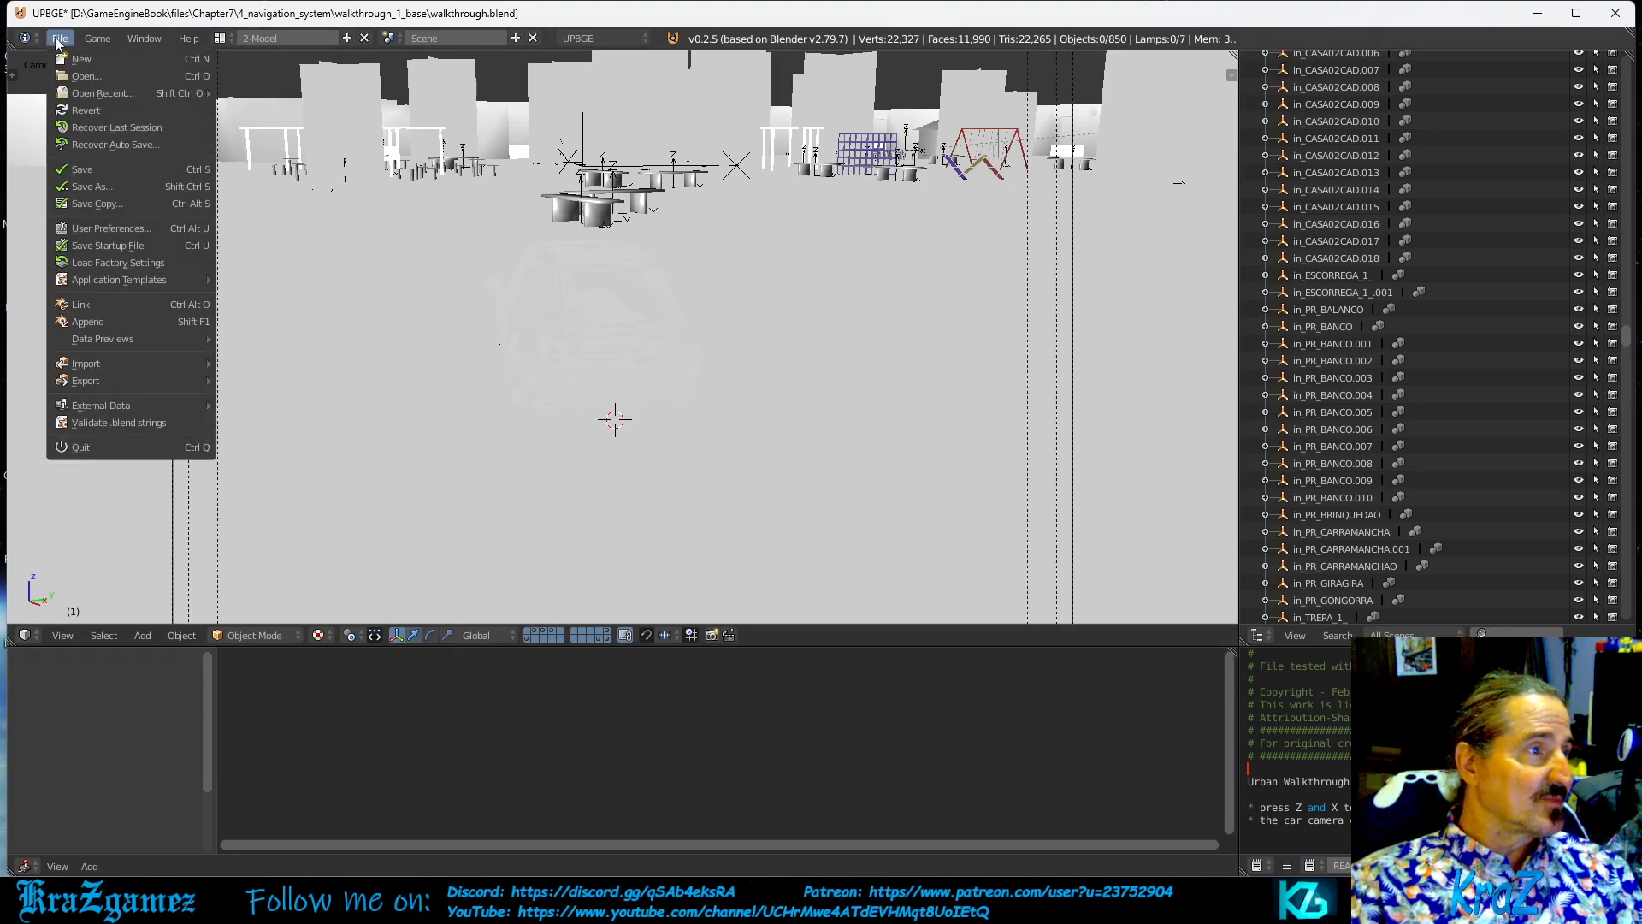
click(85, 76)
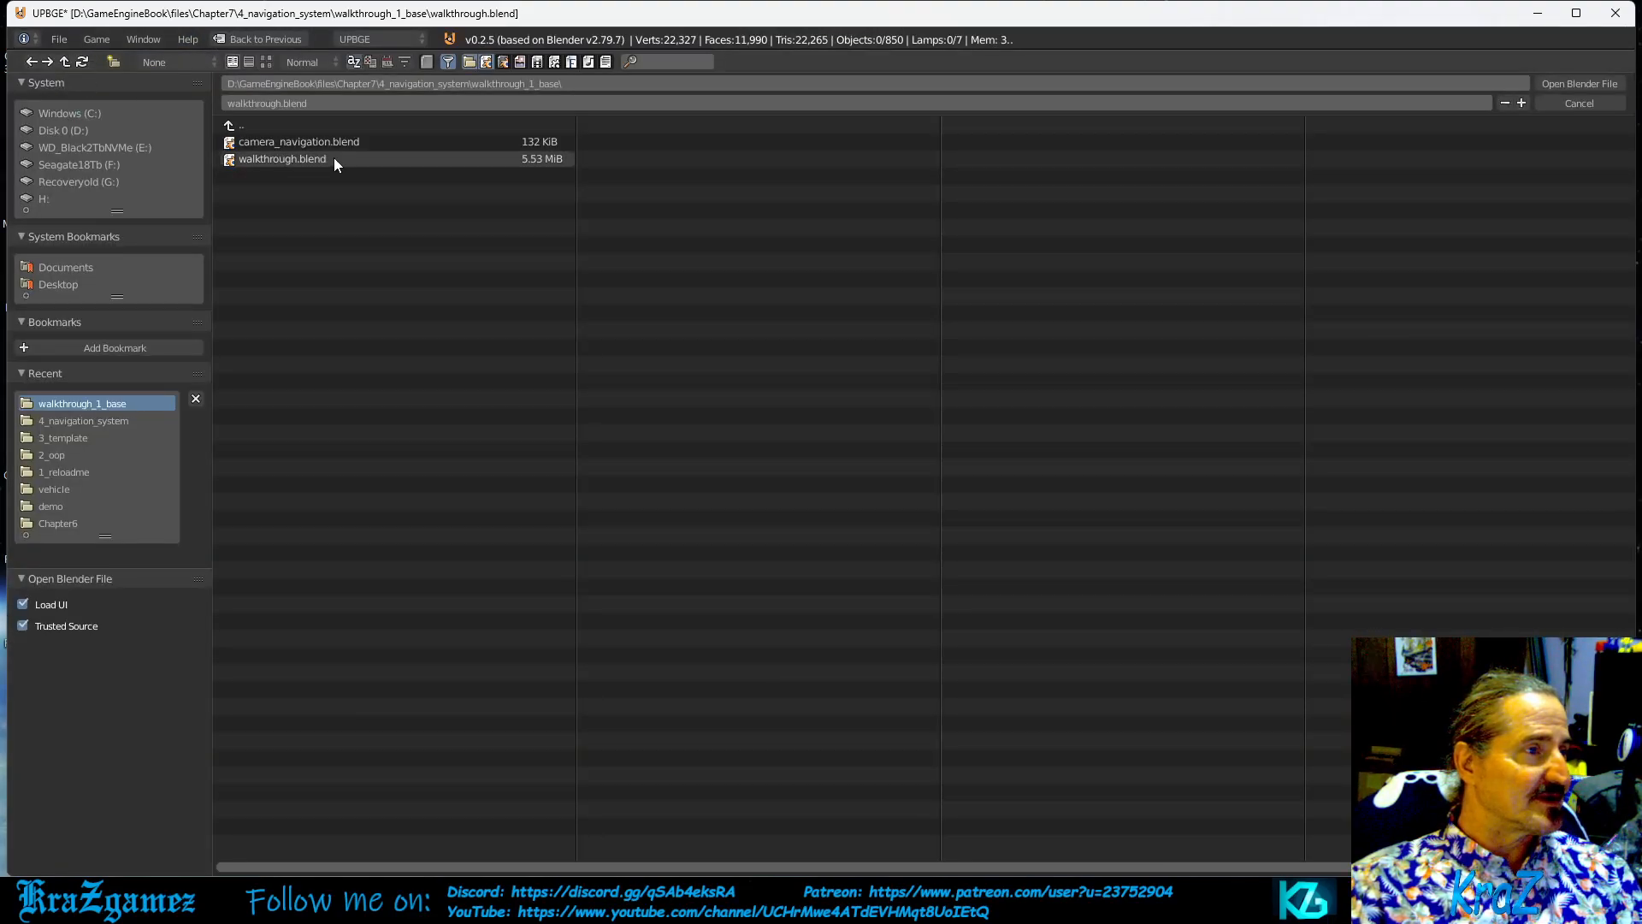
click(232, 124)
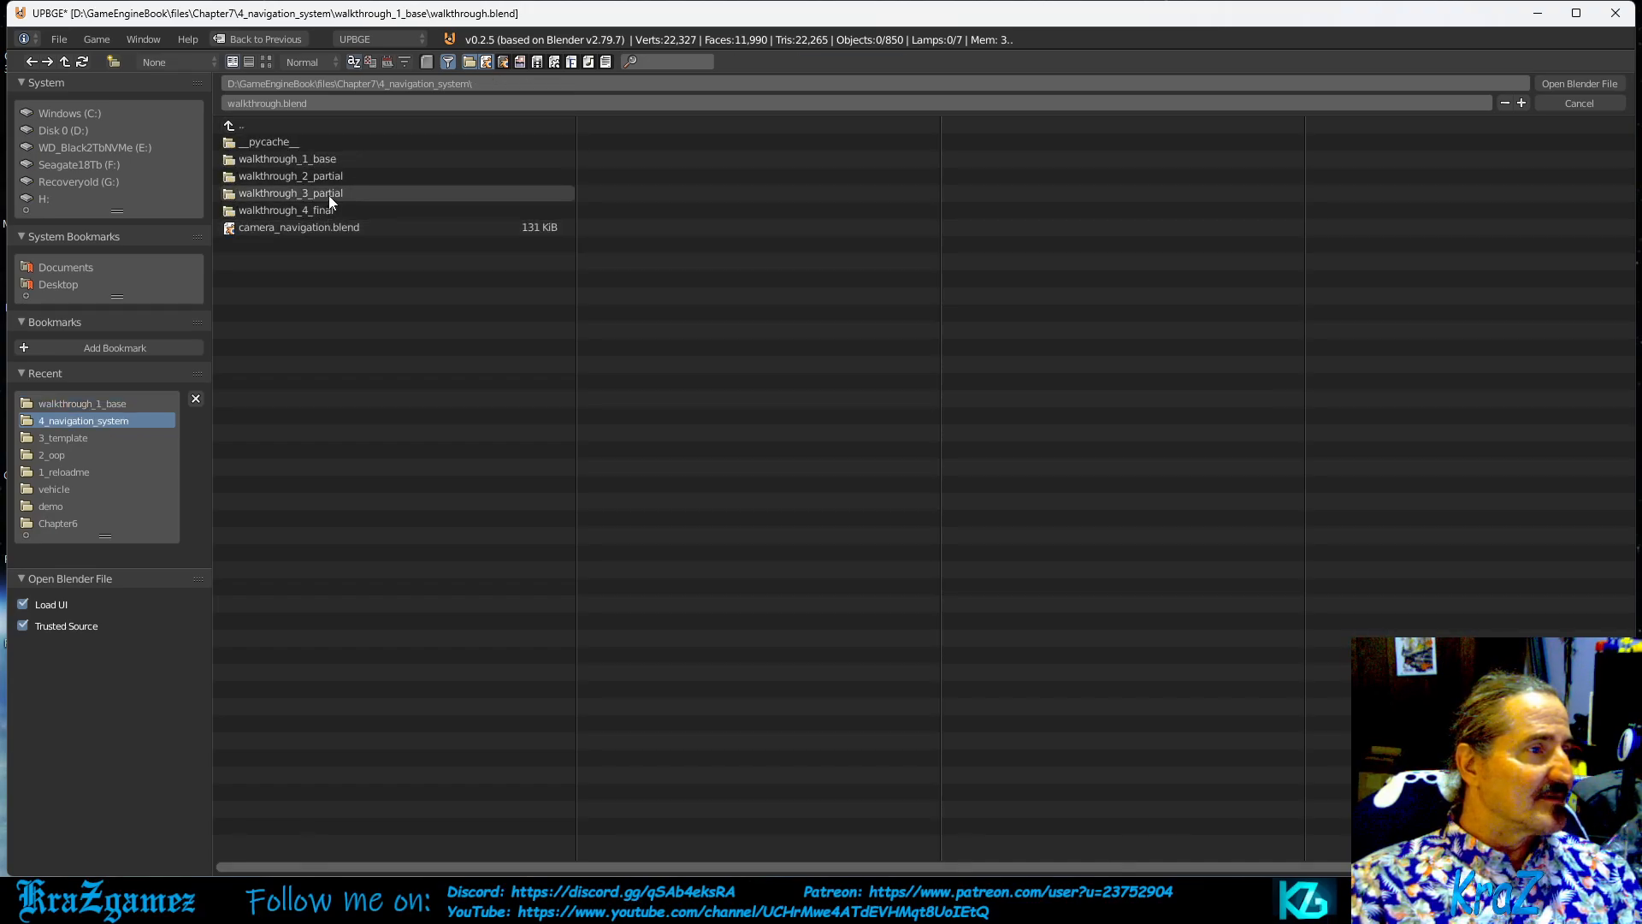
click(338, 177)
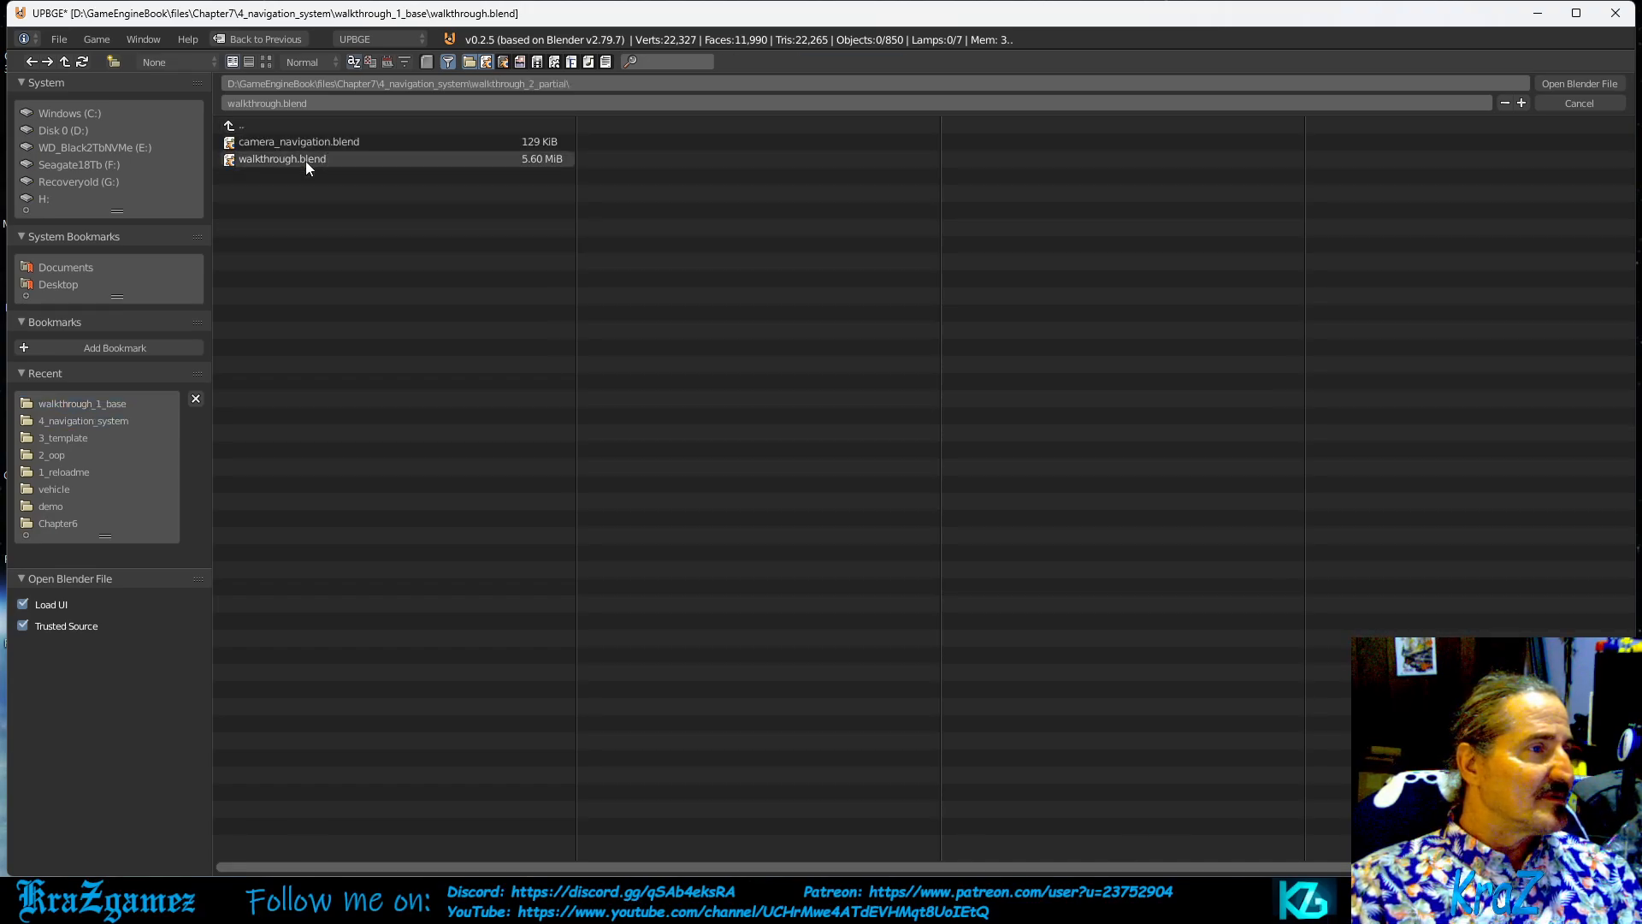
double_click(305, 161)
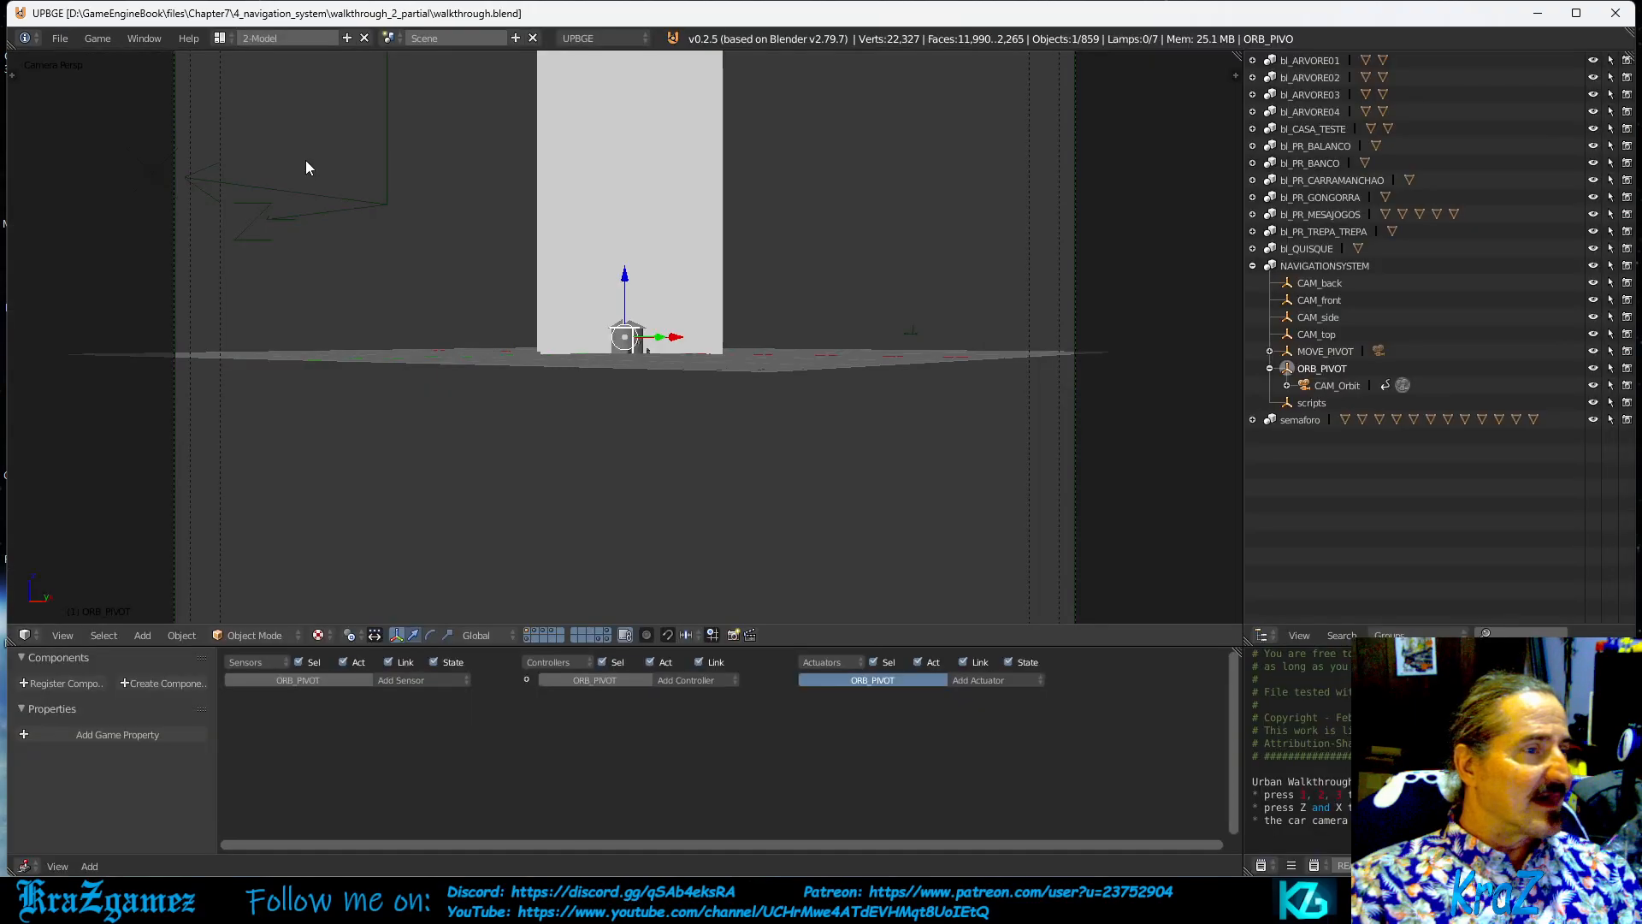
Leave the camera view and examine the surroundings of ORB_PIVOT and the navigation cameras from an angled overview.
key(KP_0)
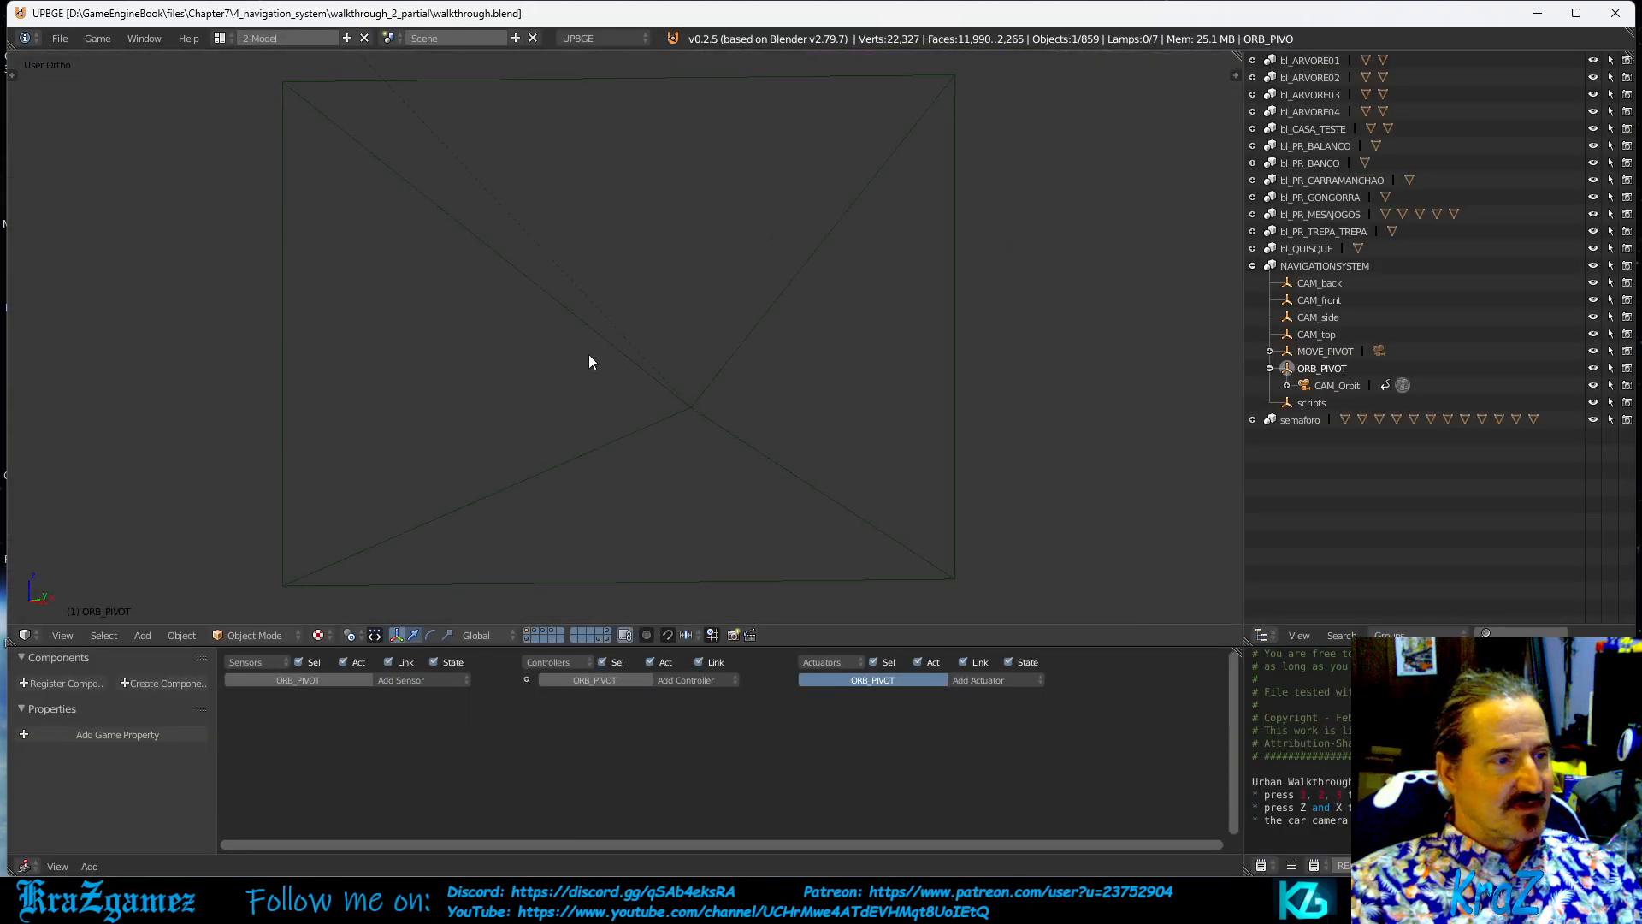
scroll(630, 355, down, 11)
mouse_move(630, 354)
middle_down()
mouse_move(604, 314)
mouse_move(667, 354)
mouse_move(479, 311)
mouse_move(320, 313)
mouse_move(782, 356)
middle_up()
mouse_move(363, 257)
shift+middle_down()
mouse_move(643, 402)
mouse_move(627, 376)
mouse_move(854, 323)
mouse_move(749, 328)
shift+middle_up()
scroll(601, 371, up, 5)
scroll(749, 327, down, 5)
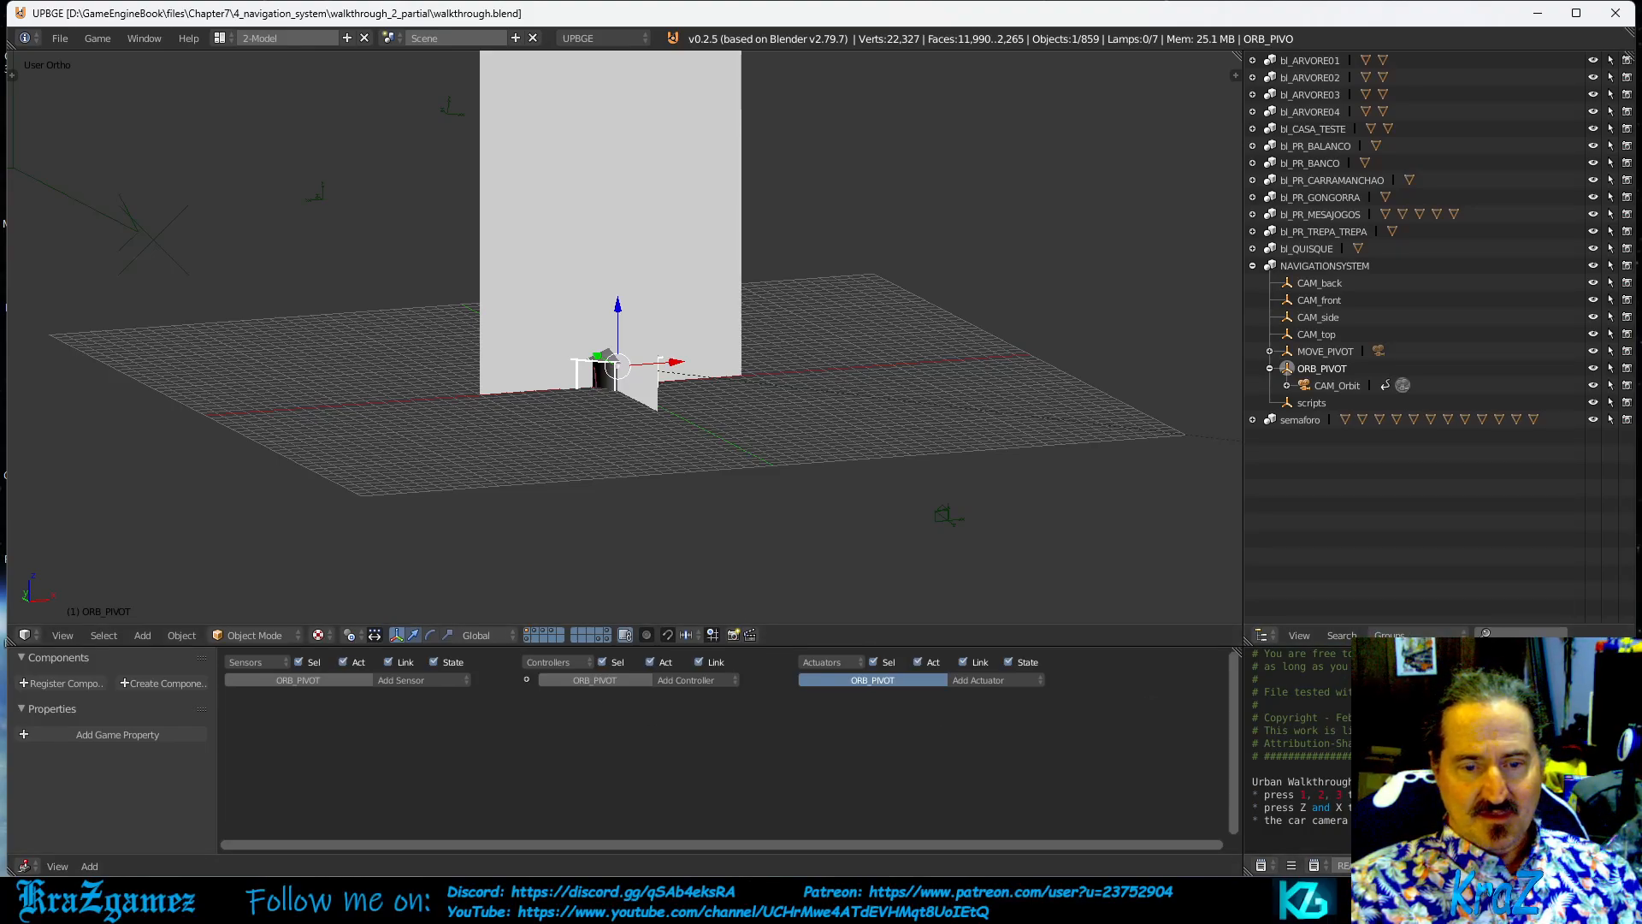
Enlarge the logic editor and select the upright planes and nearby objects at the grid's centre to check their logic.
drag(1370, 645, 1370, 424)
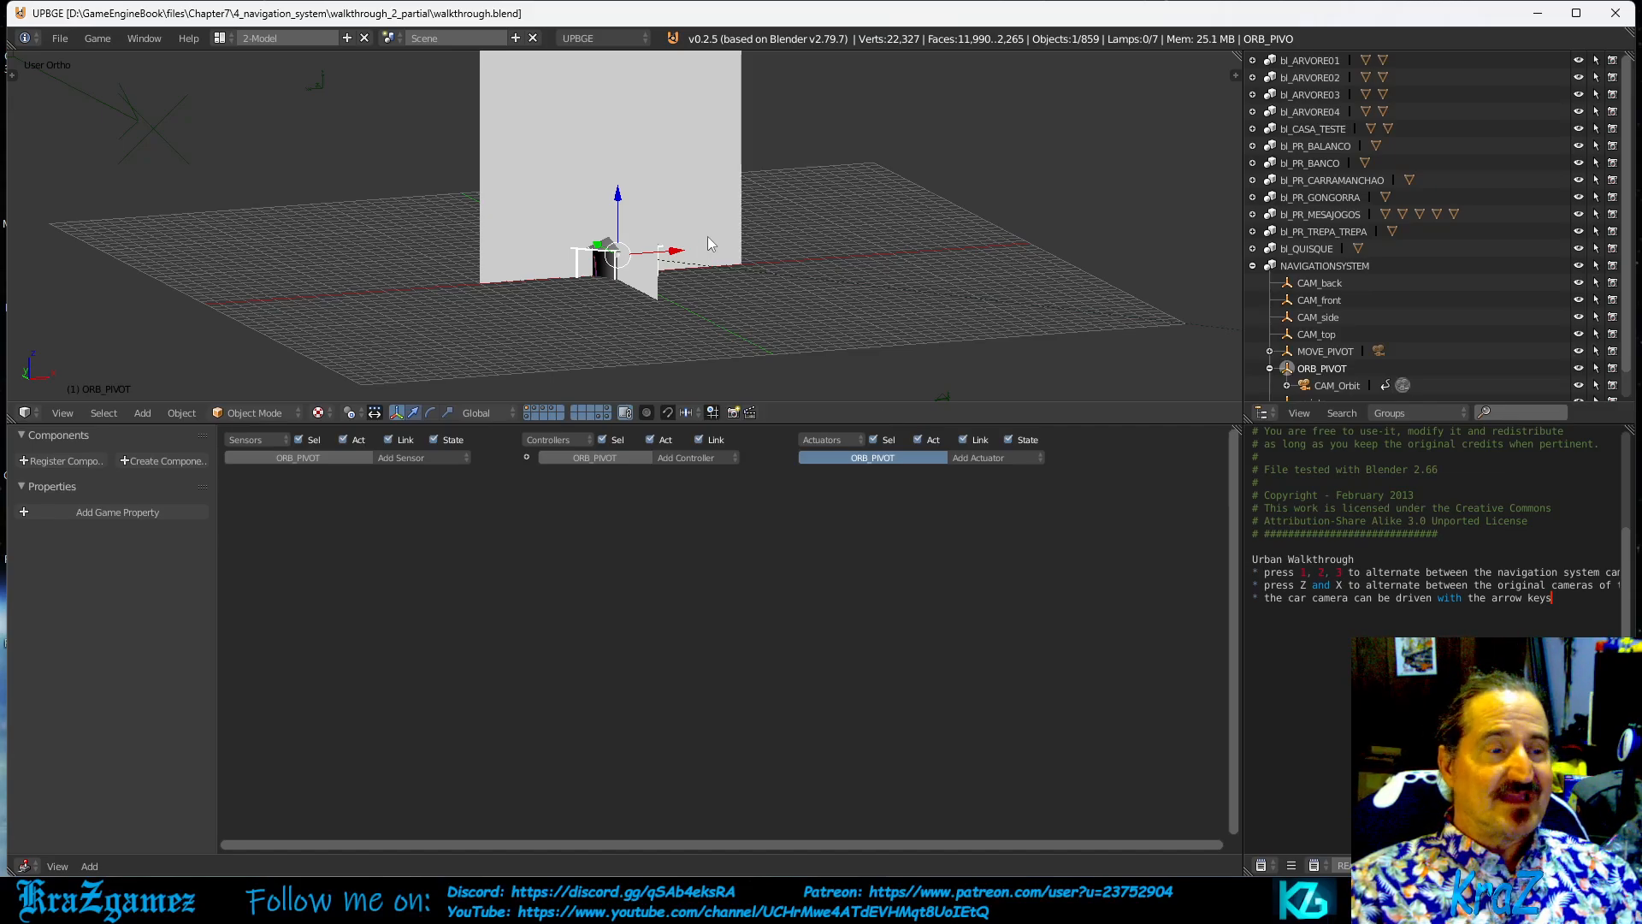
right_click(643, 282)
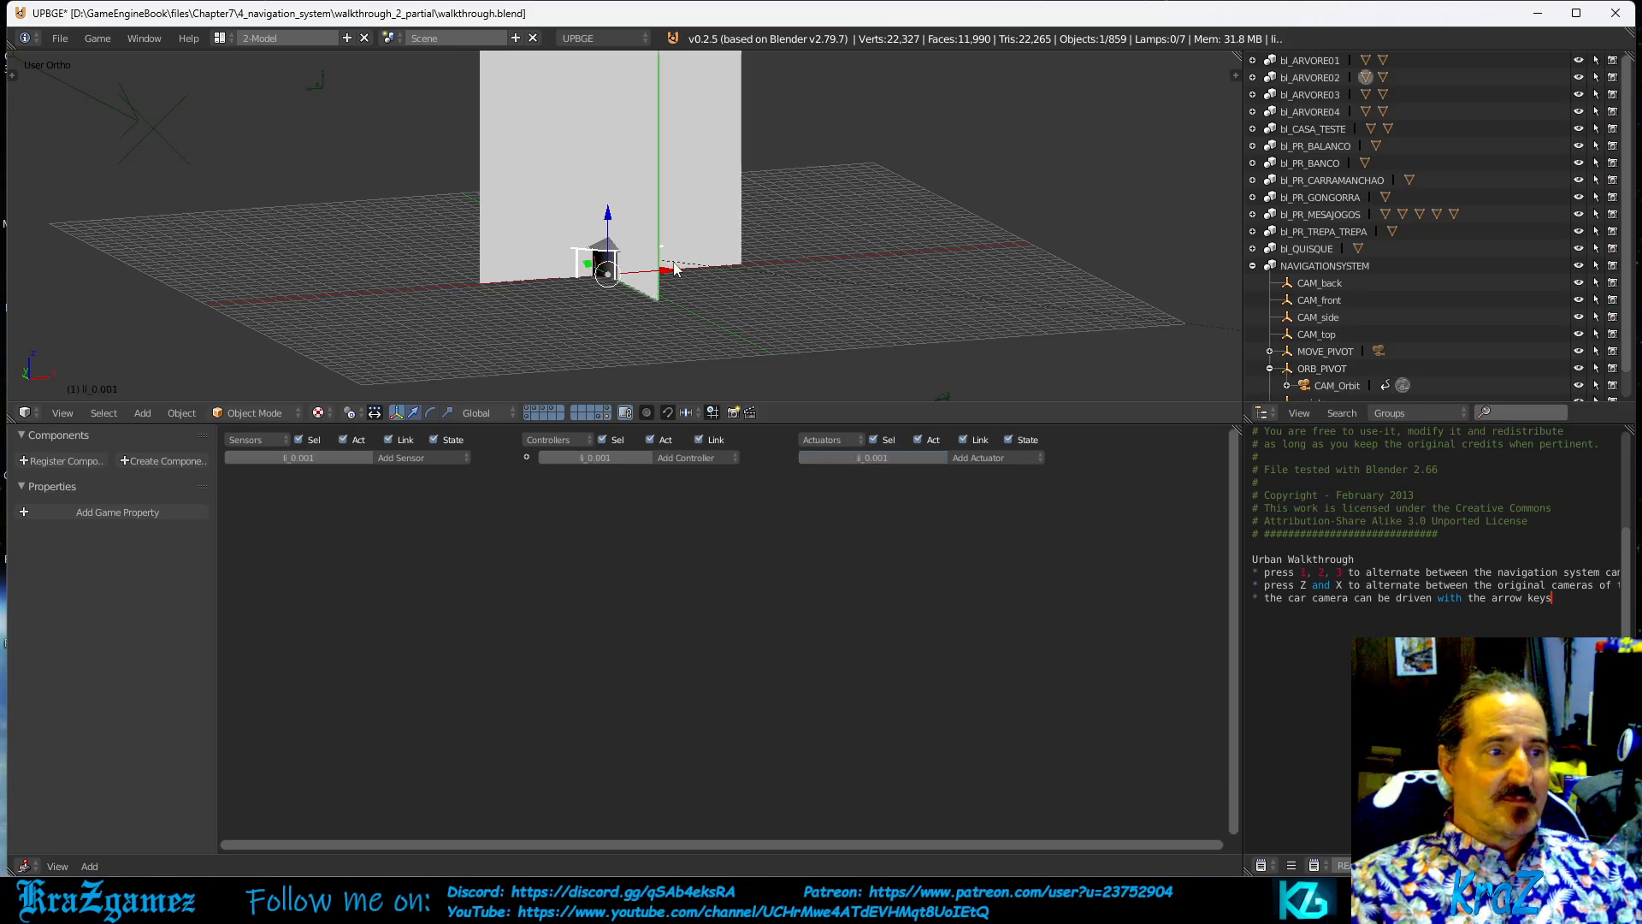
right_click(571, 241)
right_click(695, 174)
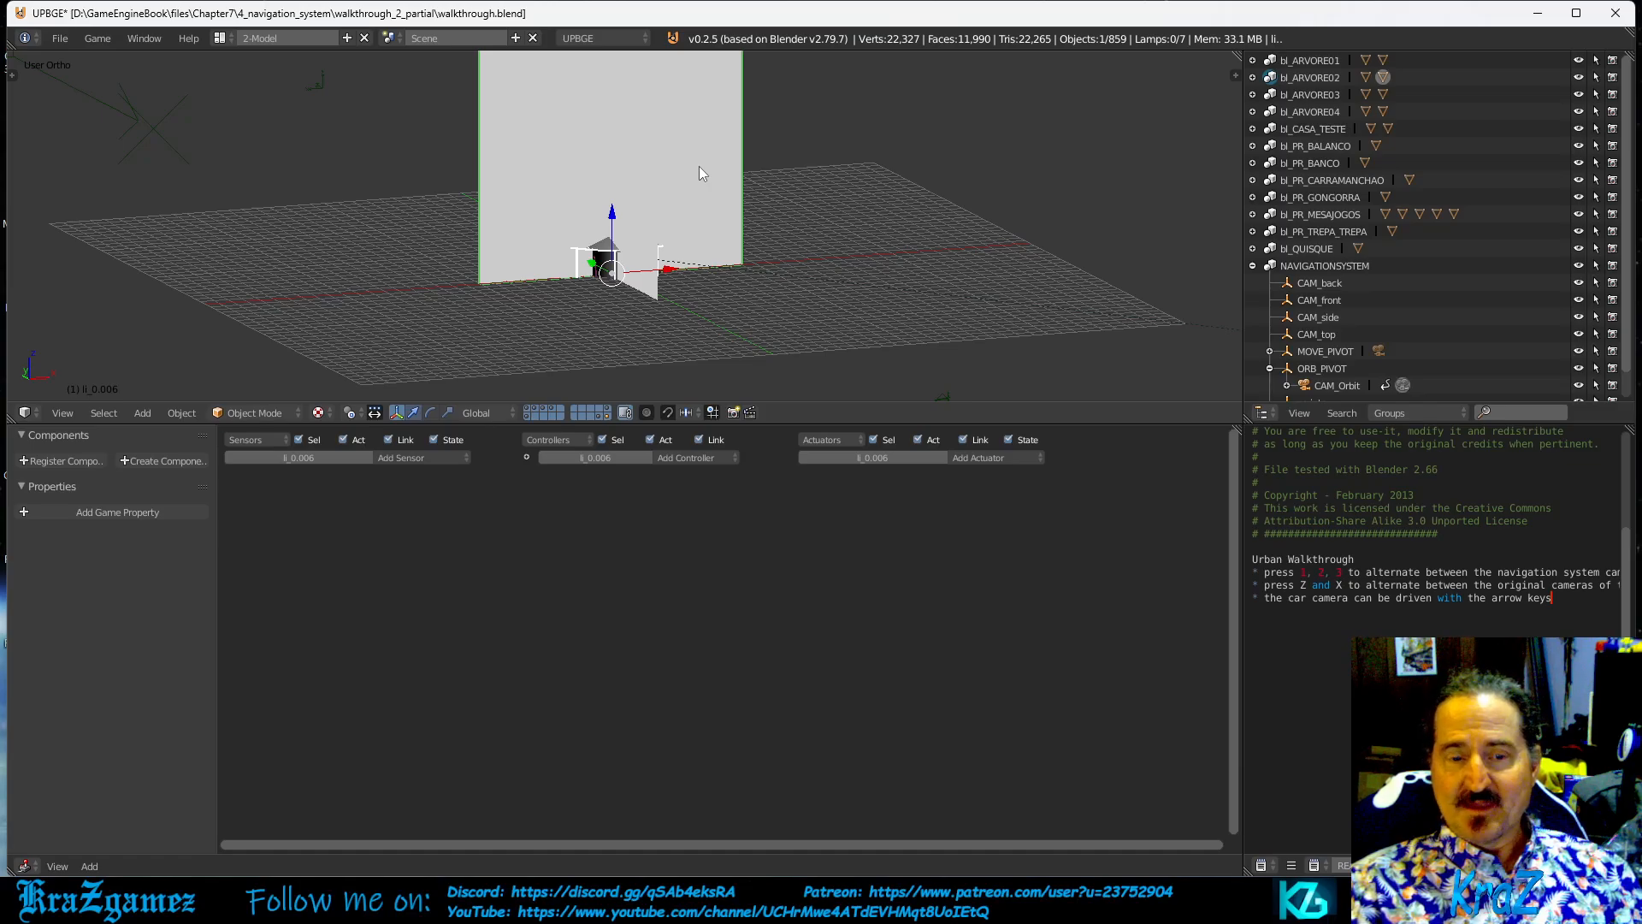
right_click(654, 293)
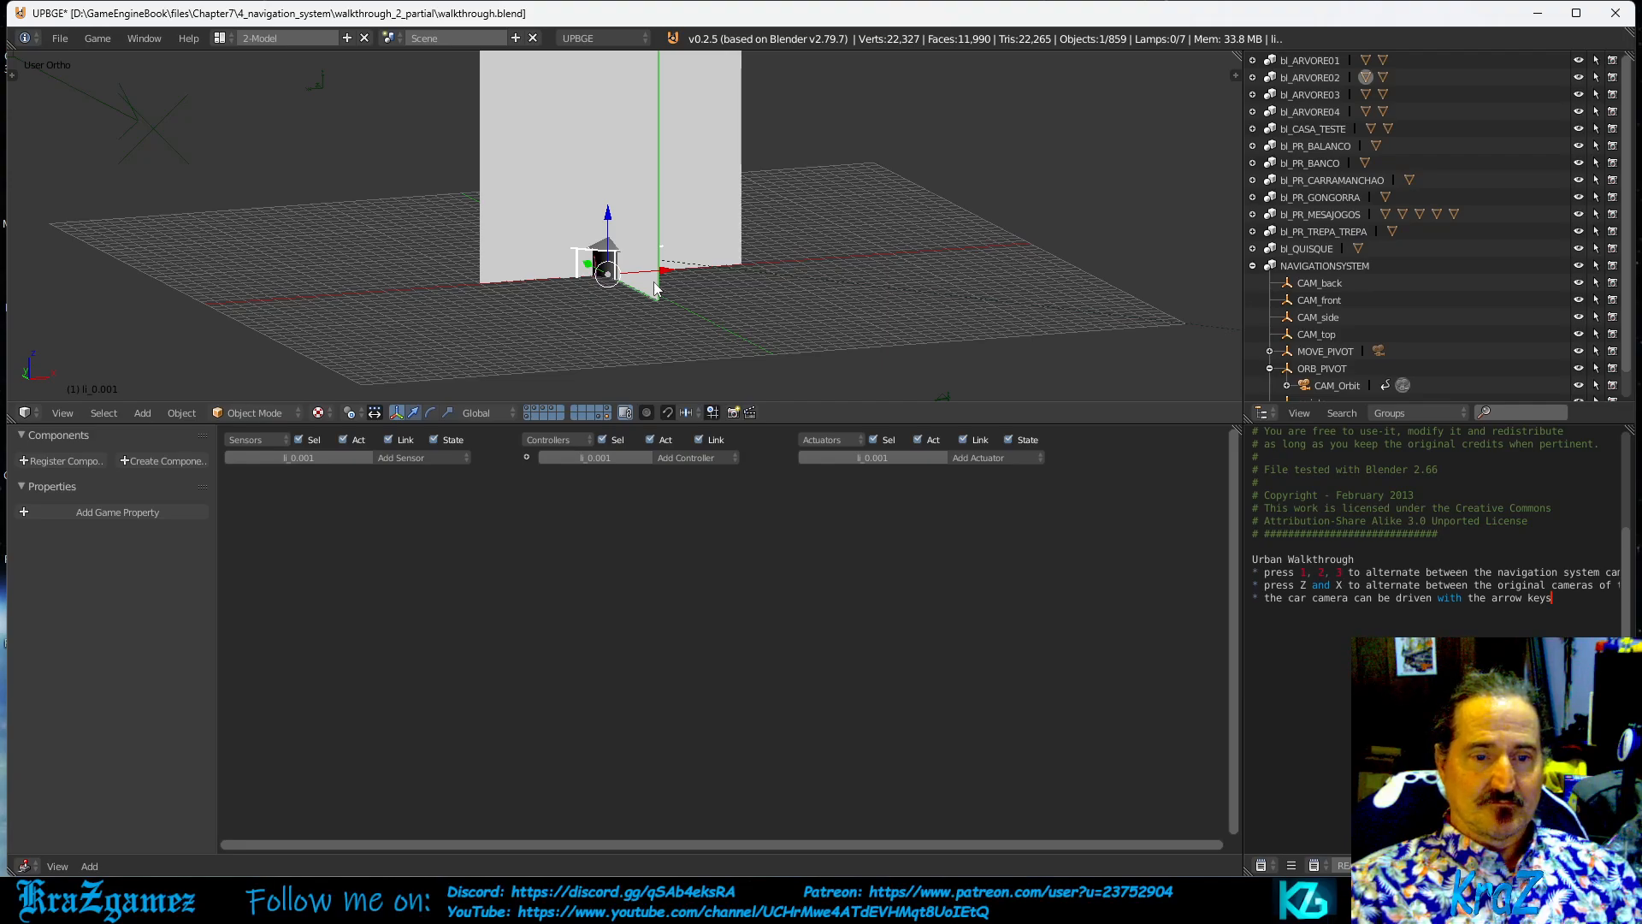
right_click(642, 172)
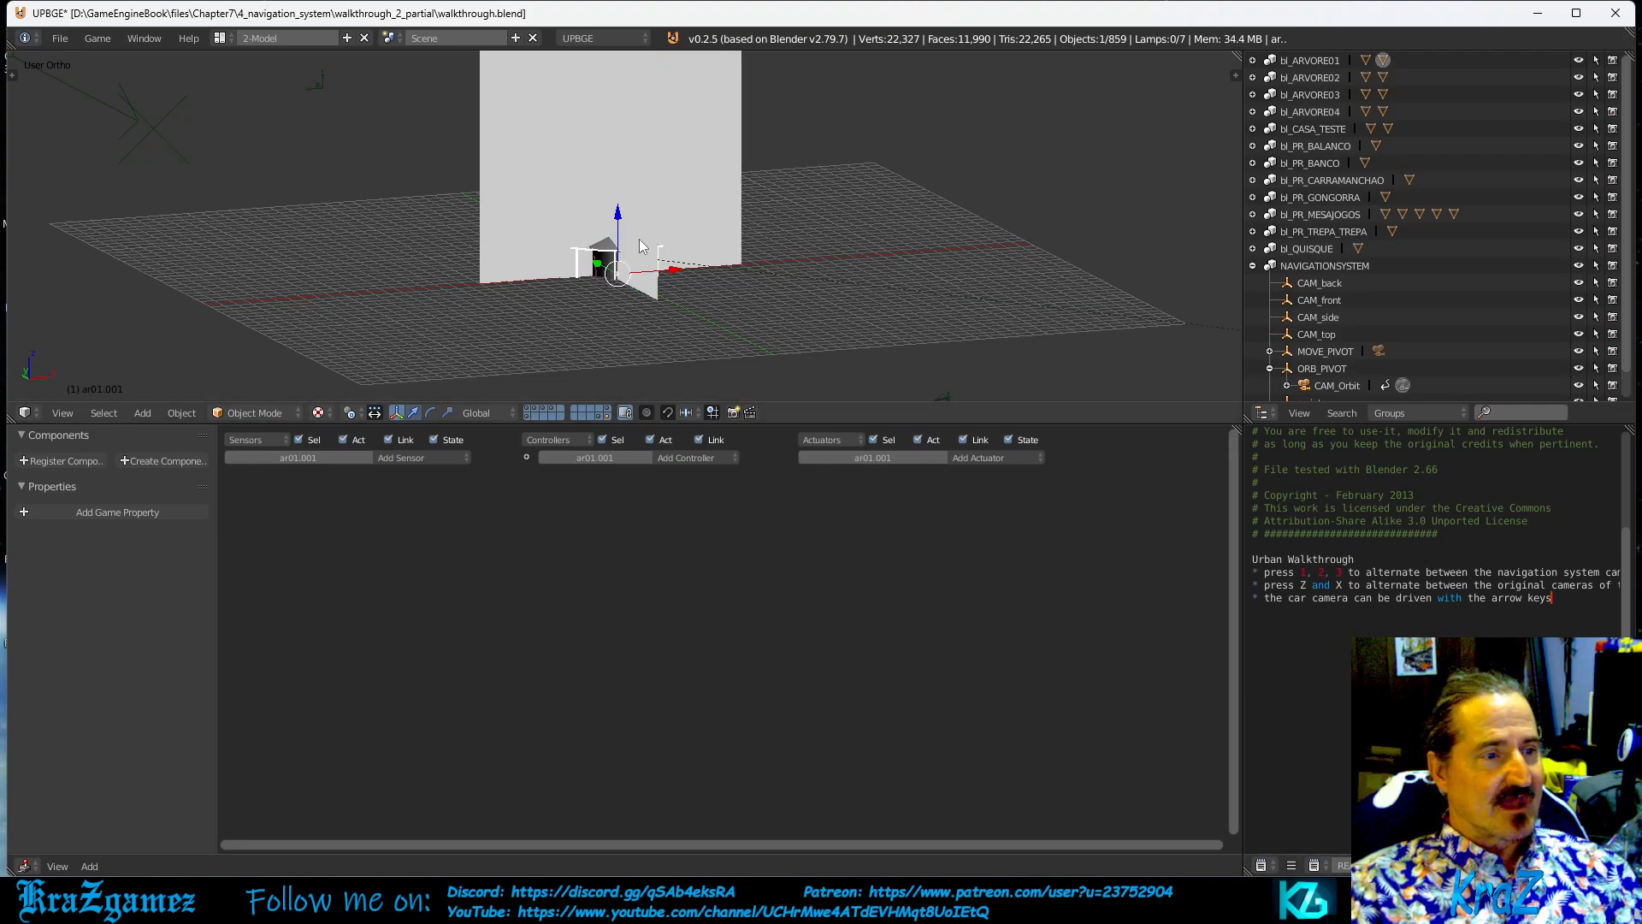
Select all objects of the NAVIGATIONSYSTEM group and examine their sensors, controllers and actuators.
click(1308, 268)
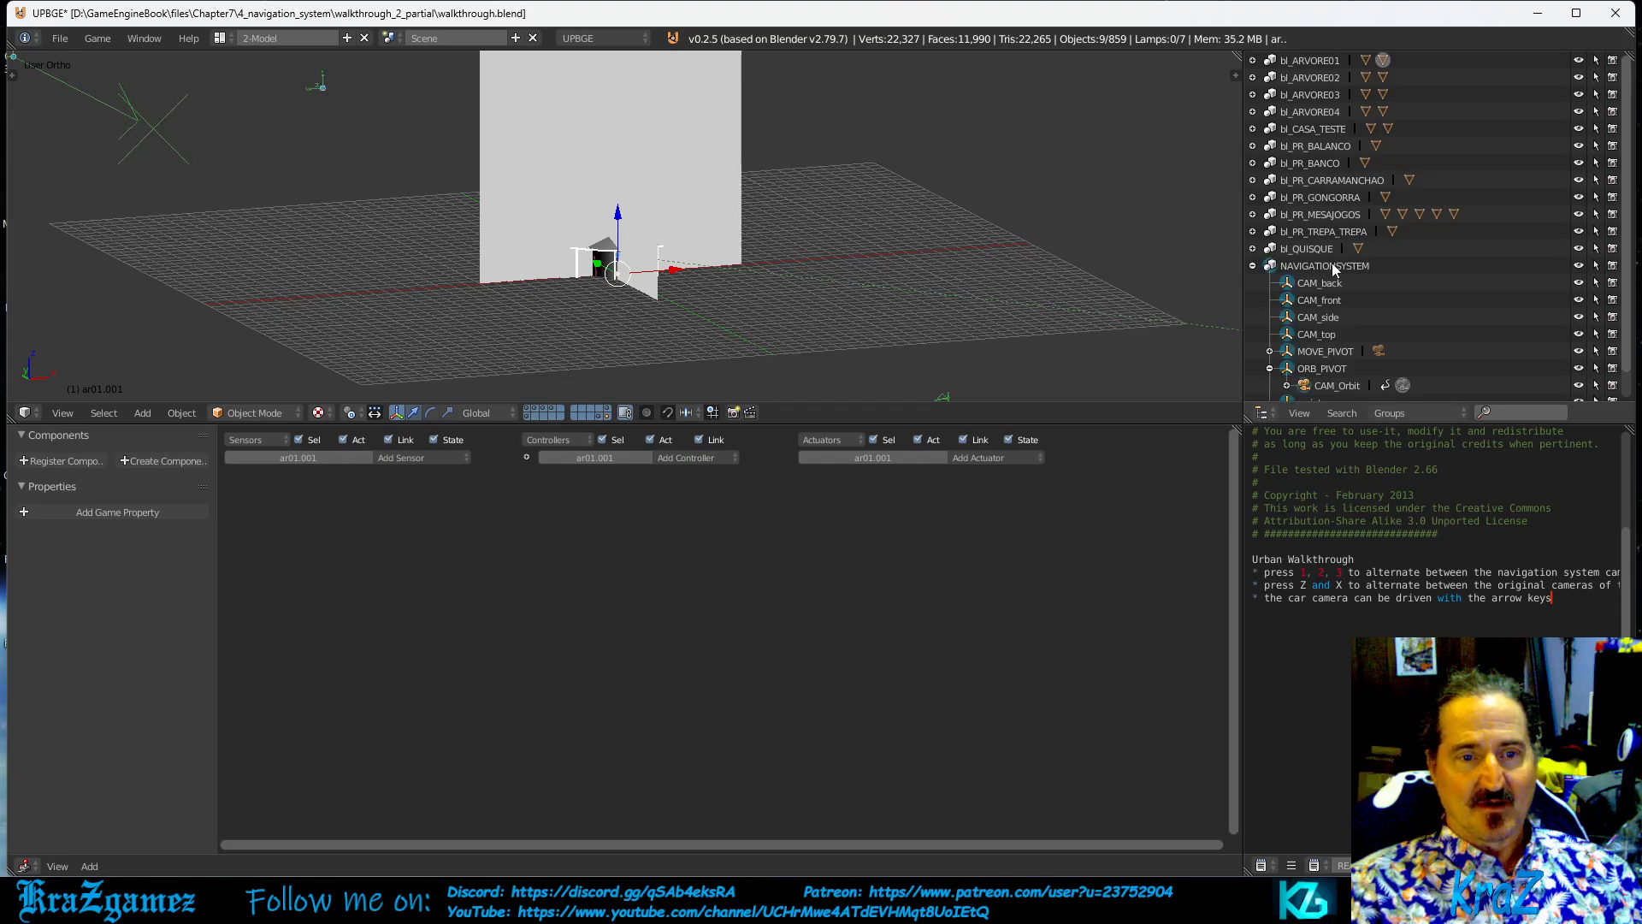
scroll(1445, 310, down, 1)
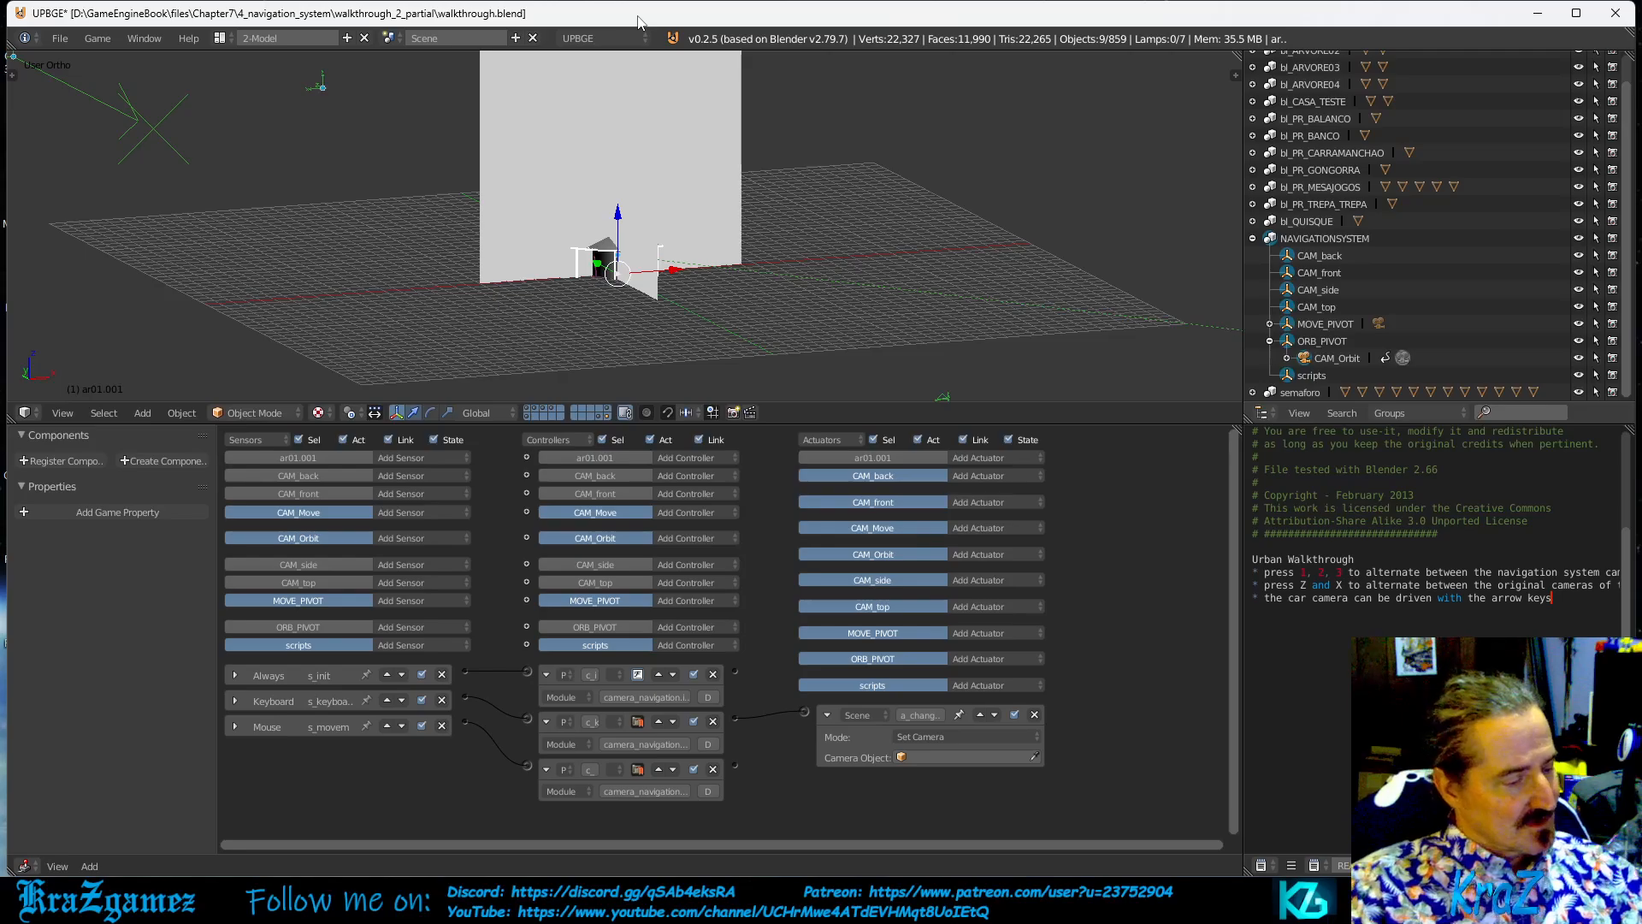
Browse the Camera and Group data in camera_navigation.blend and append its NAVIGATIONSYSTEM group to the scene.
key(shift+F1)
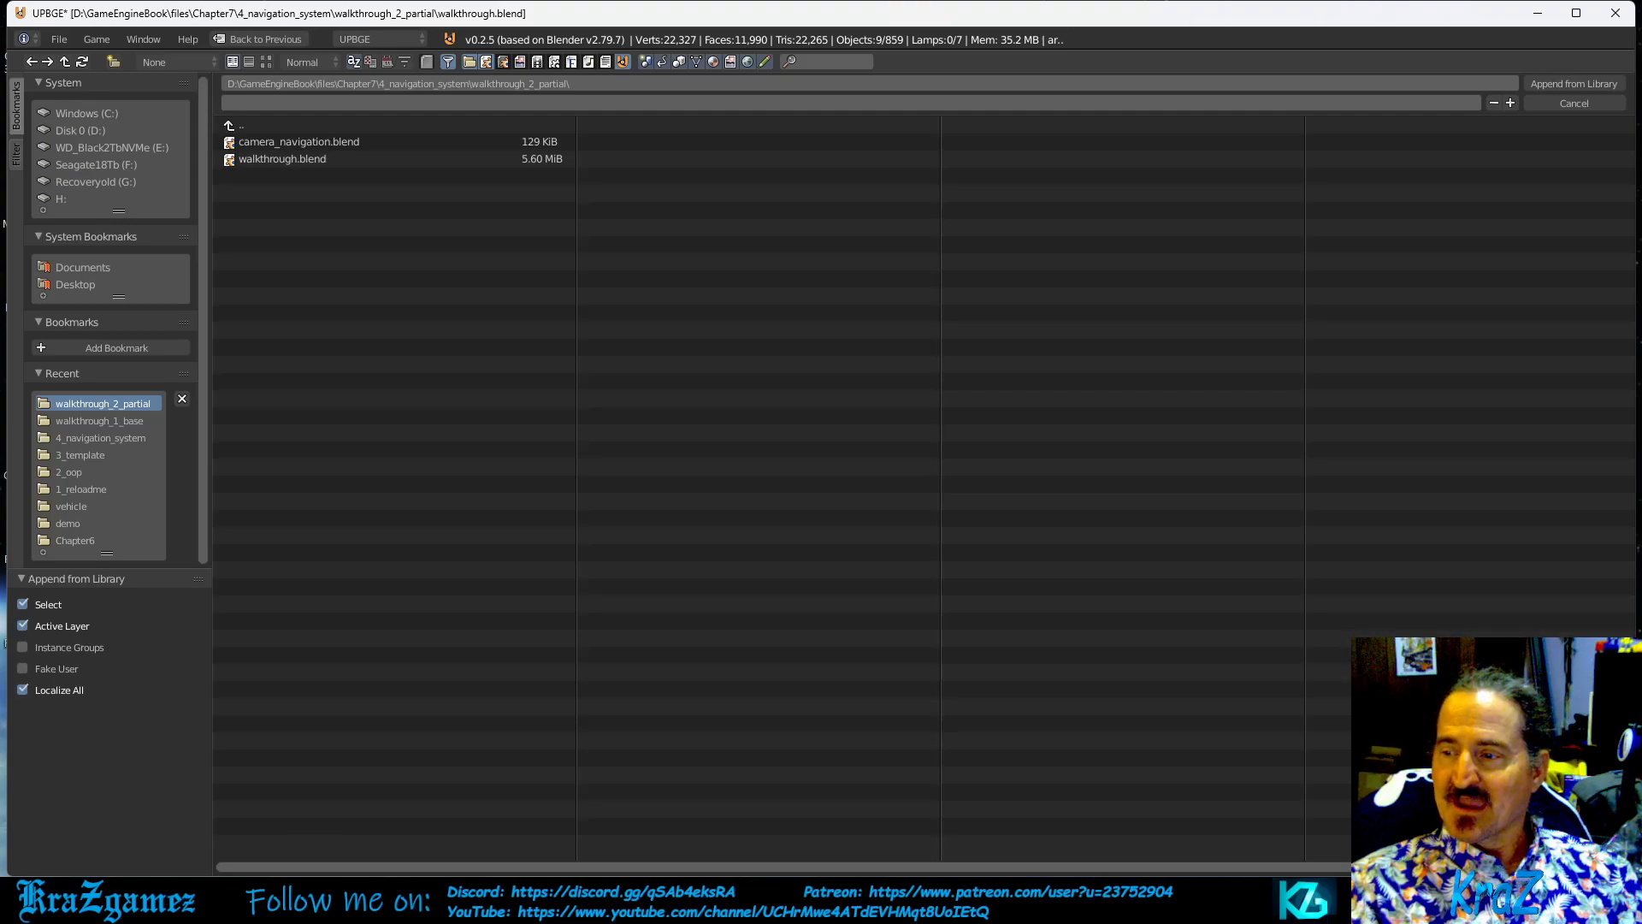
double_click(337, 142)
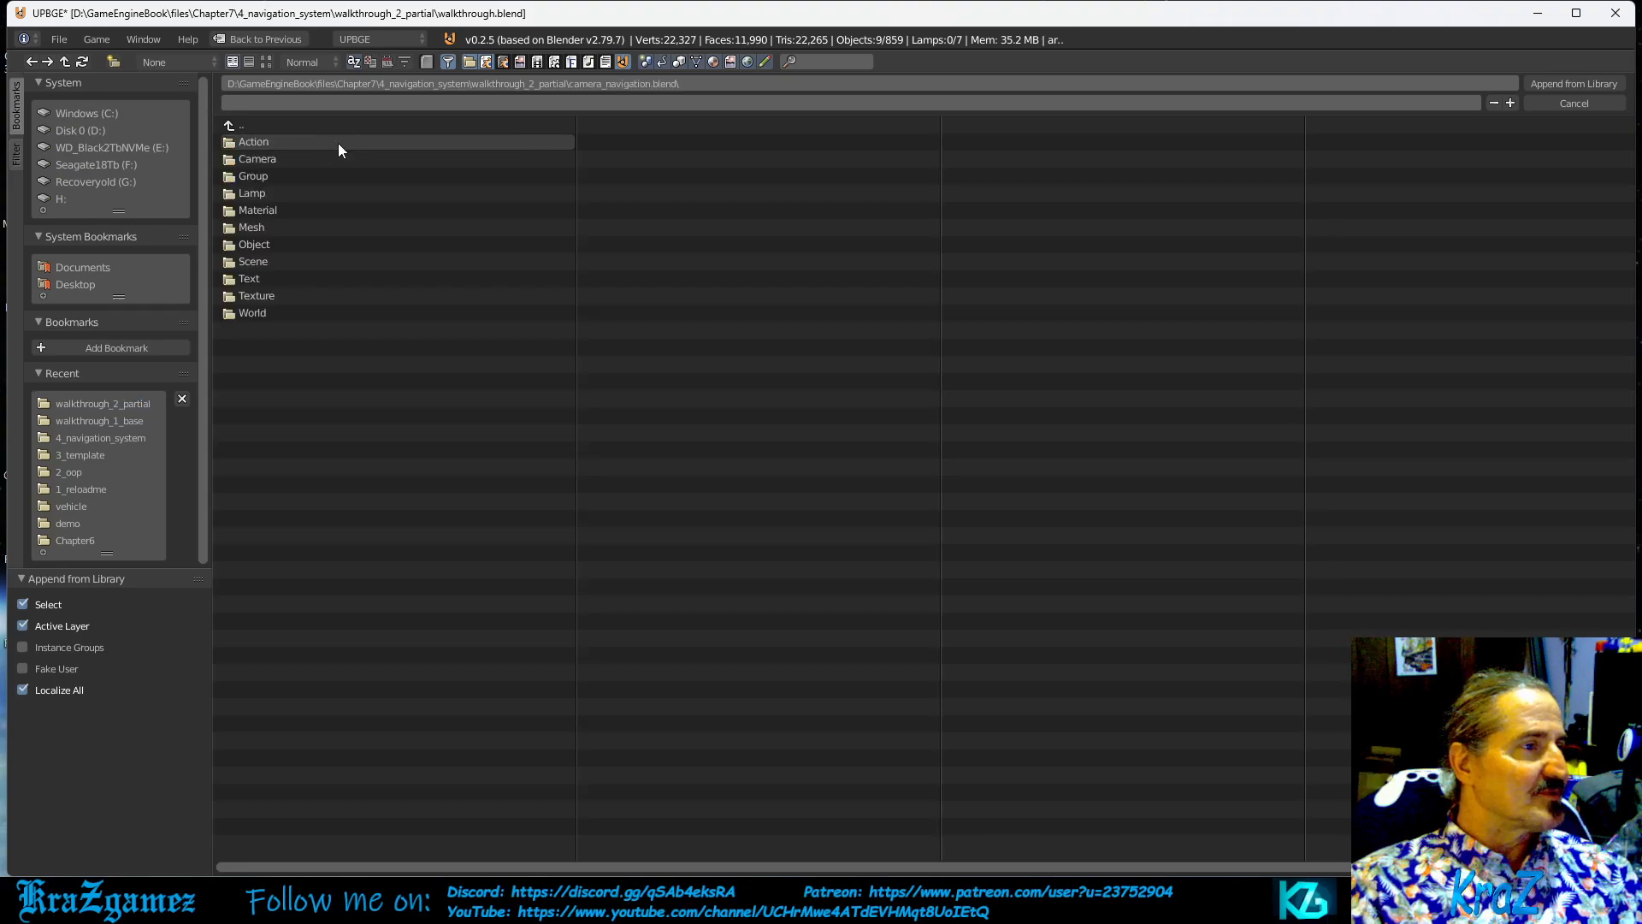
double_click(294, 159)
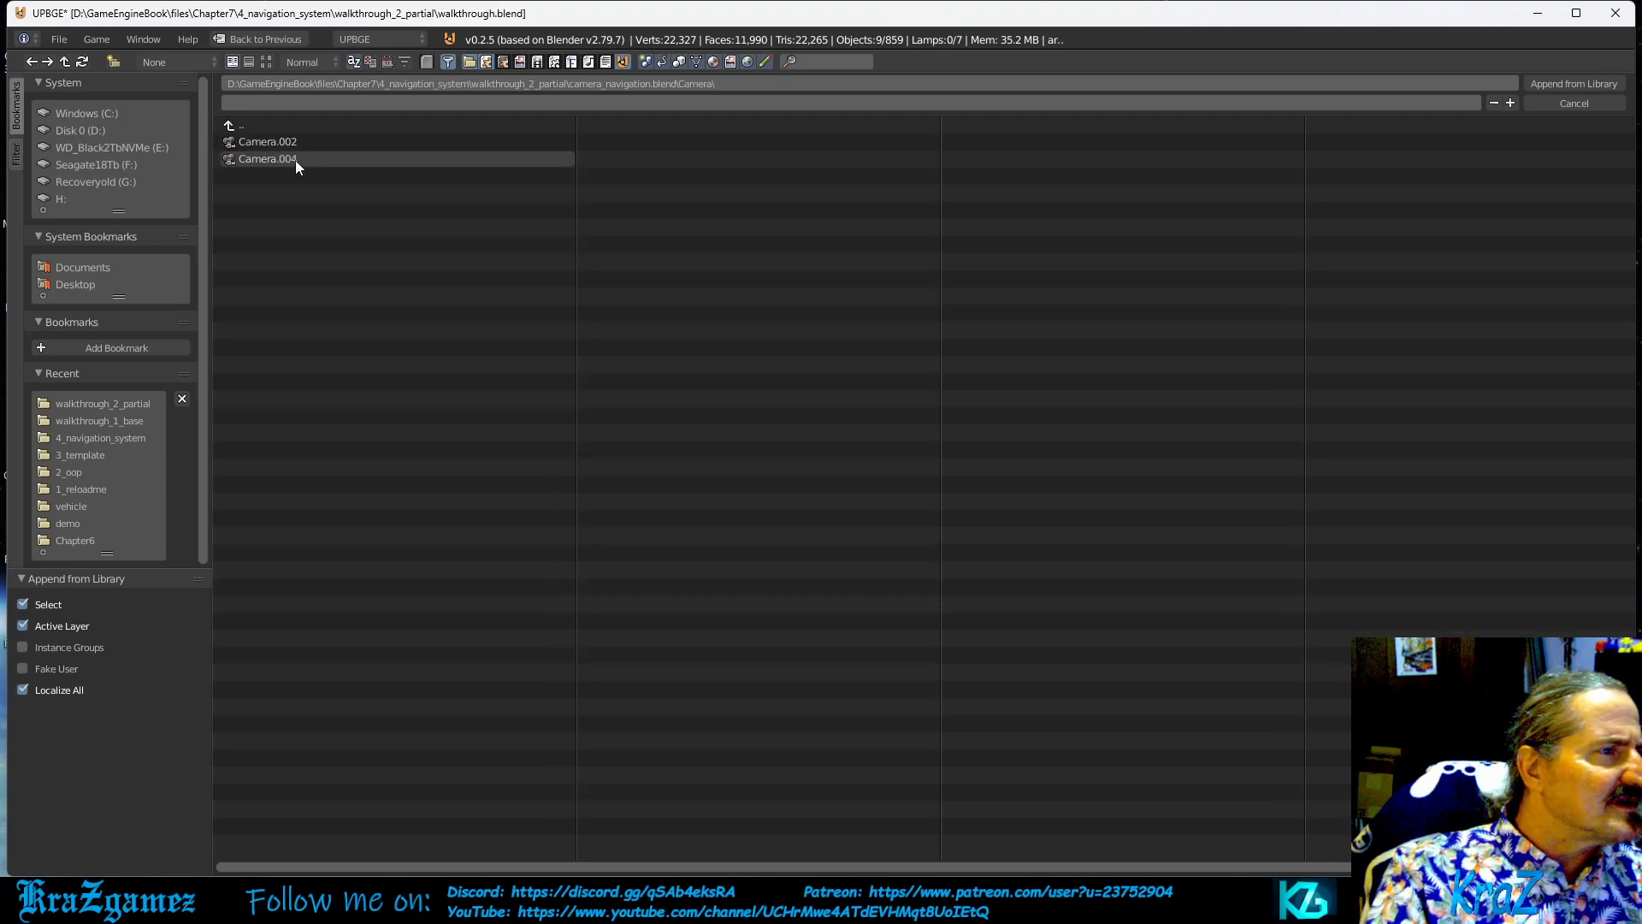
double_click(237, 128)
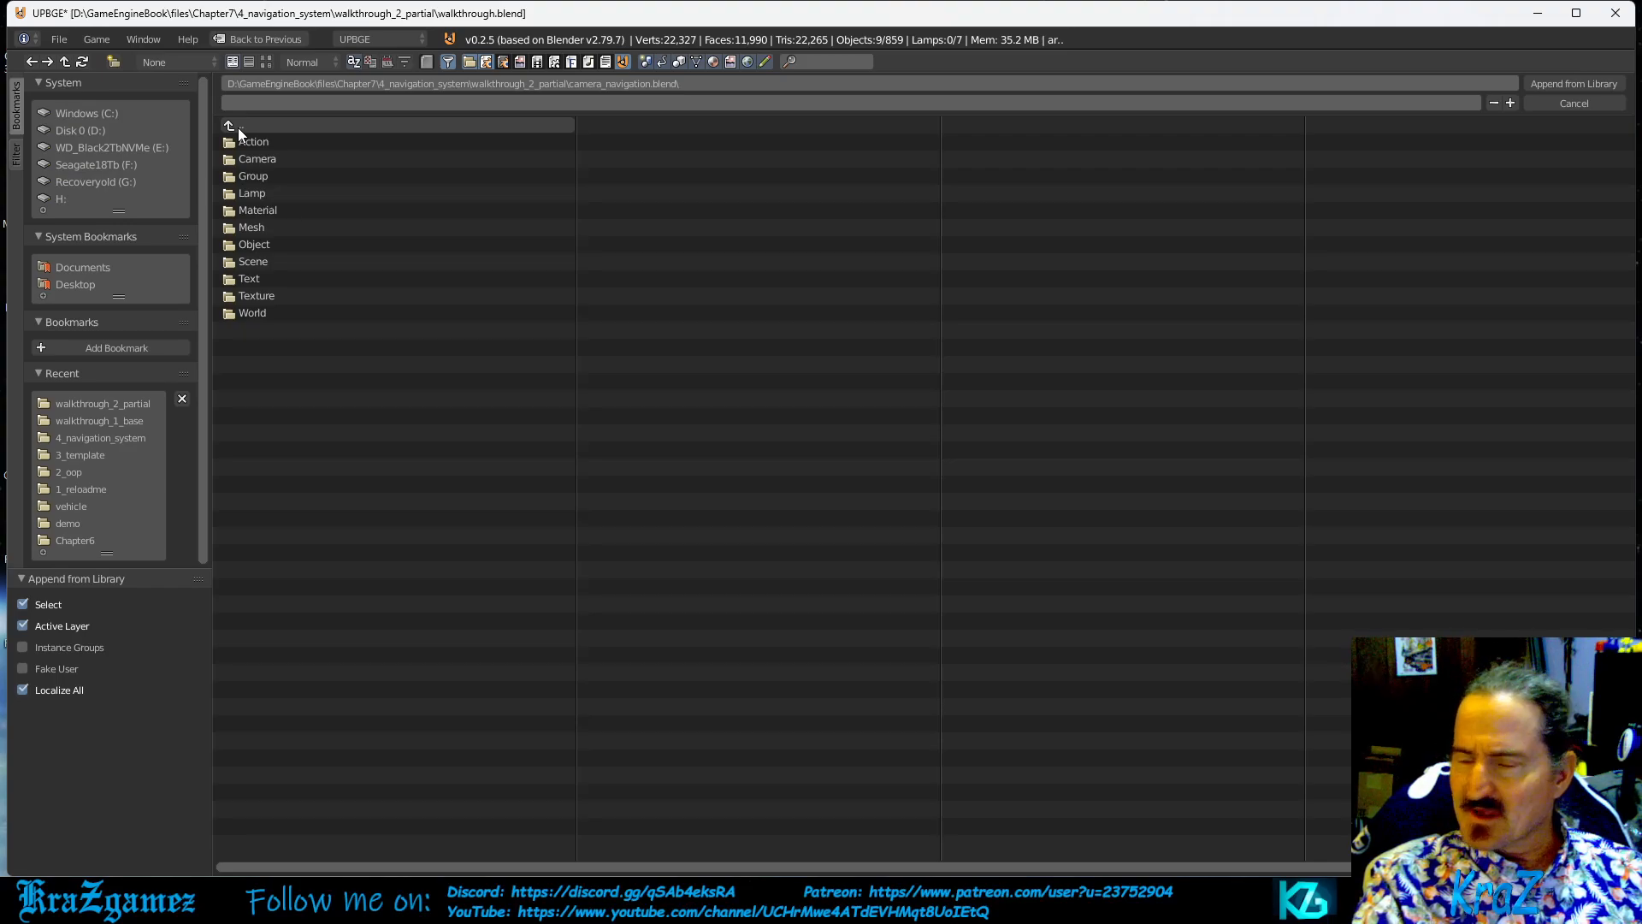
double_click(285, 175)
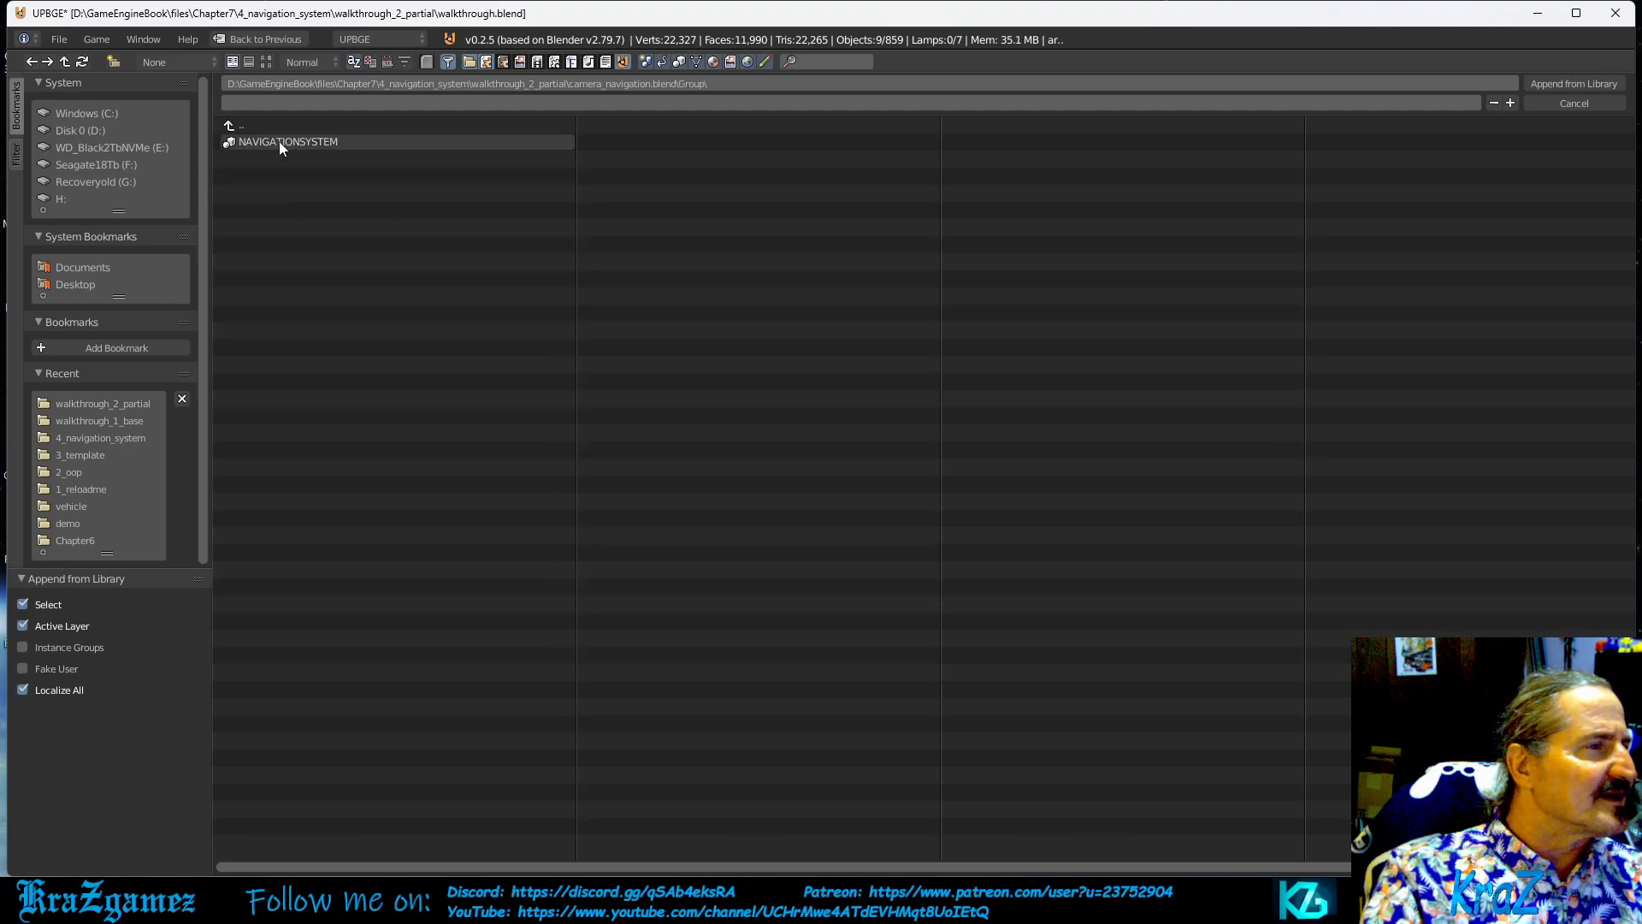
double_click(230, 128)
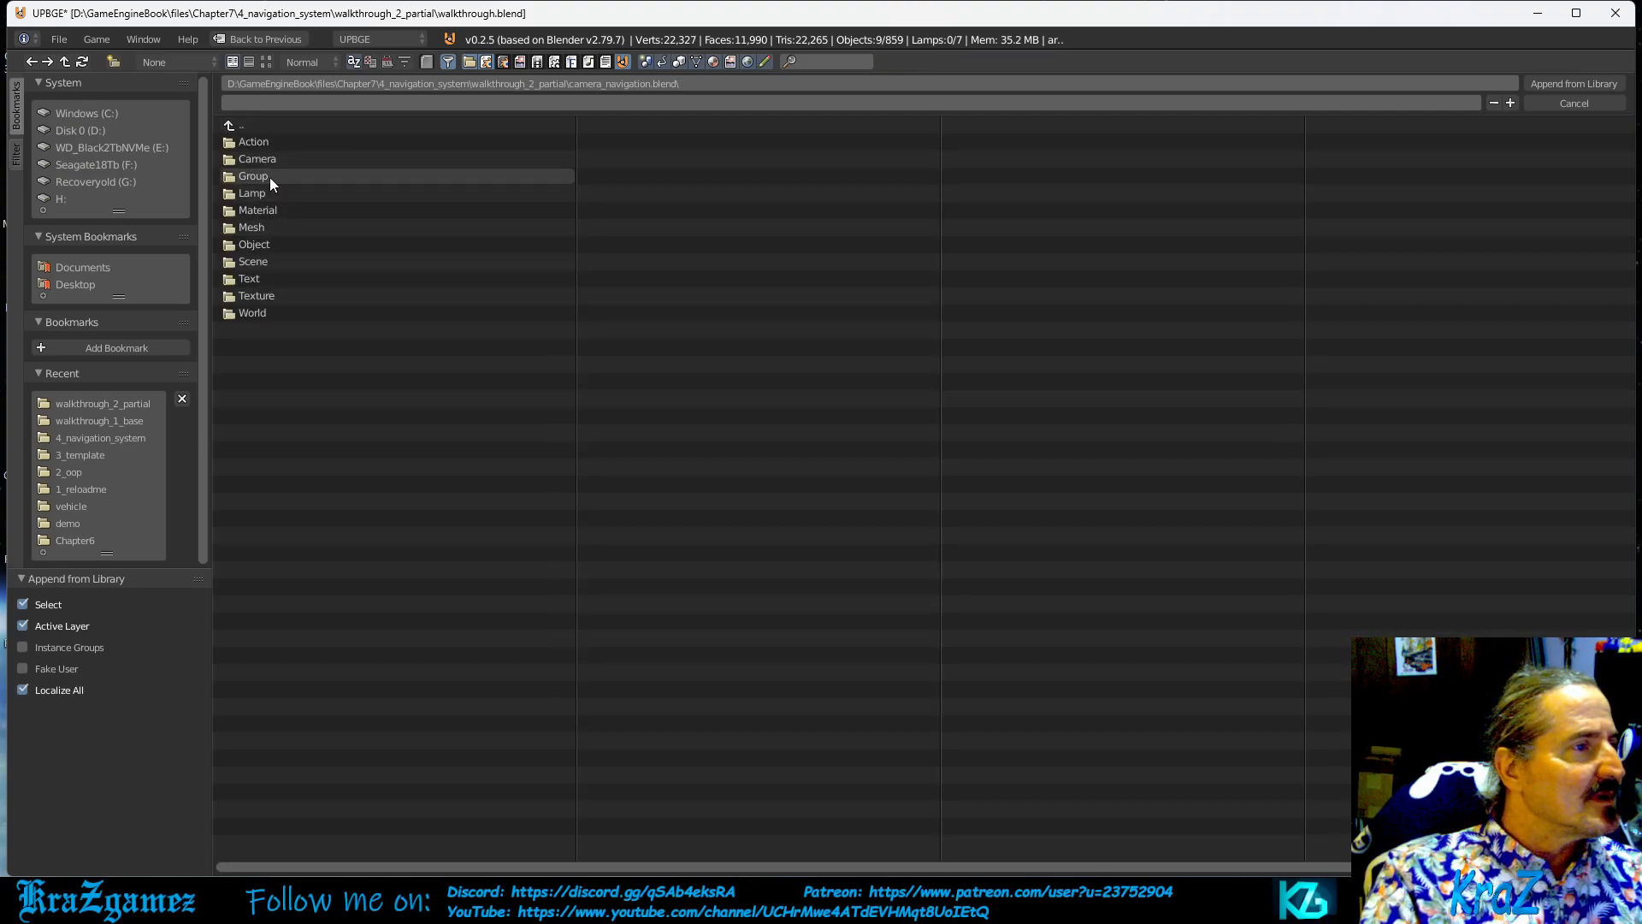
double_click(264, 174)
click(263, 142)
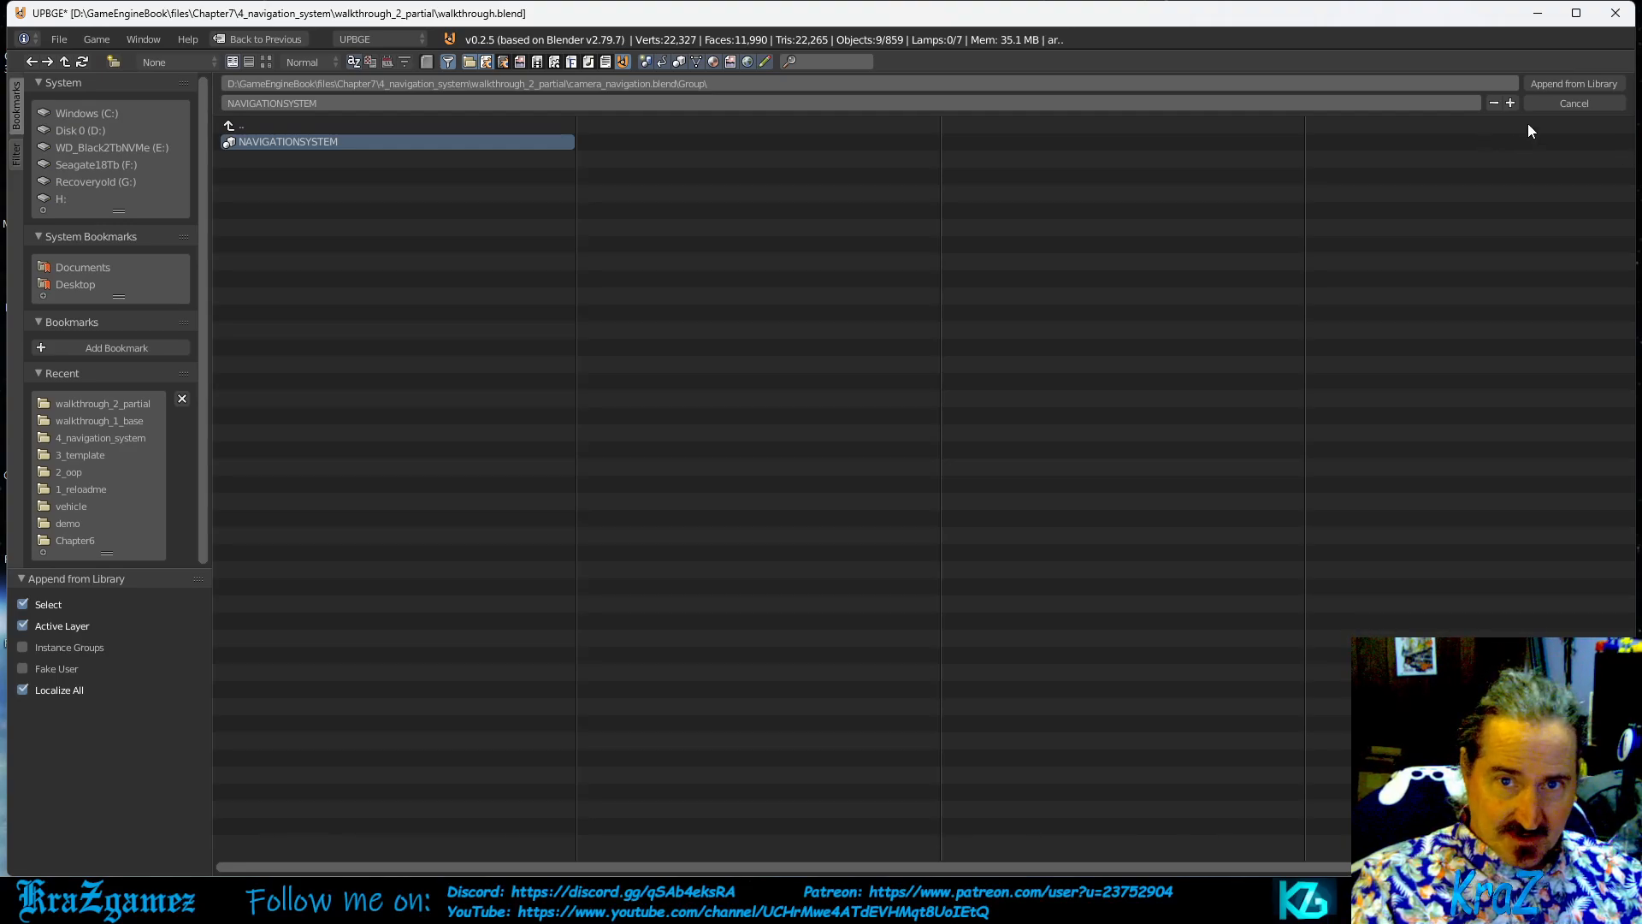
click(1567, 82)
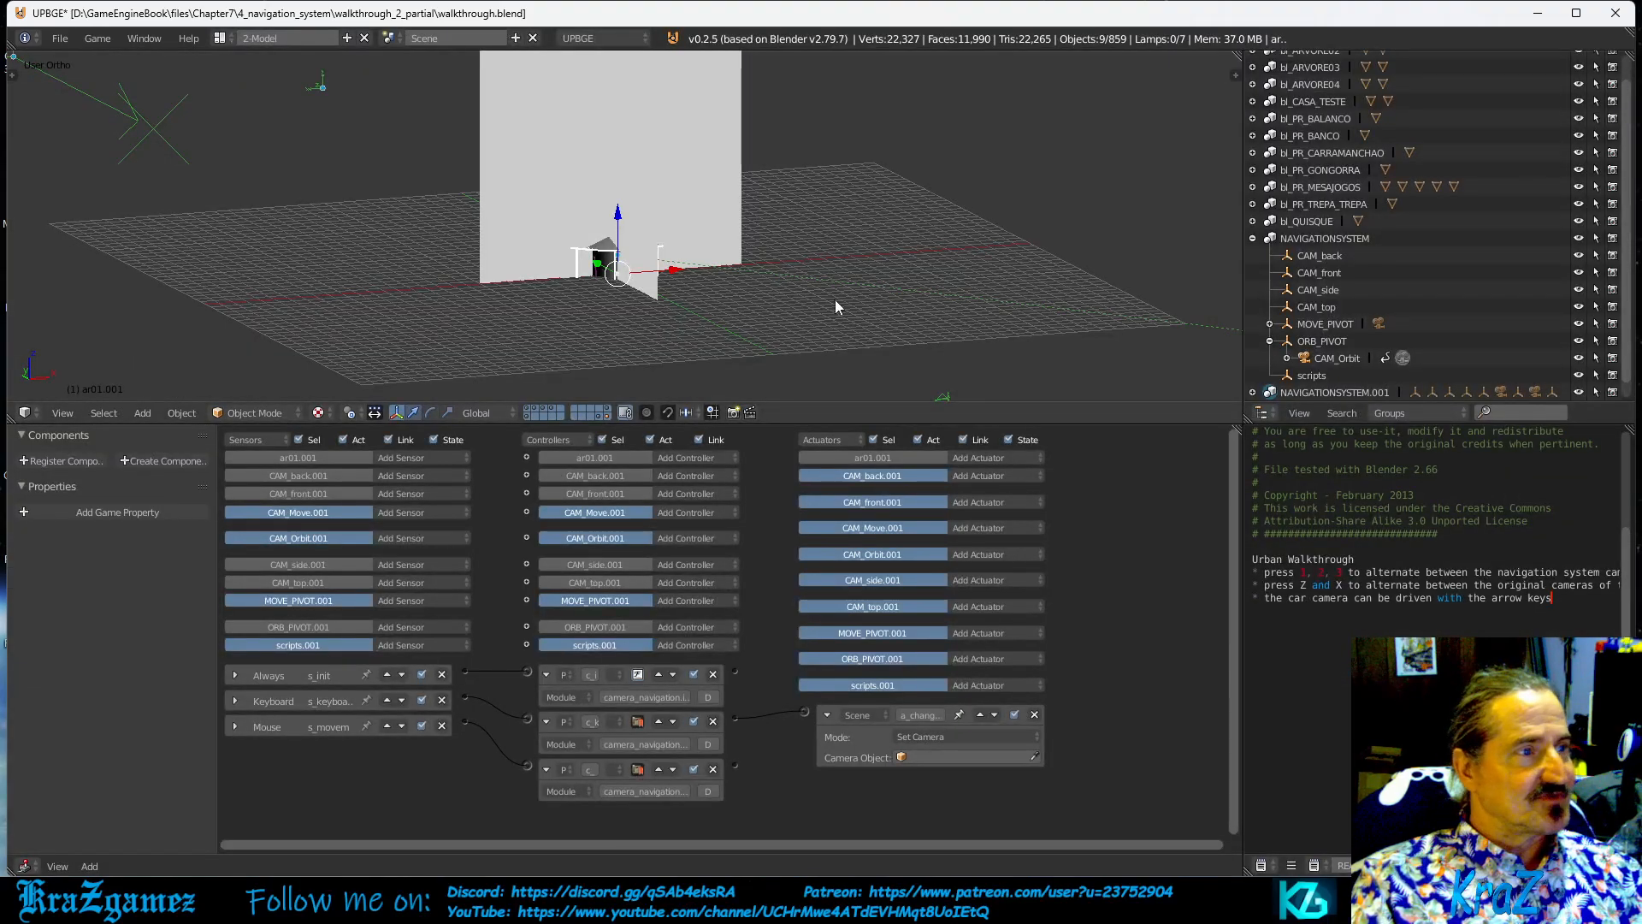
Select the CAM_Orbit camera under ORB_PIVOT in the original NAVIGATIONSYSTEM group and check its logic bricks.
scroll(869, 289, down, 3)
scroll(870, 298, up, 3)
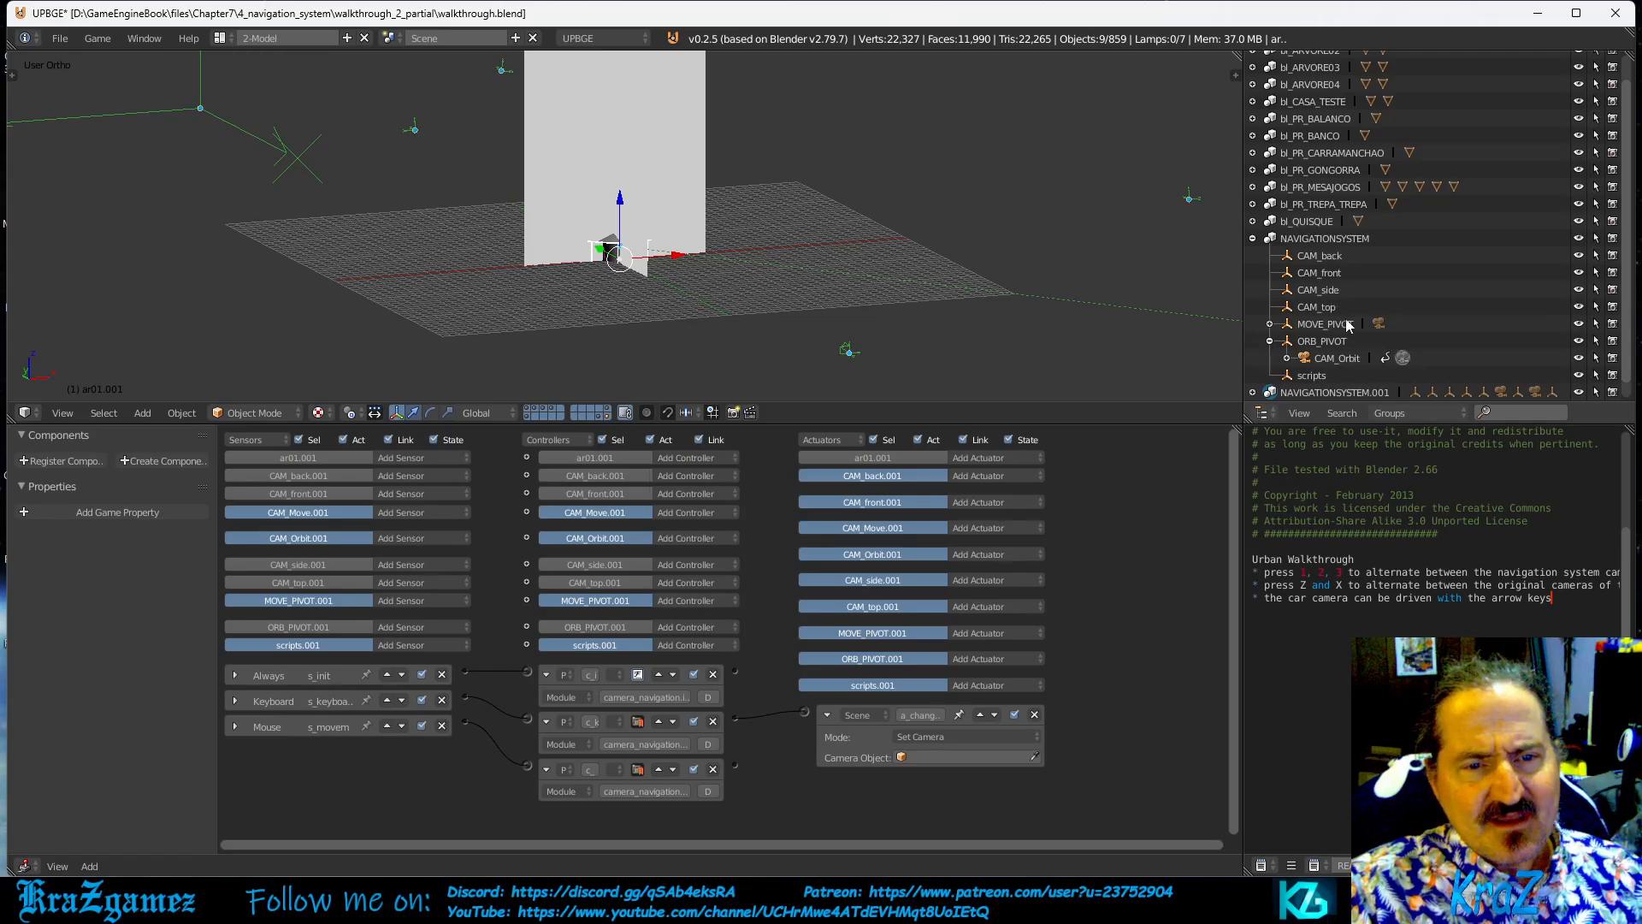
click(1337, 359)
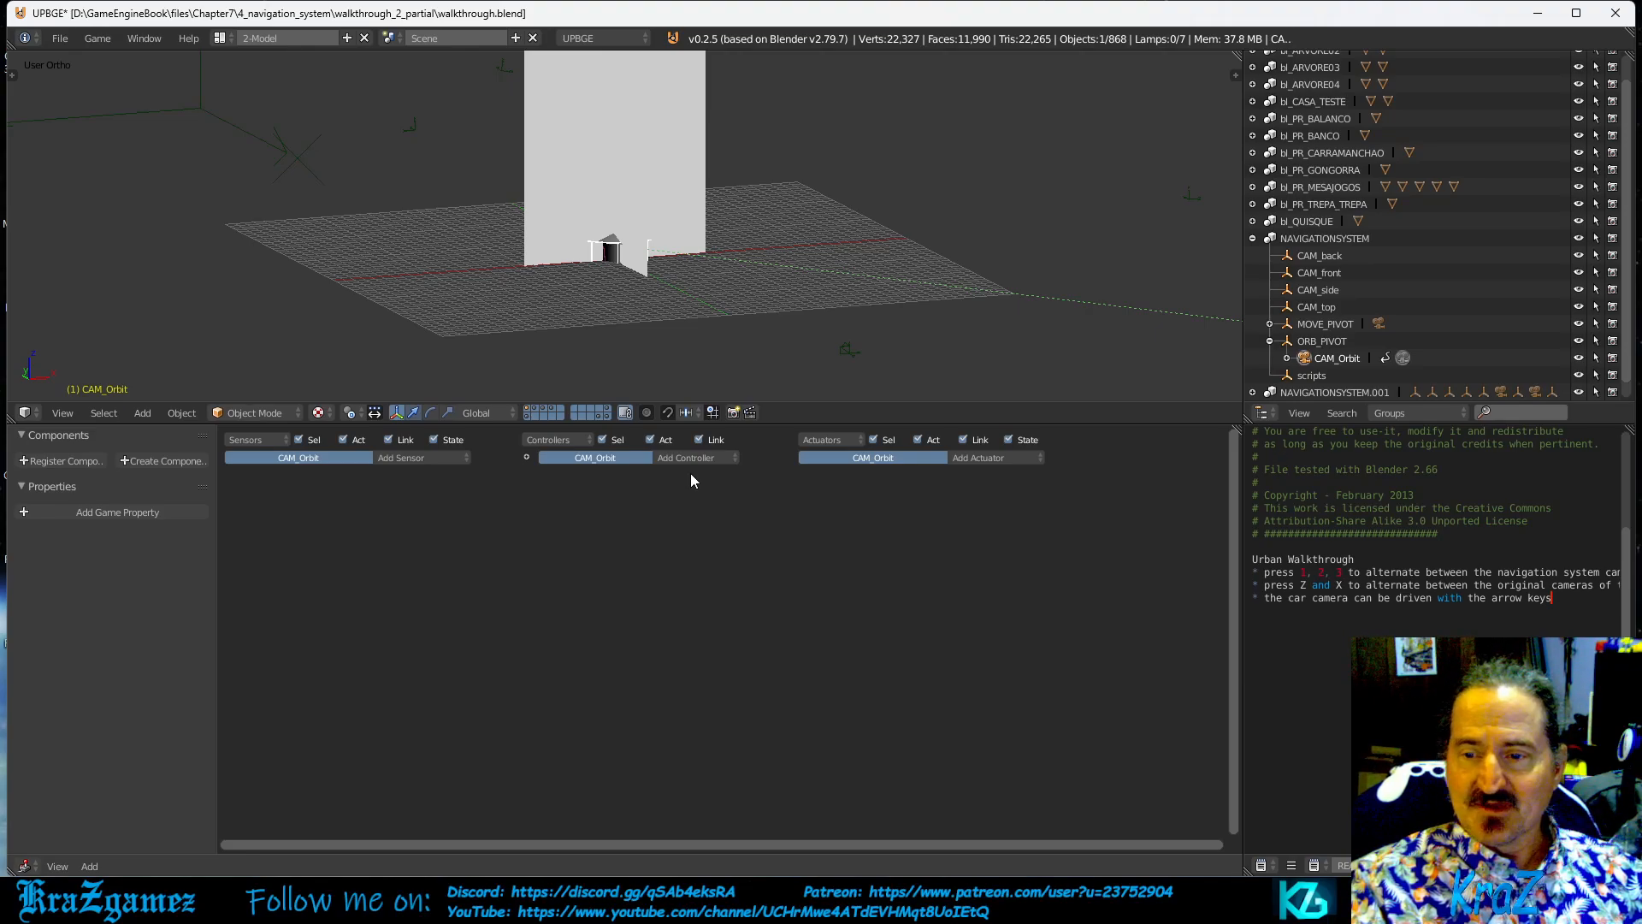
right_click(1336, 357)
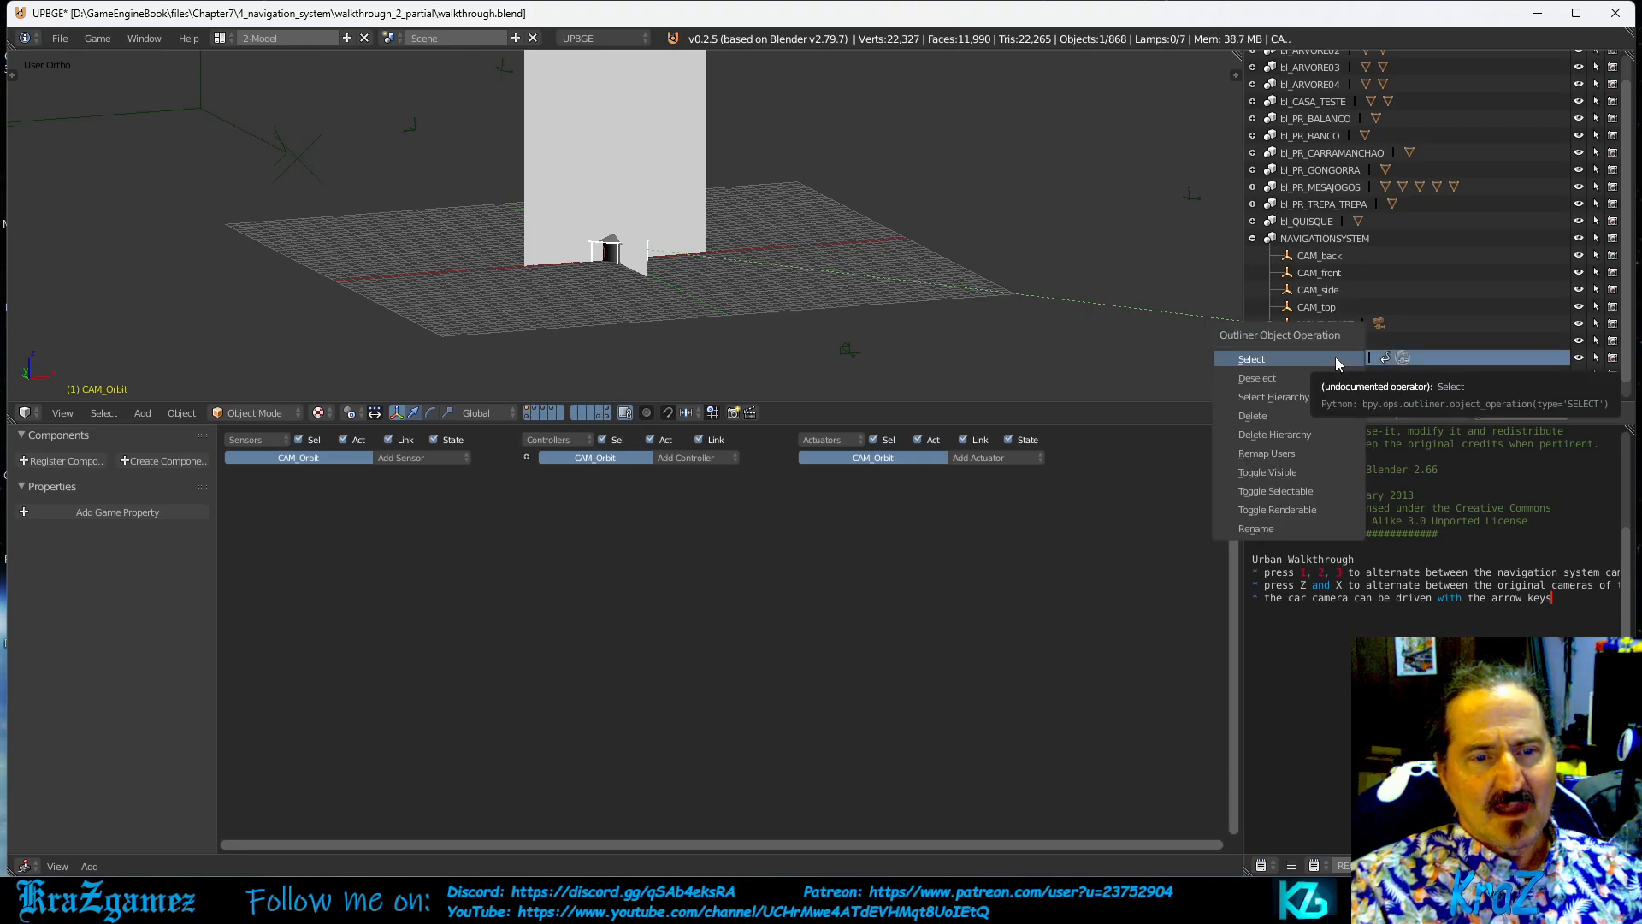
click(1336, 356)
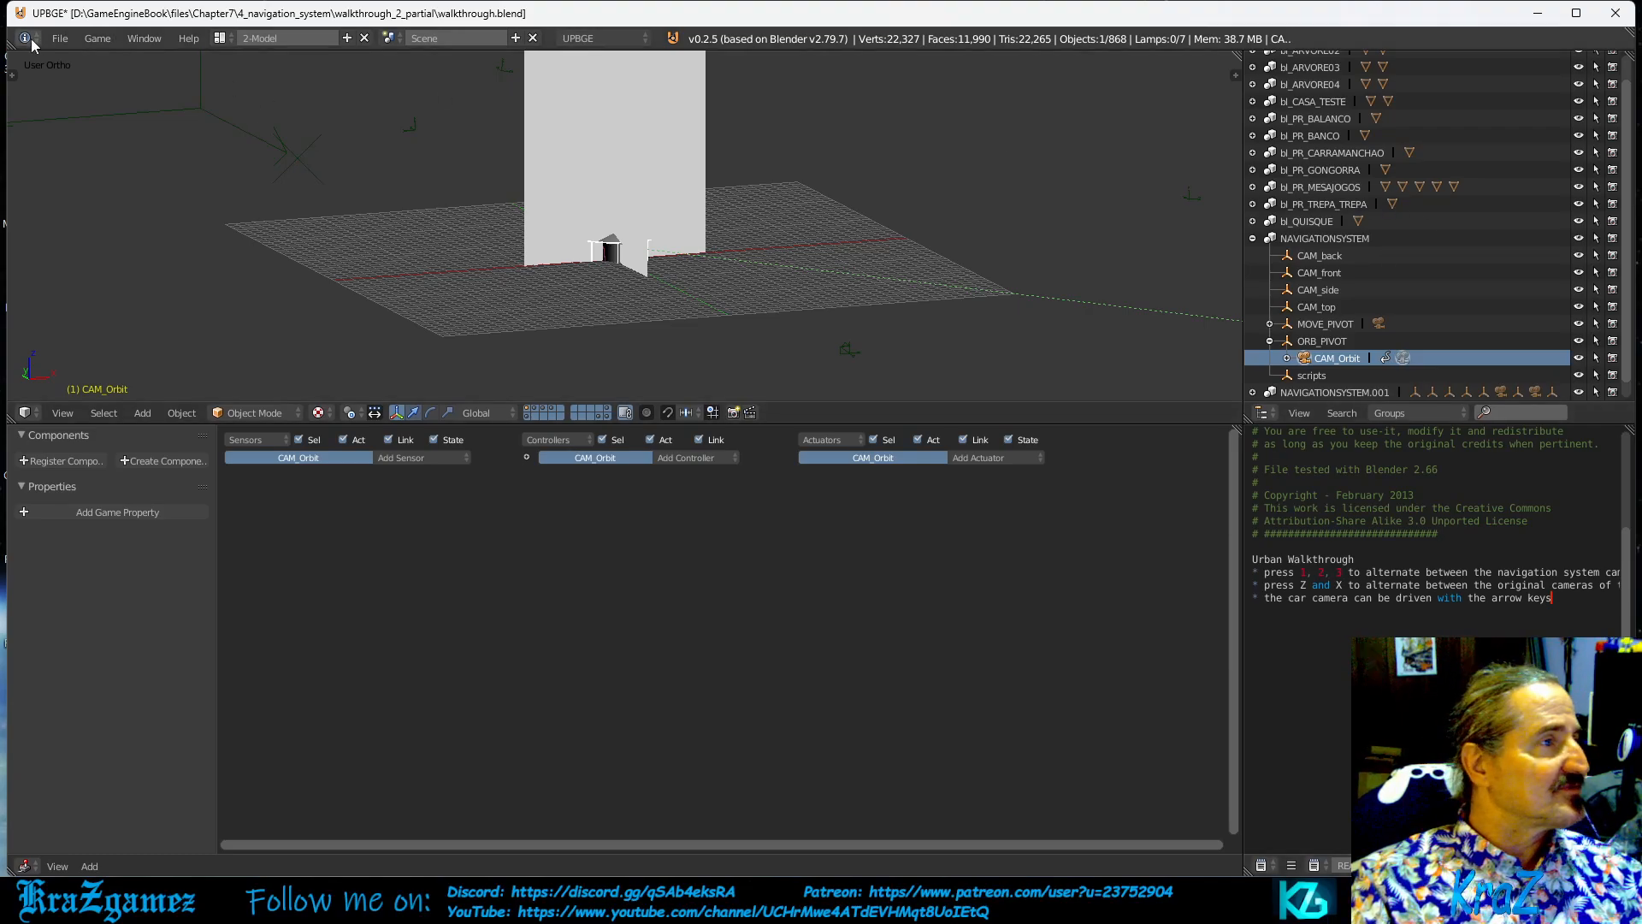
Reopen walkthrough.blend from the walkthrough_2_partial folder without saving the current changes.
click(60, 38)
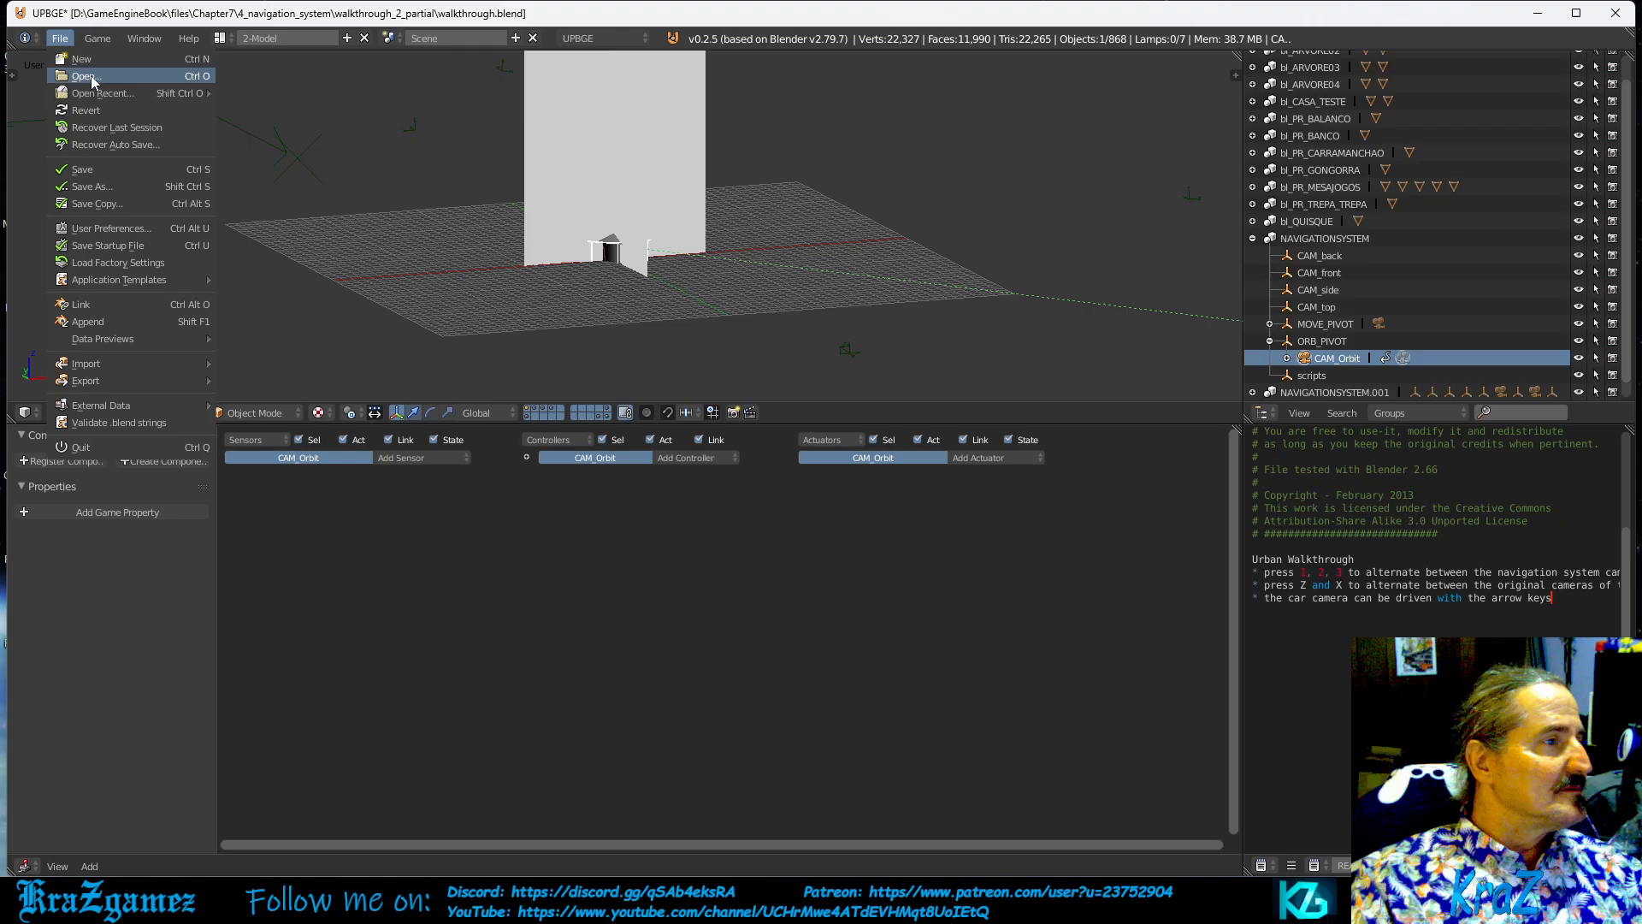
click(87, 76)
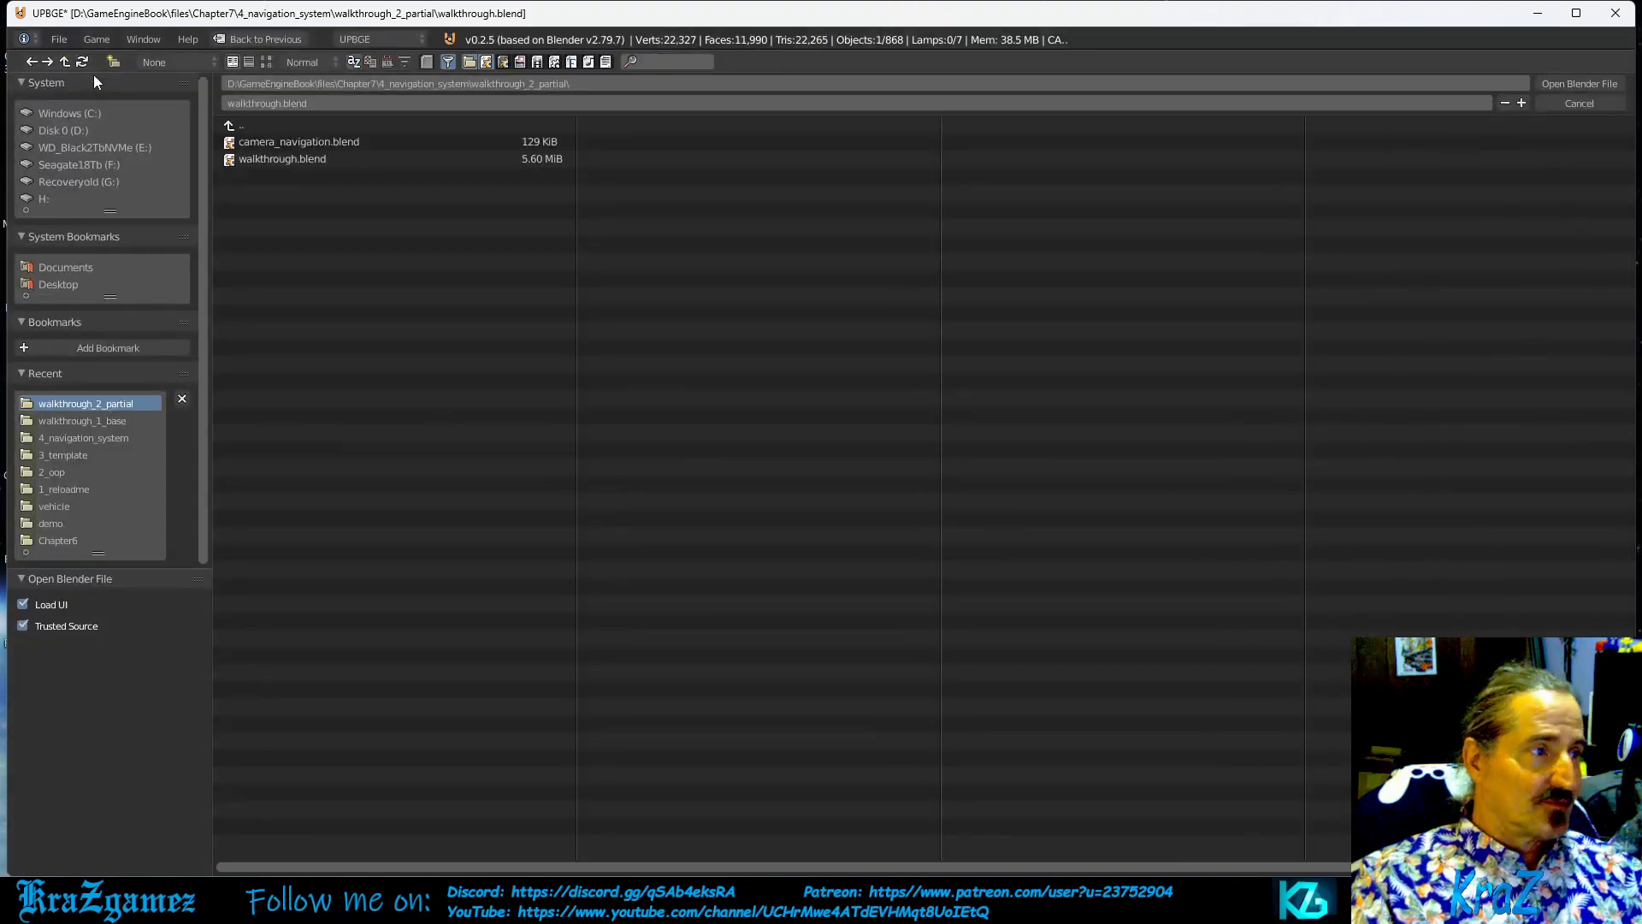
click(230, 127)
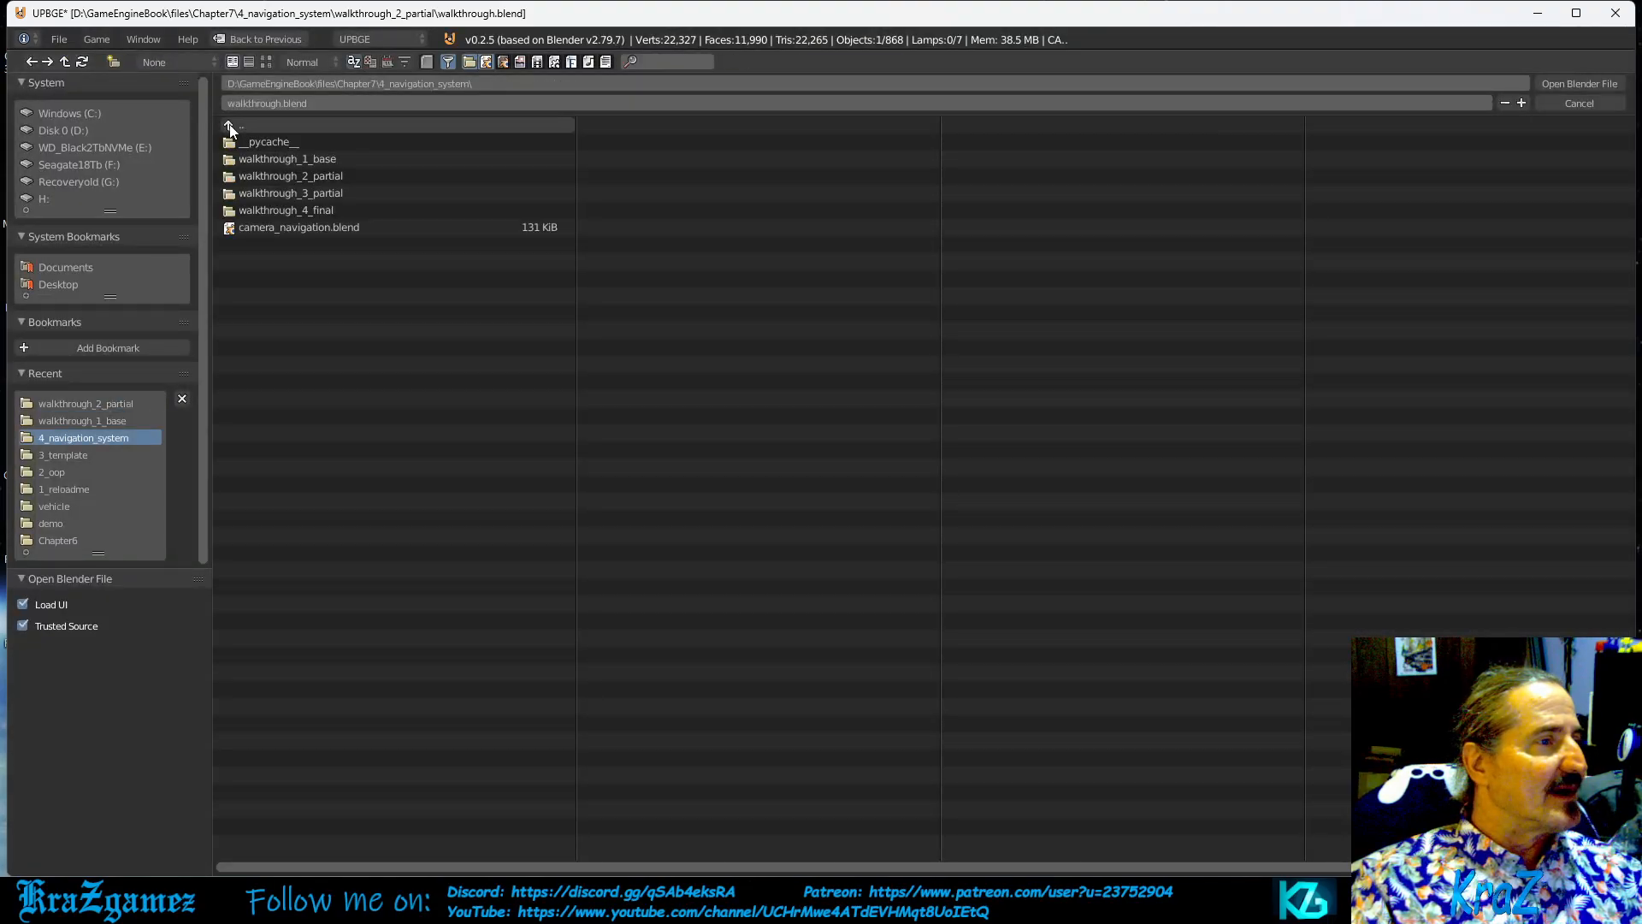
click(327, 177)
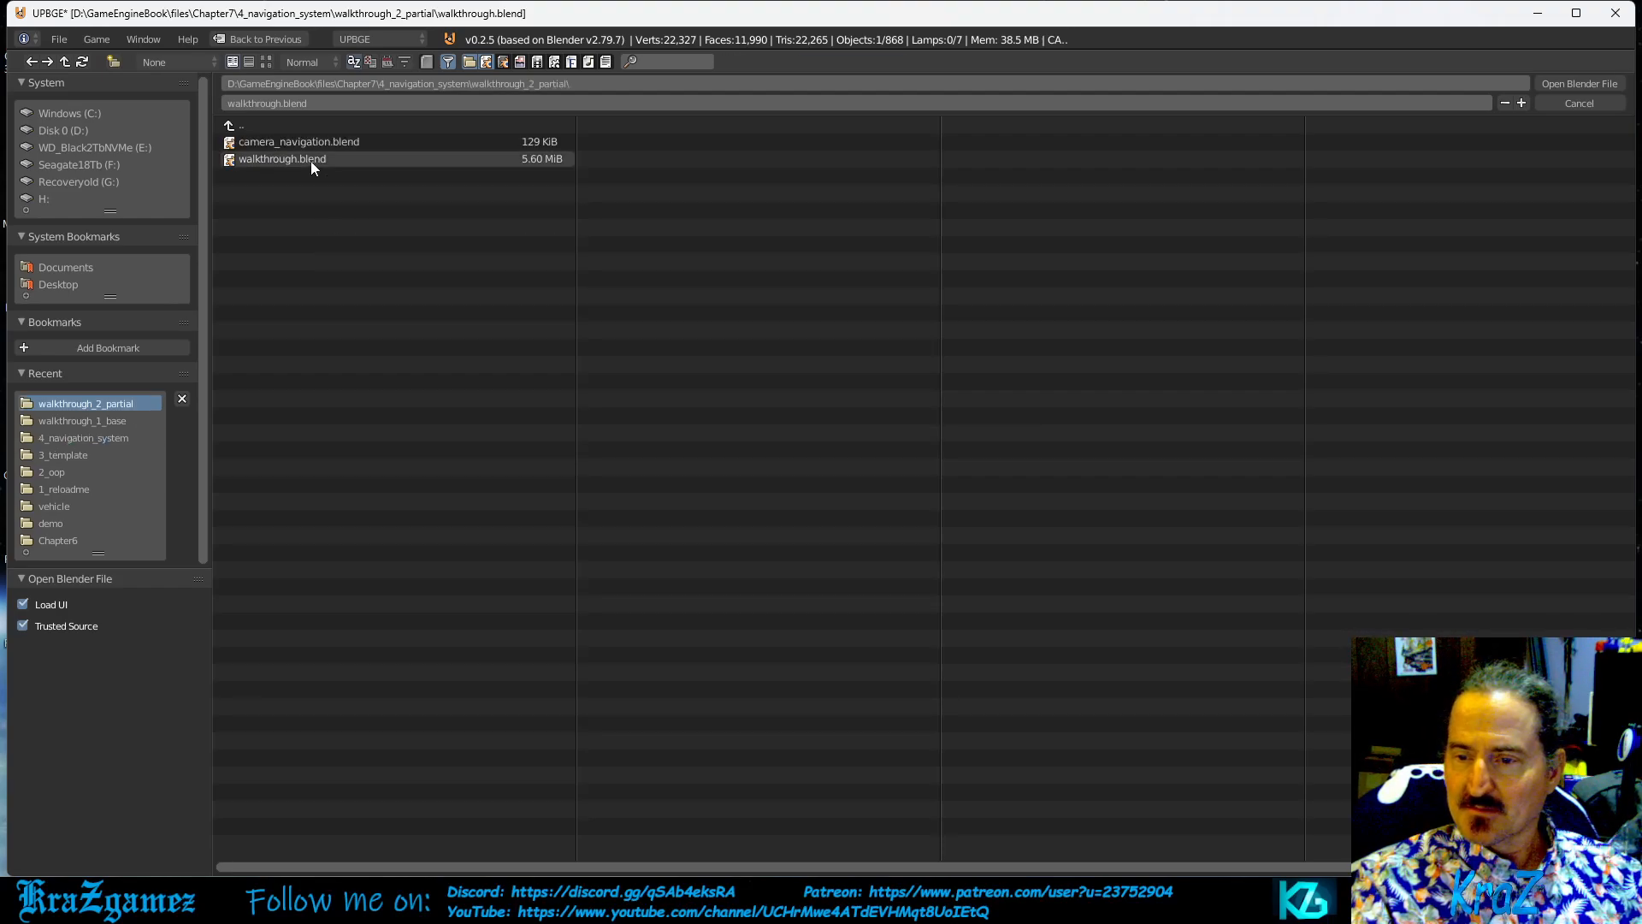
double_click(310, 161)
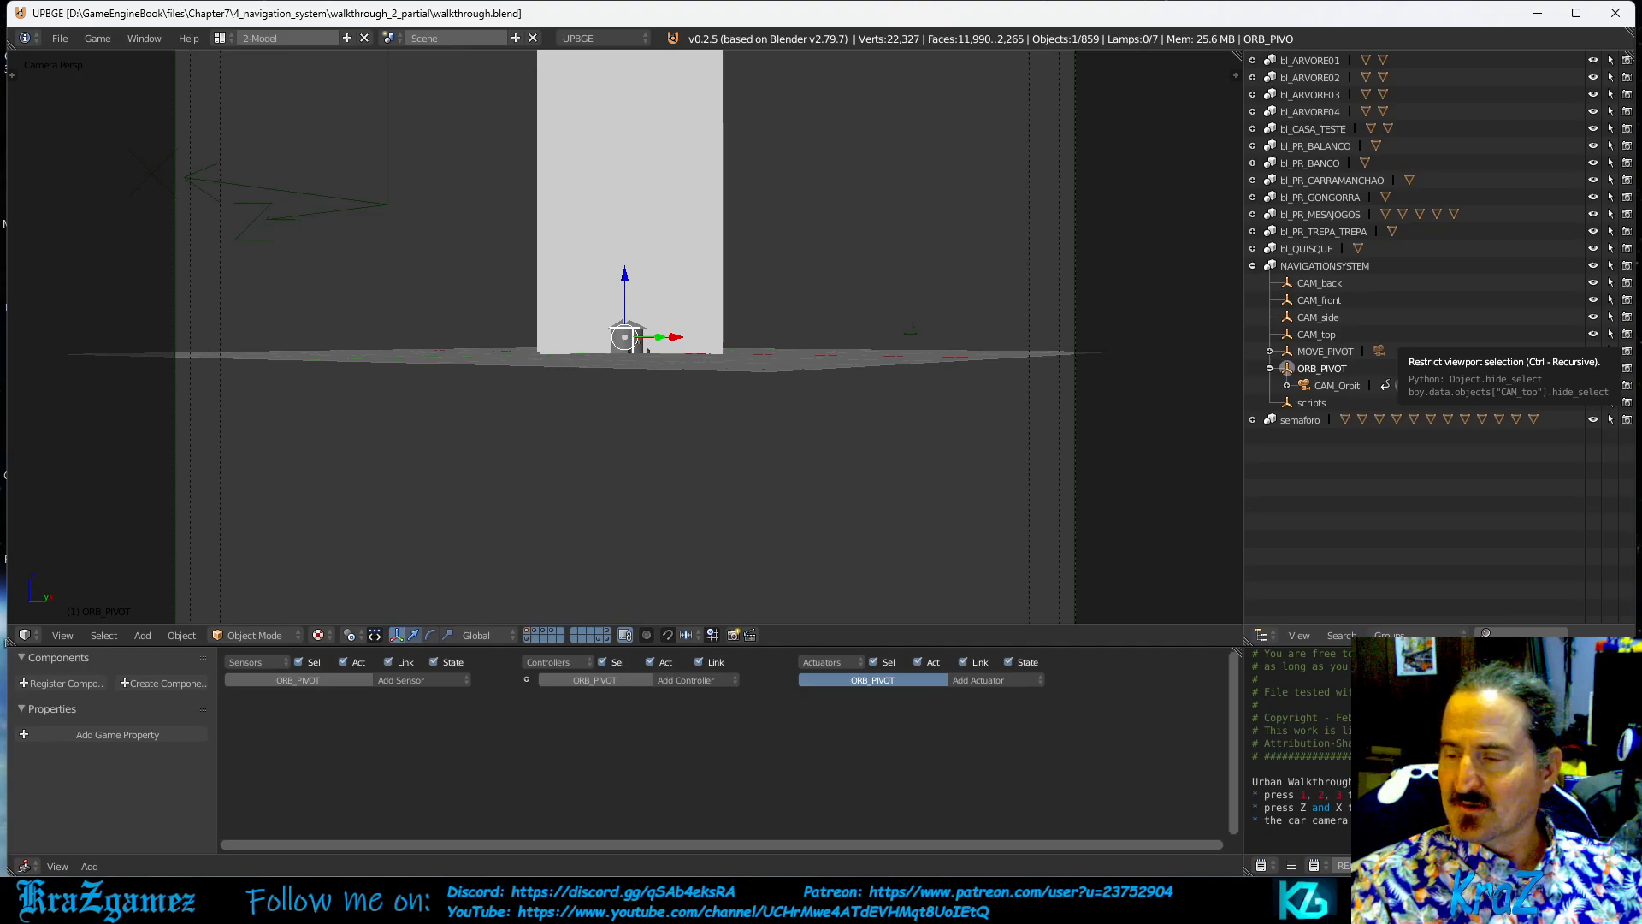
Run the game from an angled overview of the whole scene, outside the camera view, and end it.
middle_drag(600, 374, 724, 407)
scroll(733, 407, down, 6)
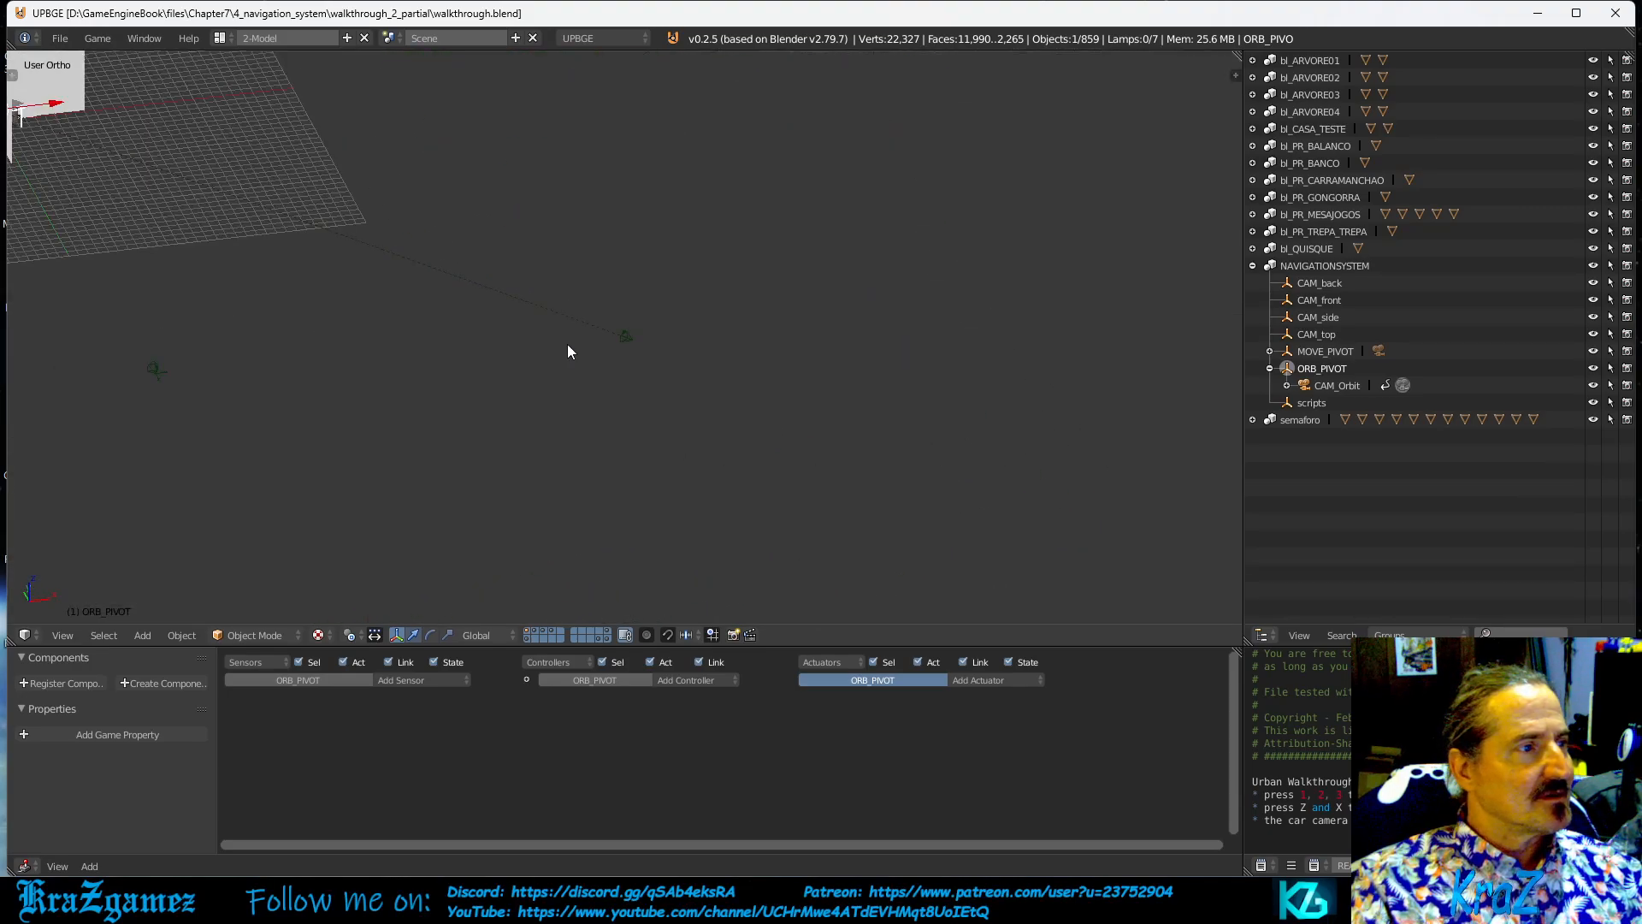
middle_drag(578, 347, 1225, 504)
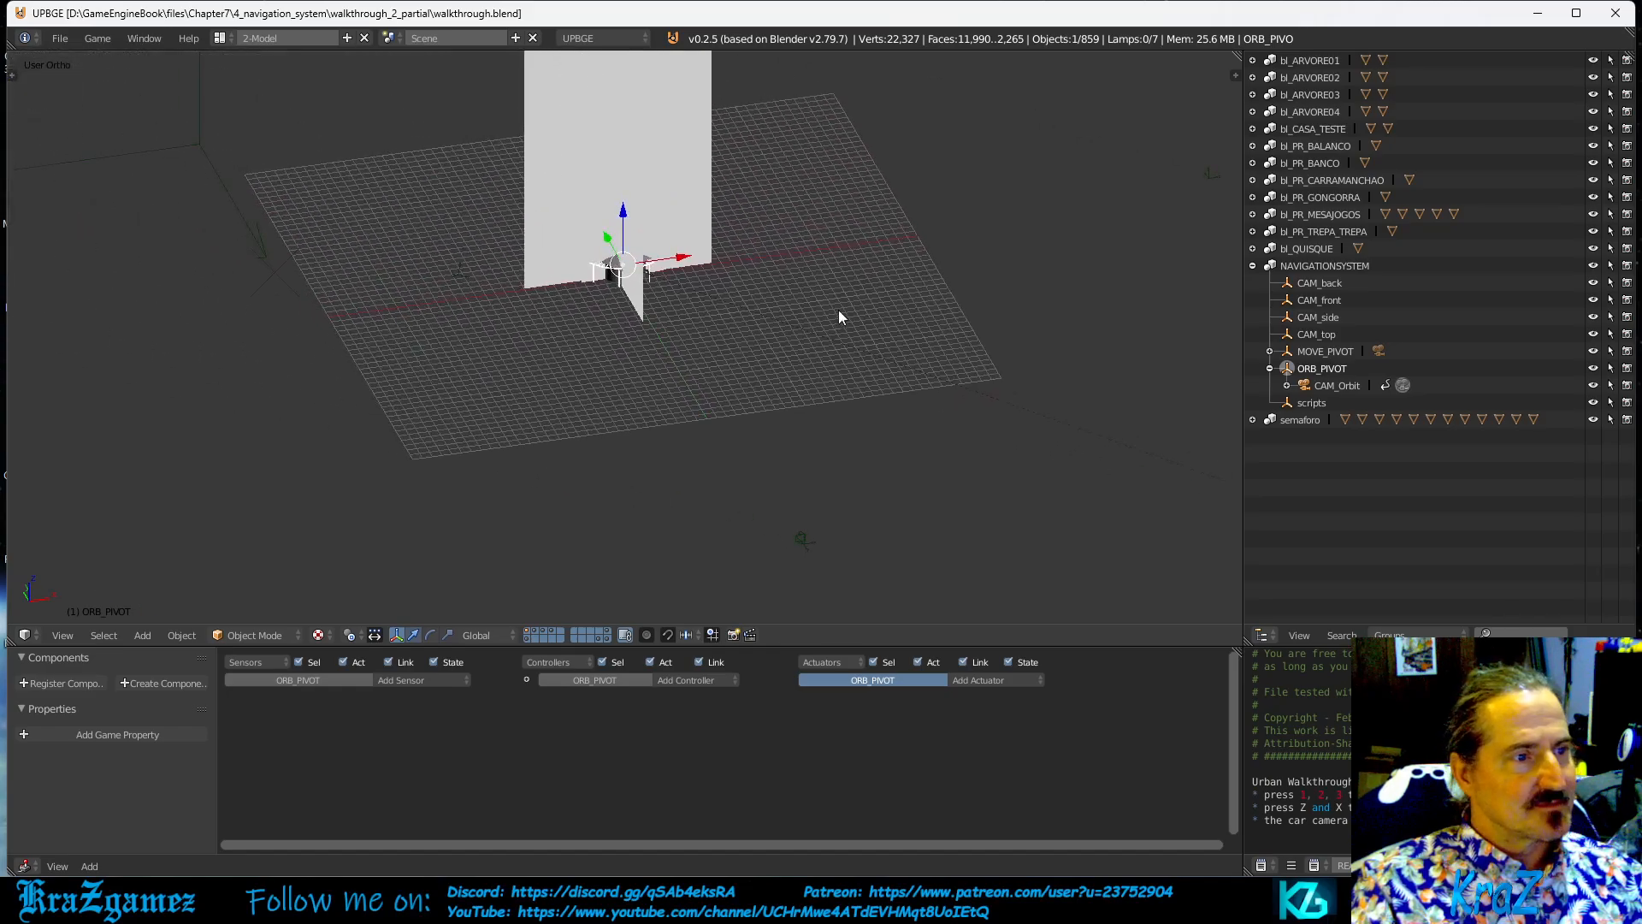
shift+middle_drag(838, 310, 768, 376)
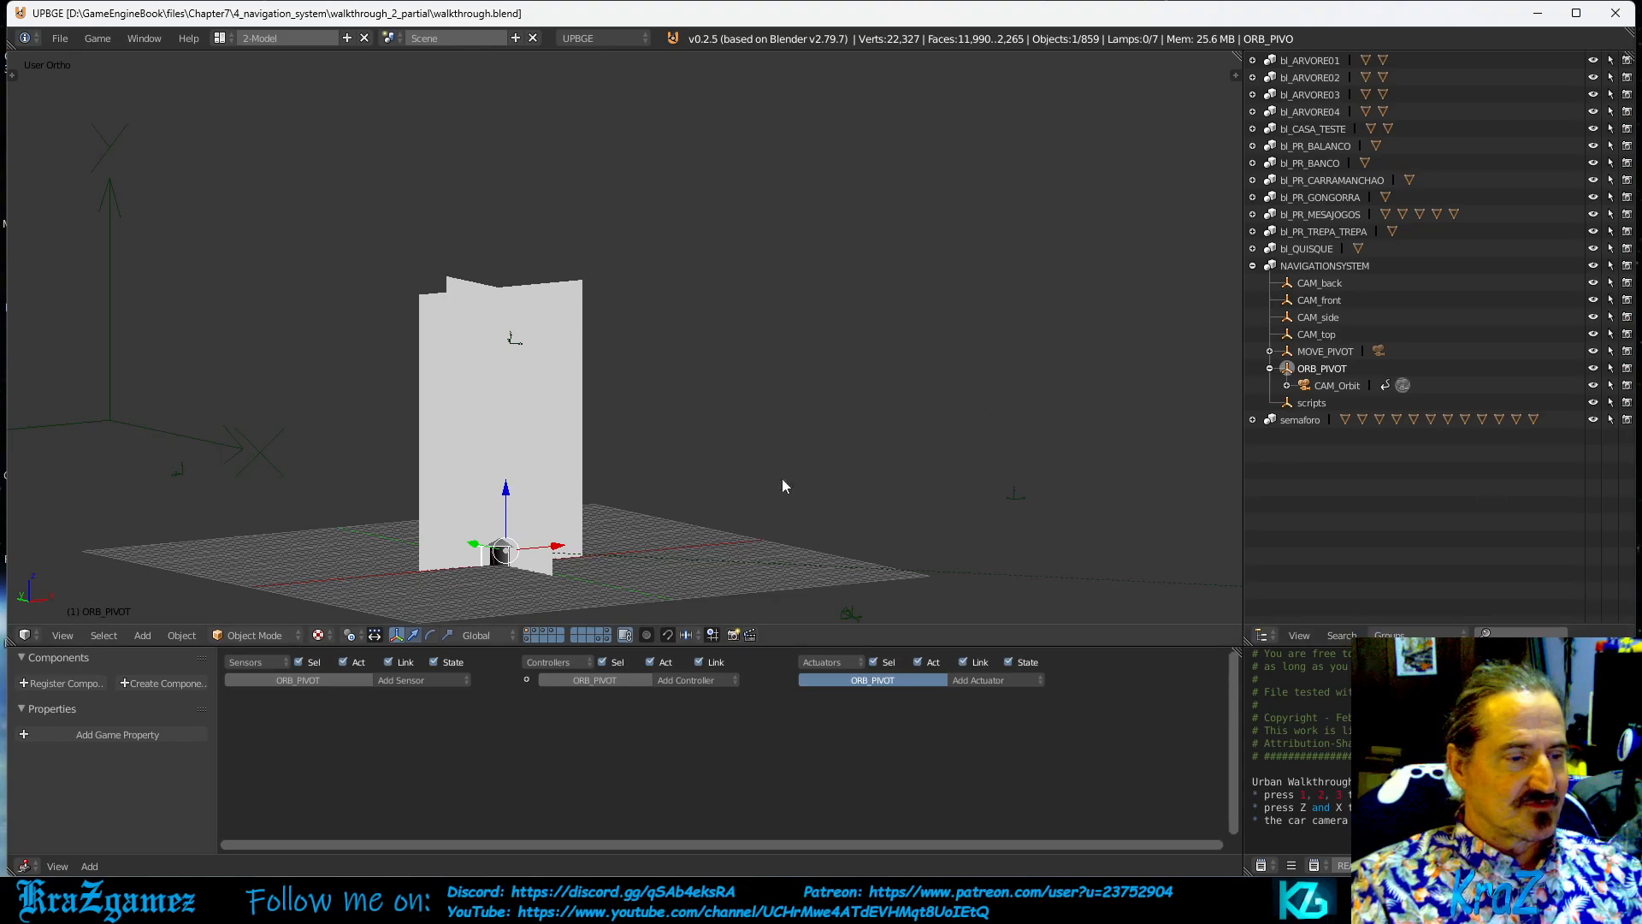
key(p)
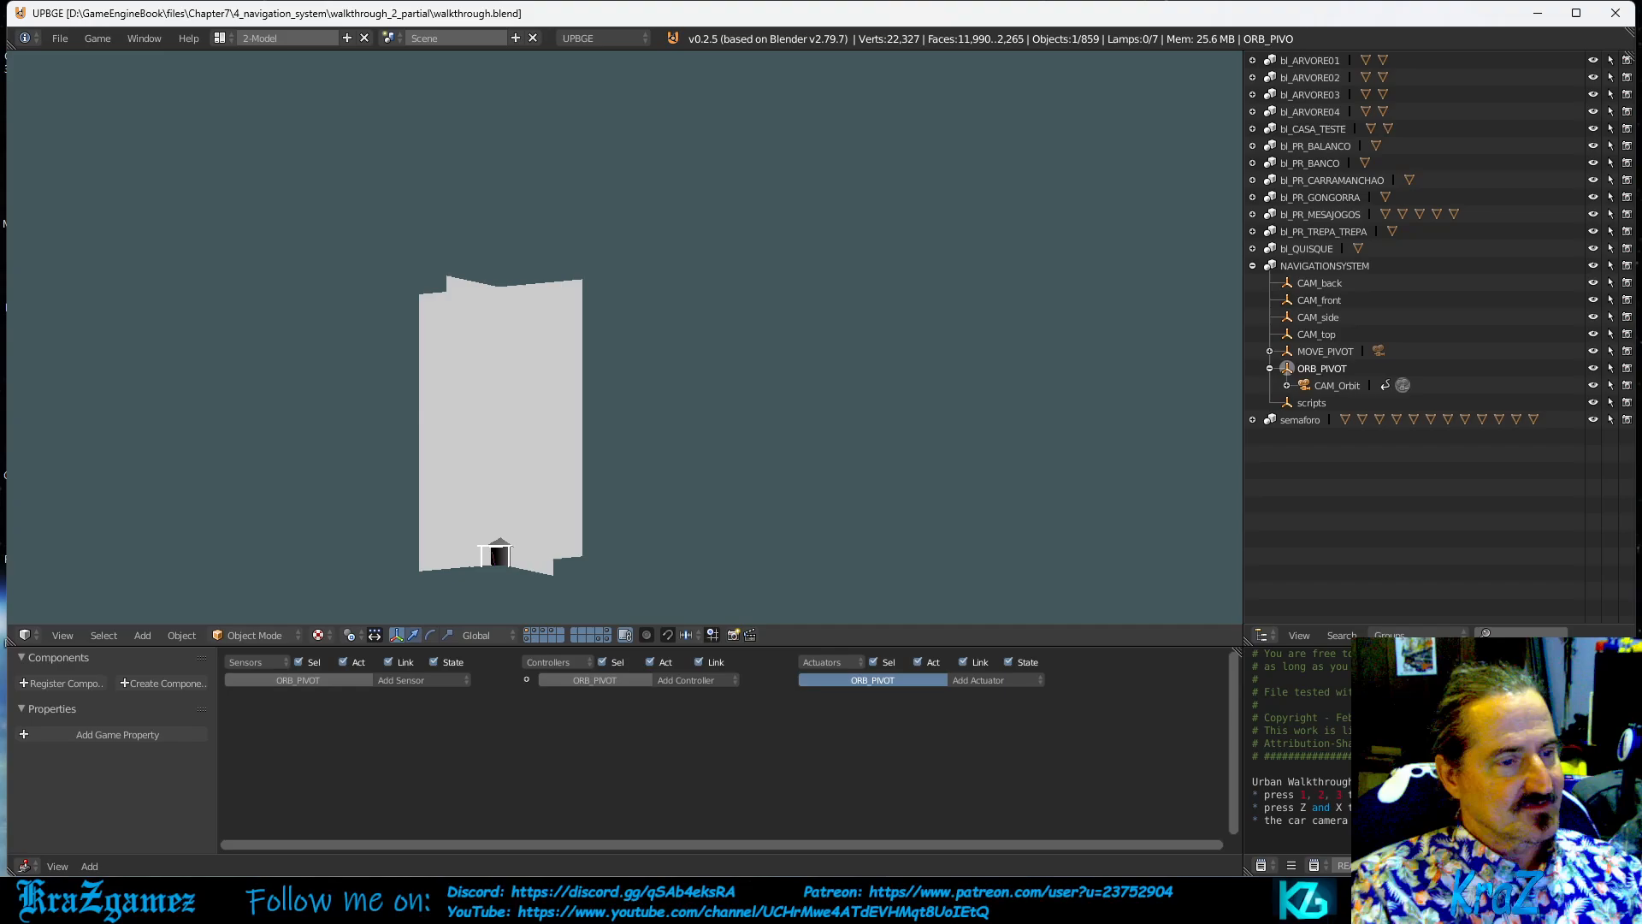
key(Escape)
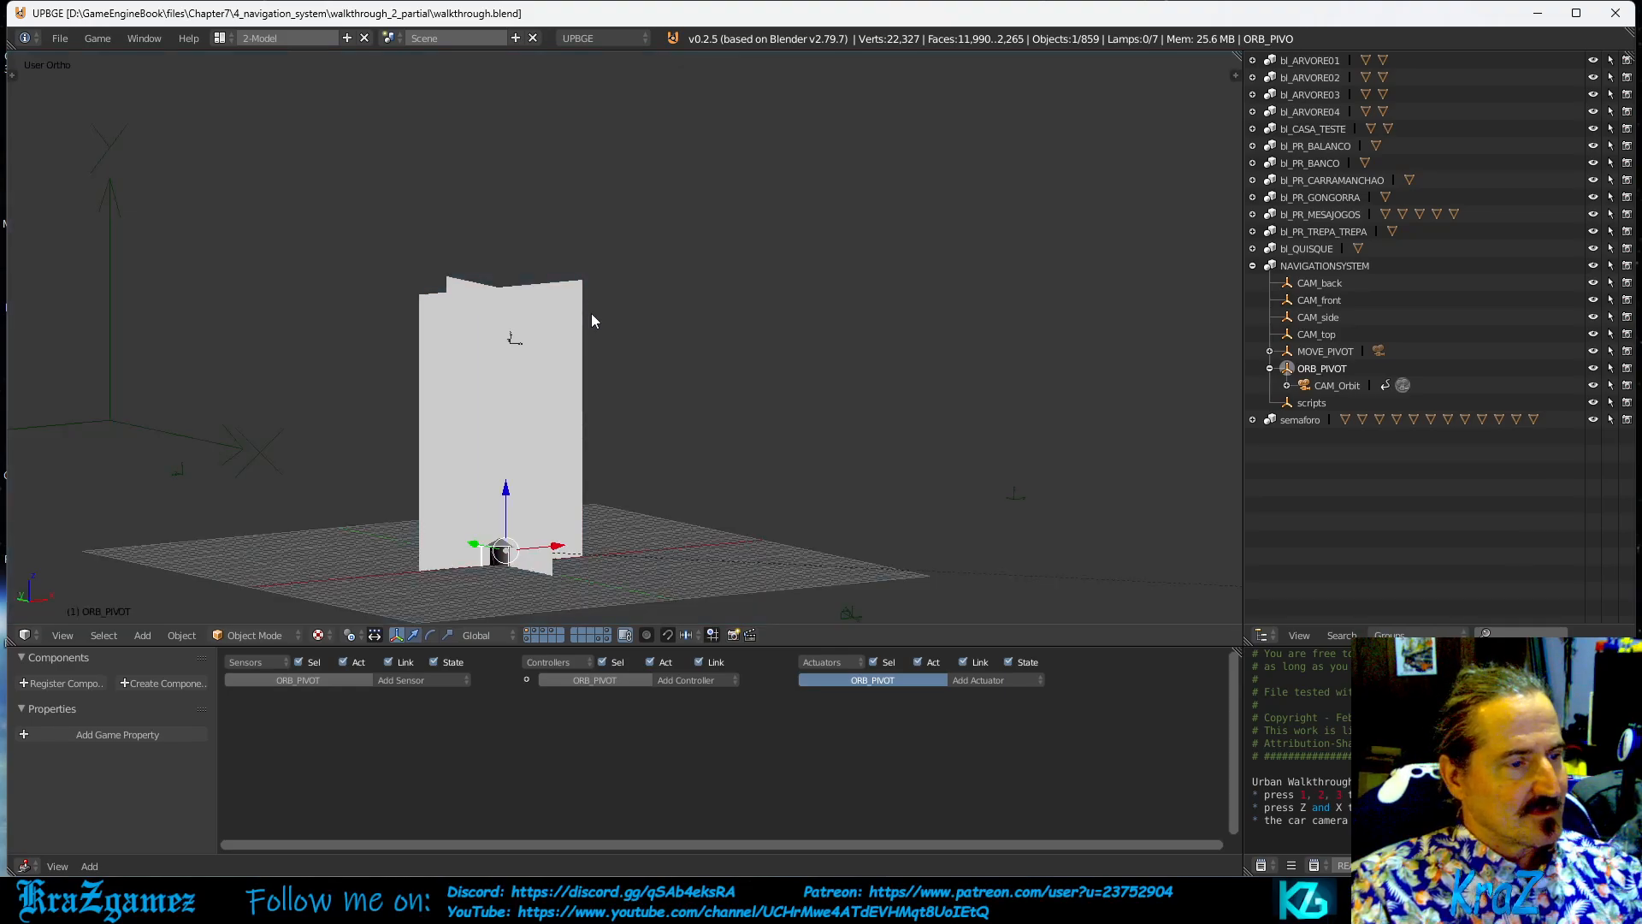
Switch to the camera view, run the game to test the navigation system, and end it.
key(KP_0)
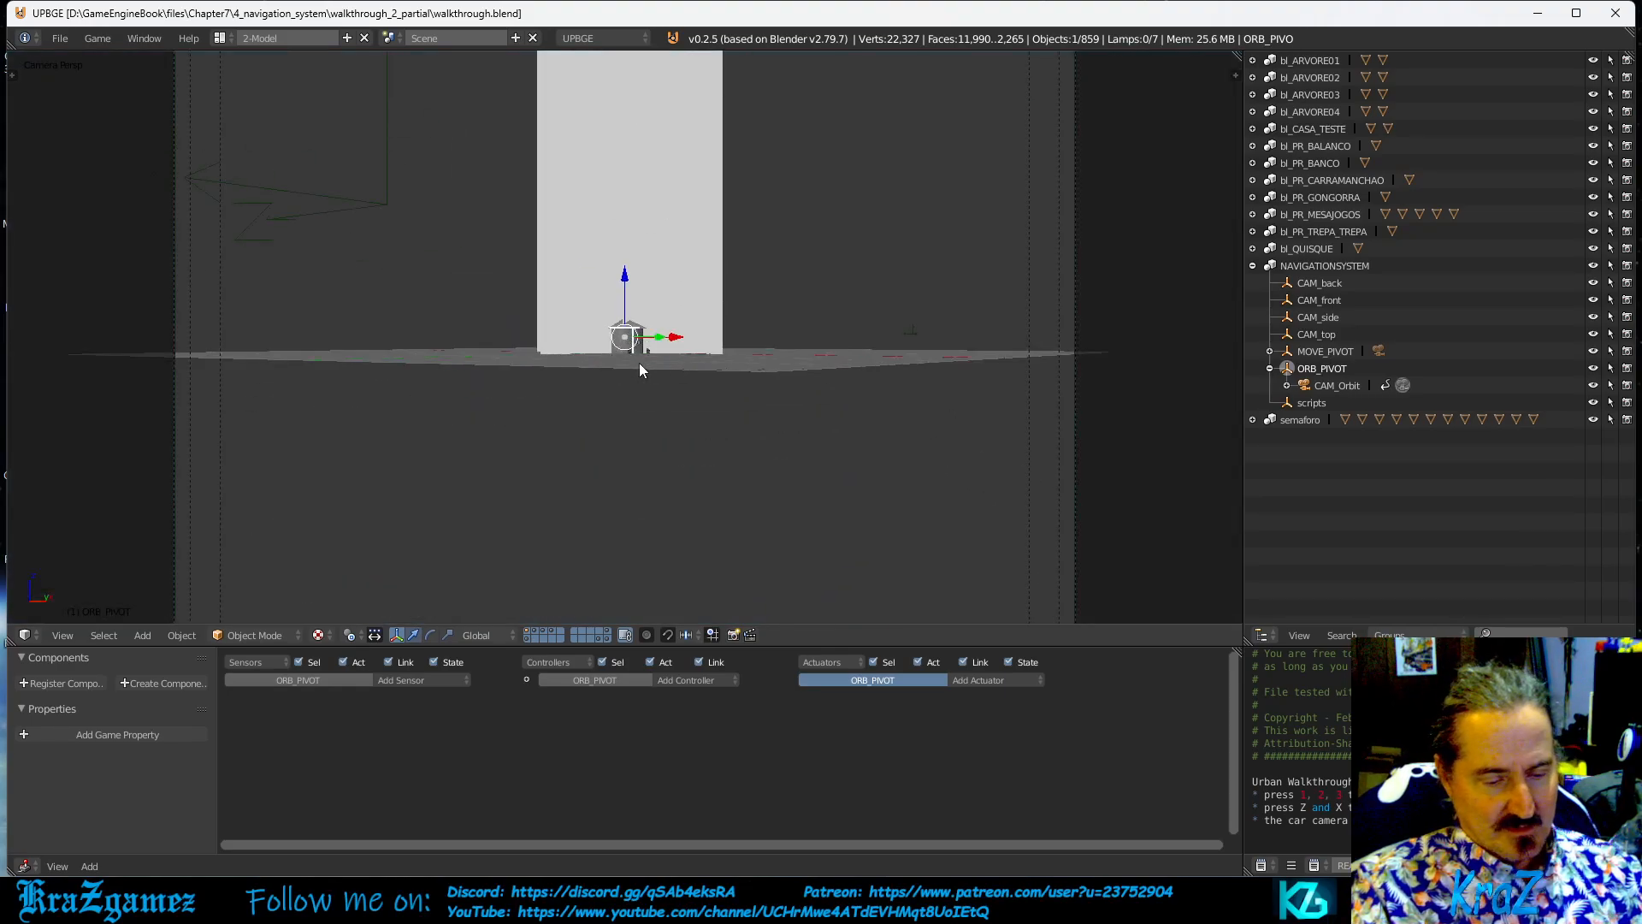
key(p)
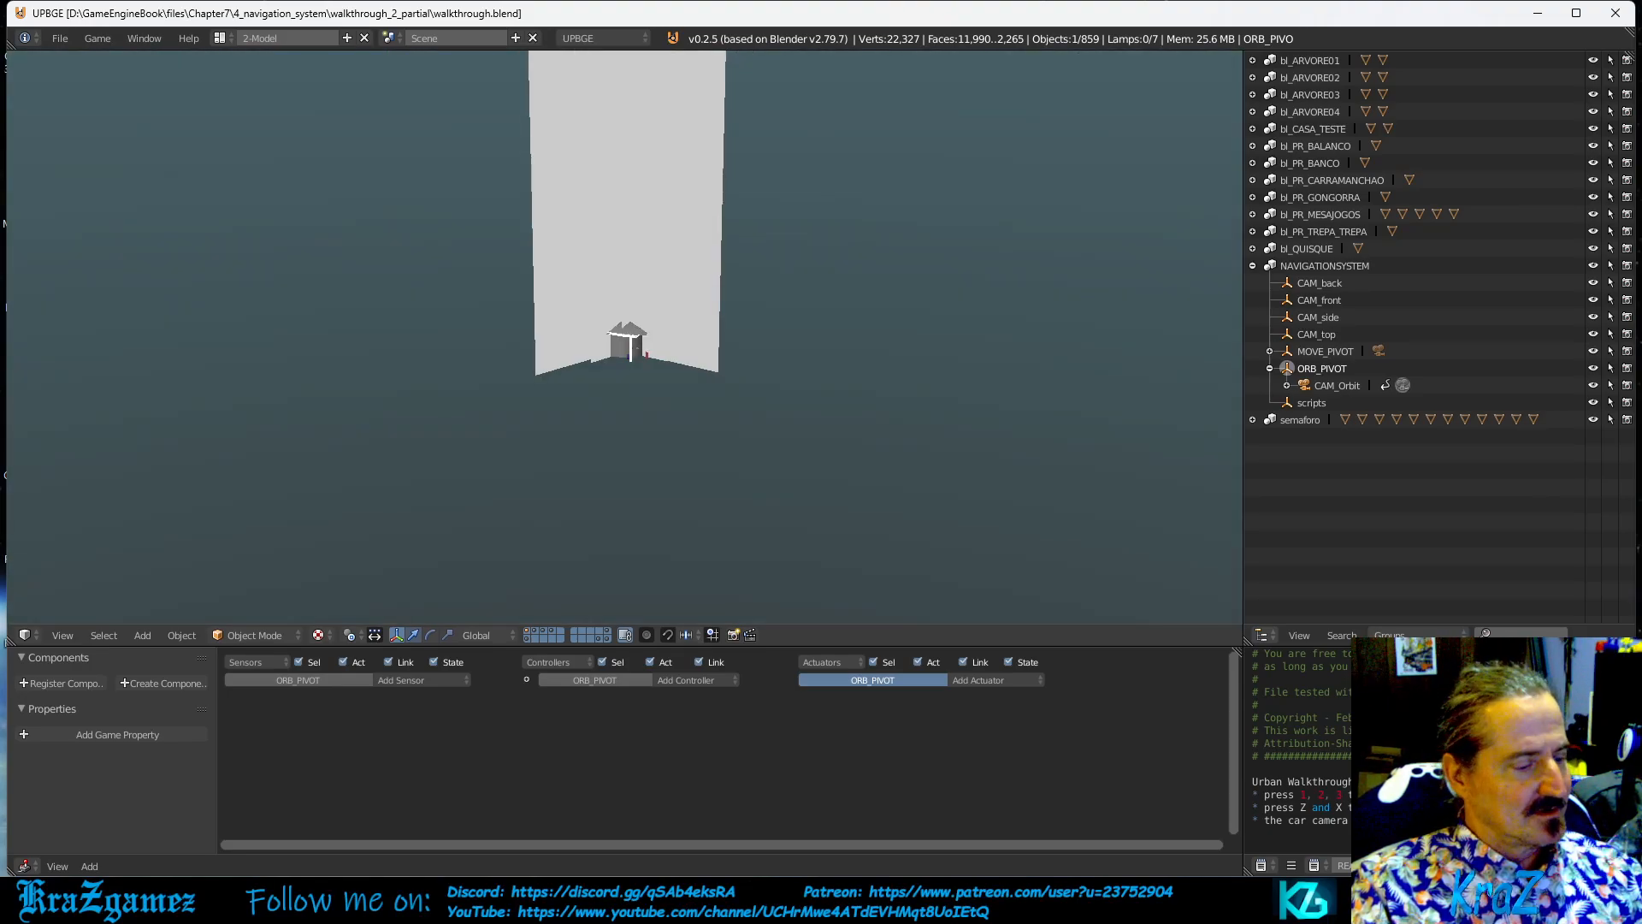
key(Escape)
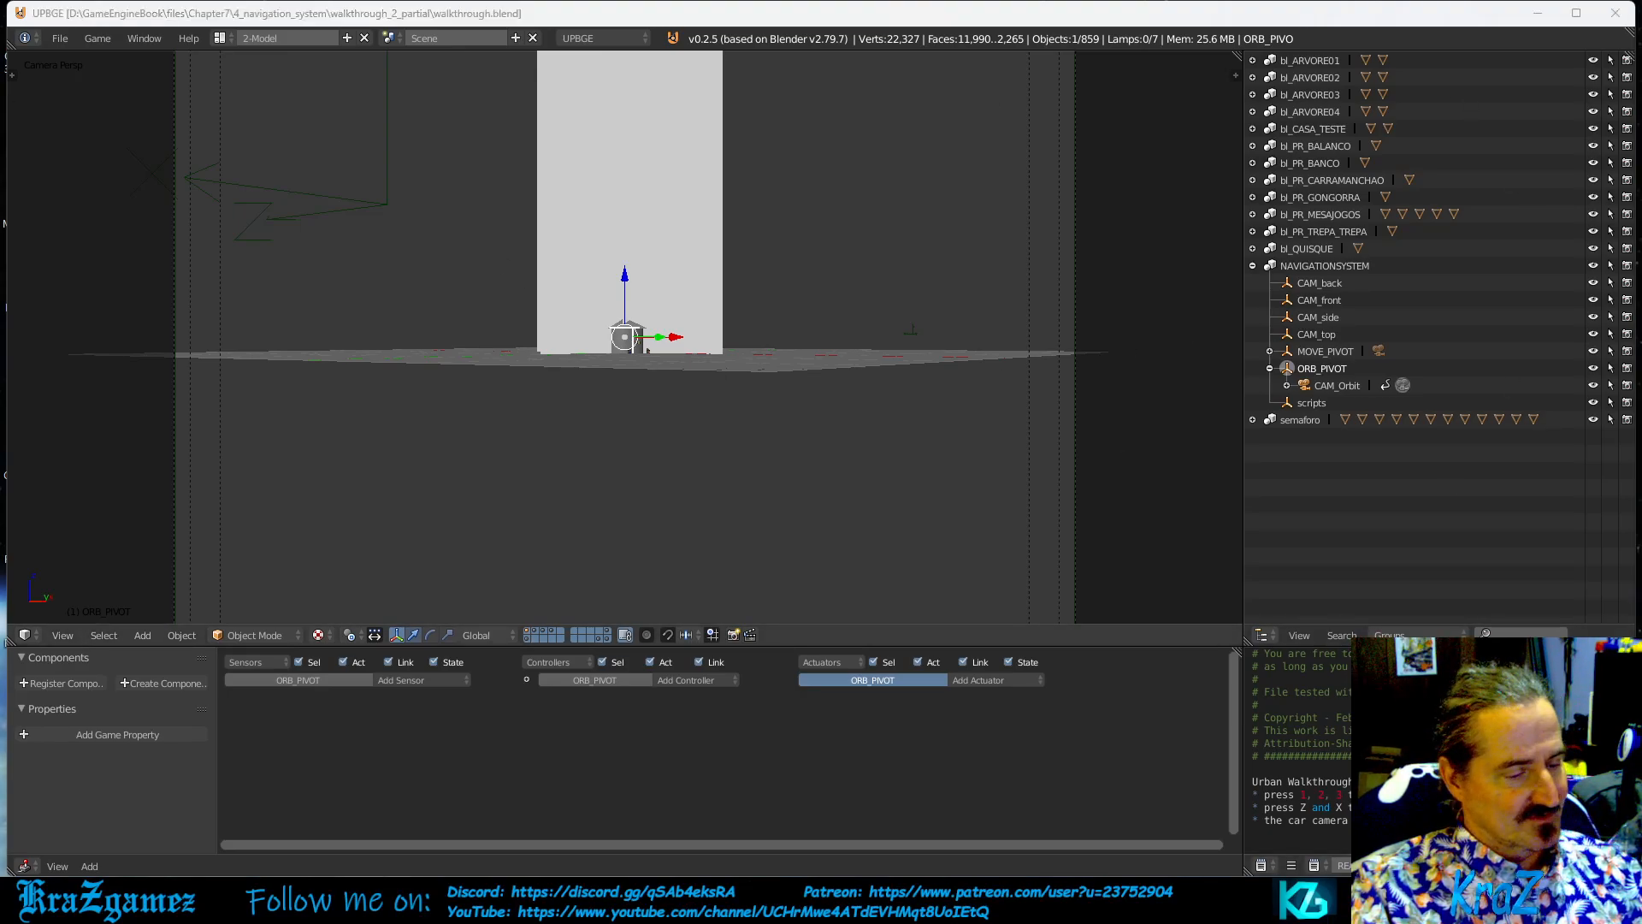
Read the Figure 7.13 and Adjustments in Loco passage in the book PDF, and return to UPBGE to compare the camera view.
key(alt+Tab)
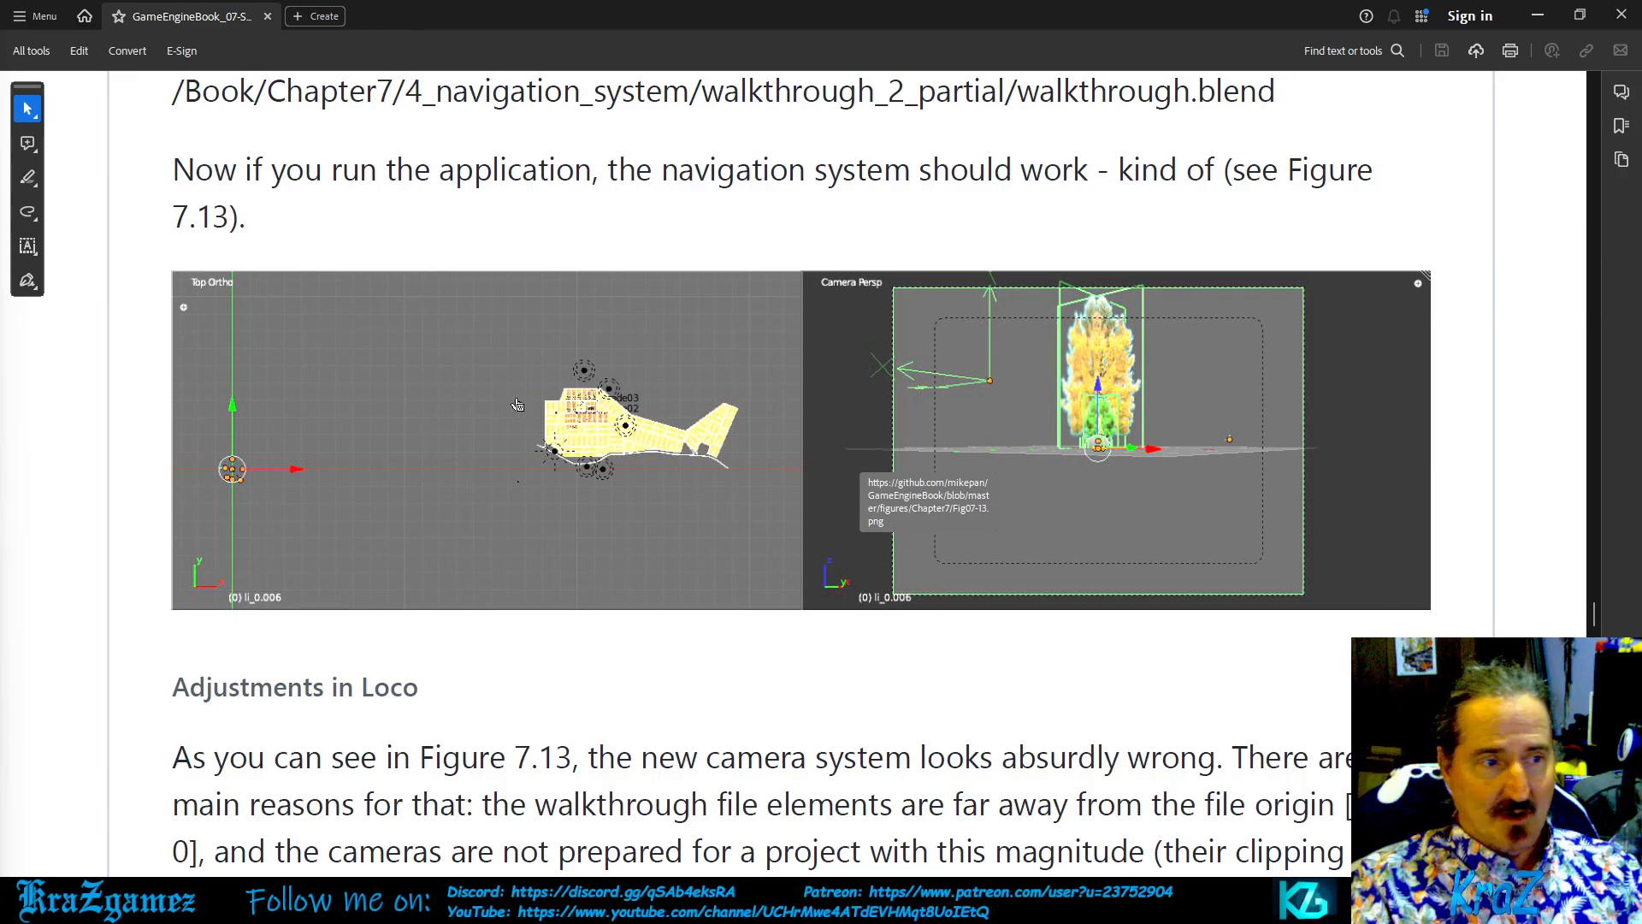
key(alt+Tab)
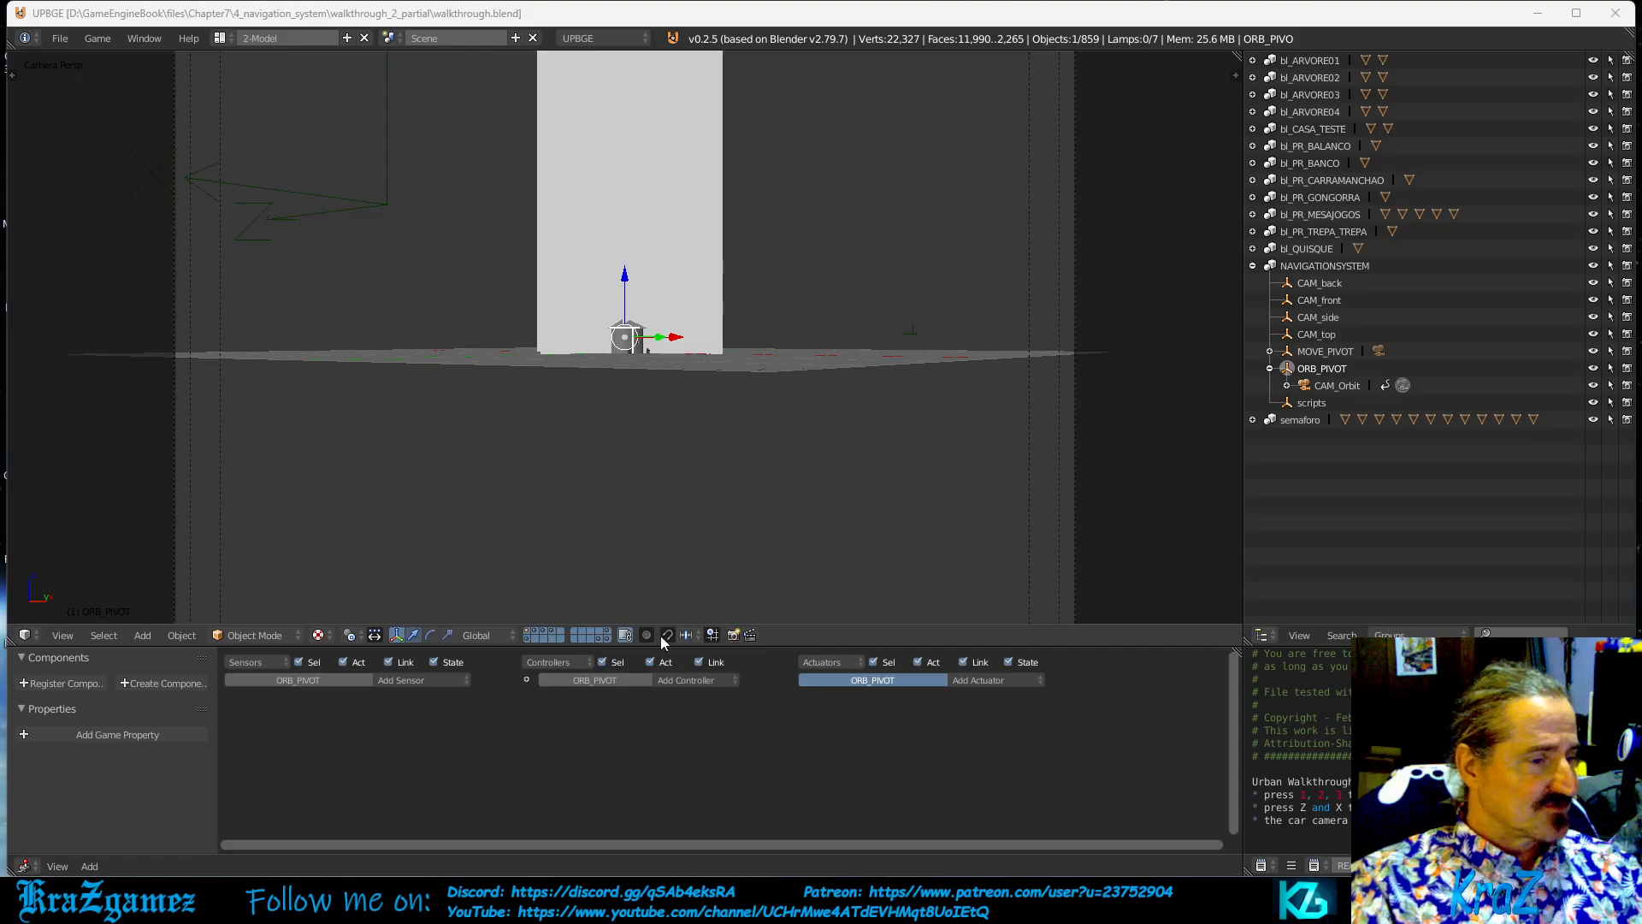
scroll(679, 161, down, 4)
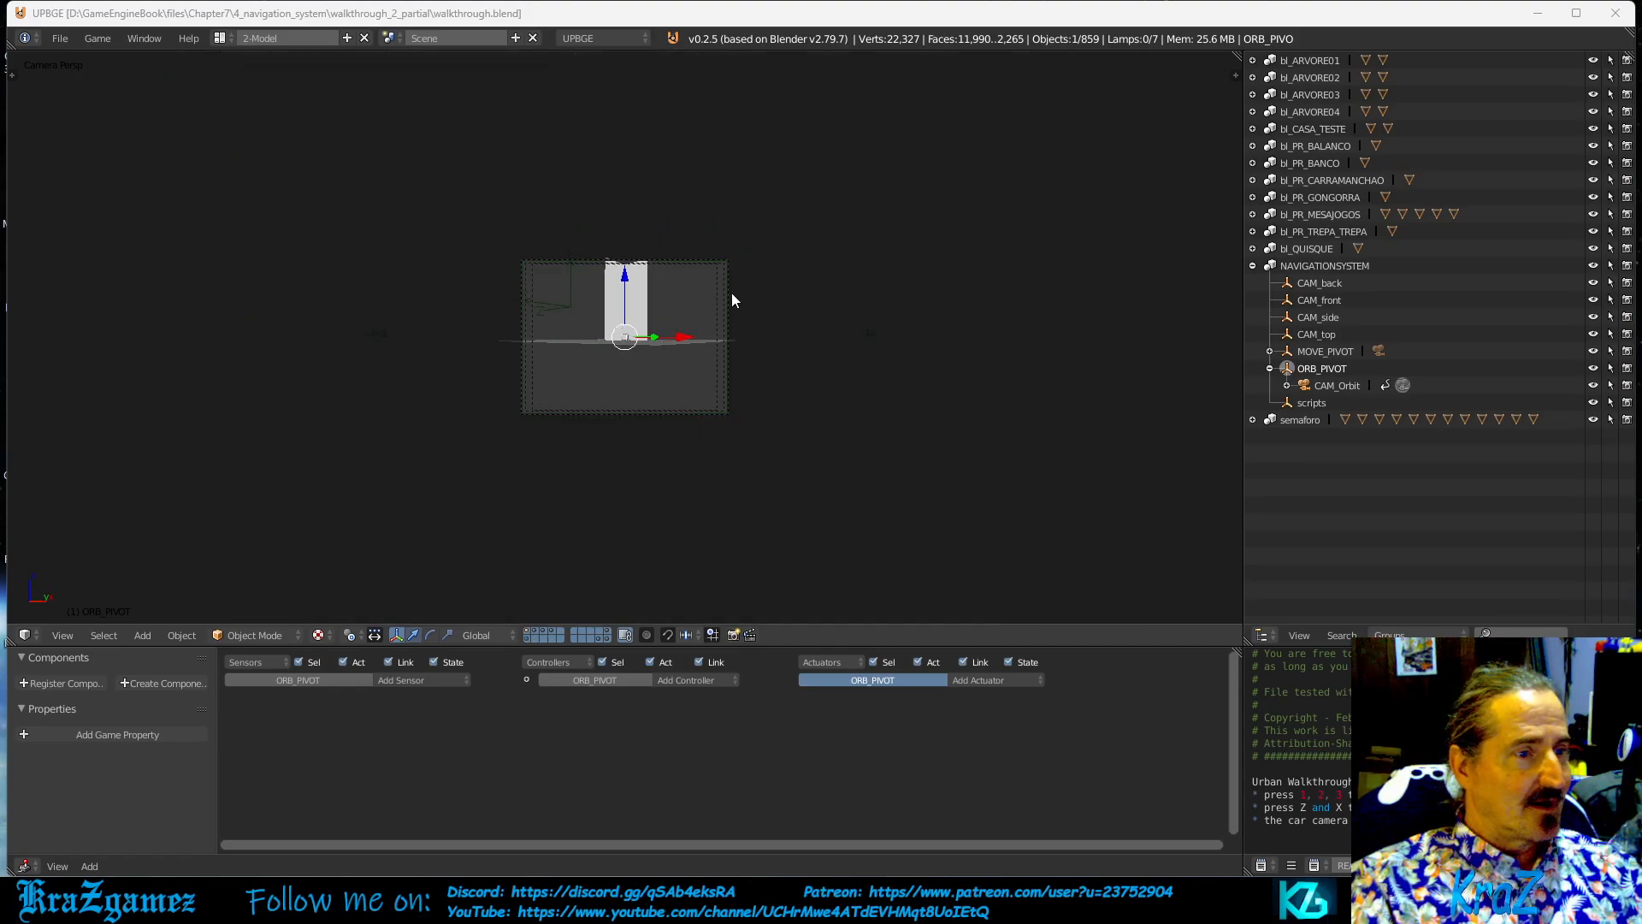
Inspect the scene around ORB_PIVOT outside the camera view, return to the camera, run the game and end it.
scroll(731, 292, up, 2)
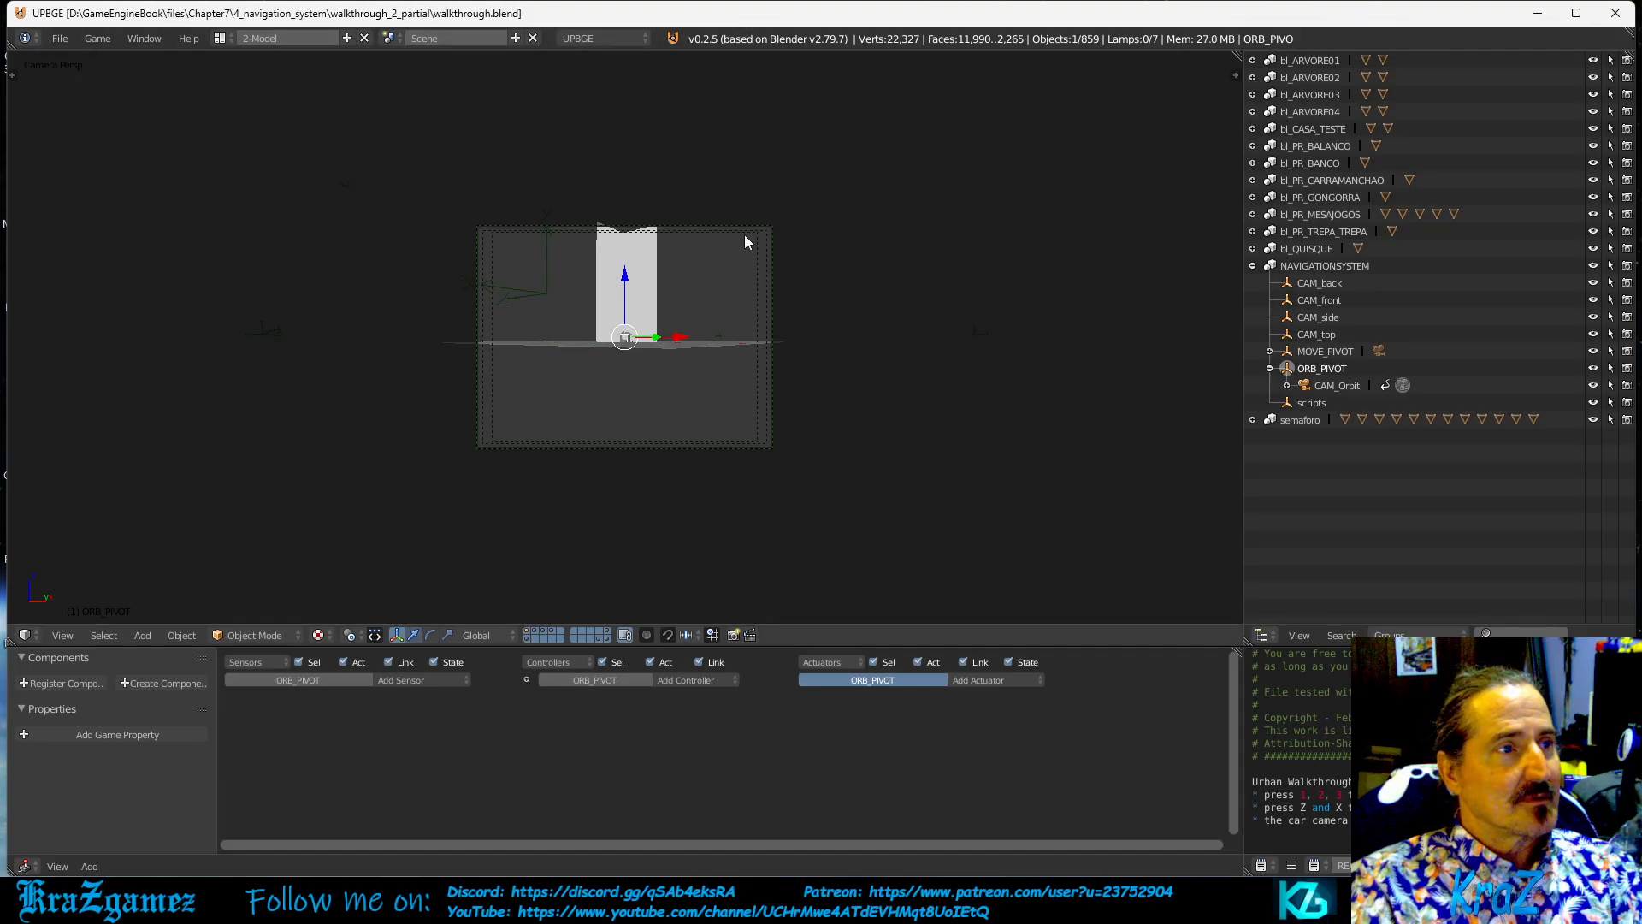
middle_drag(744, 235, 804, 391)
scroll(782, 351, down, 5)
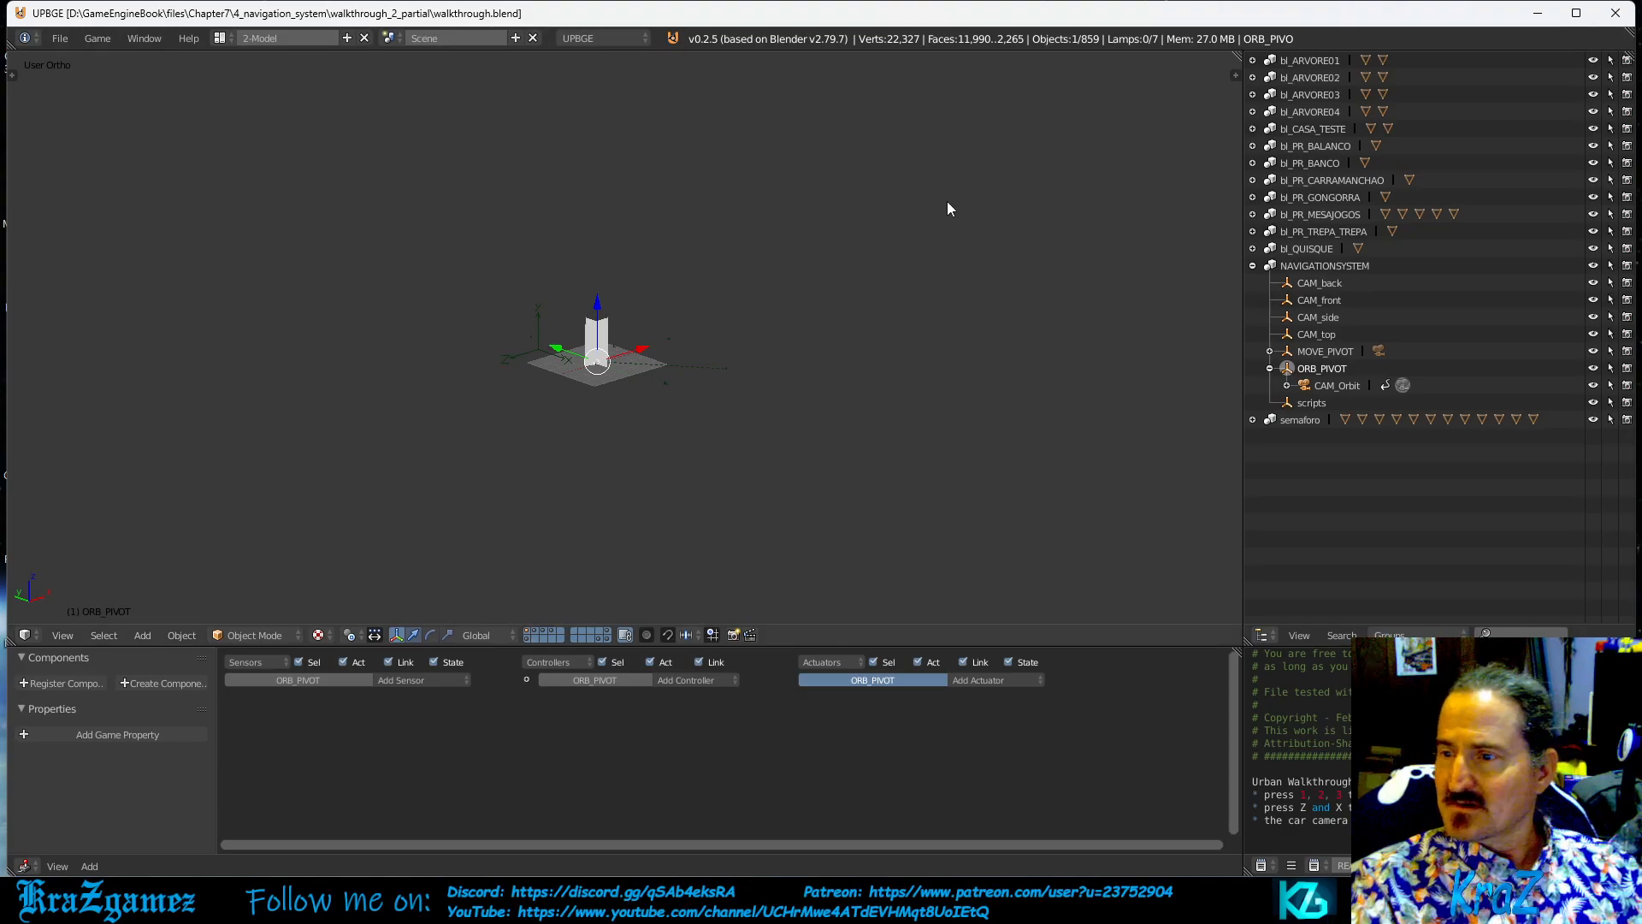
scroll(947, 199, up, 5)
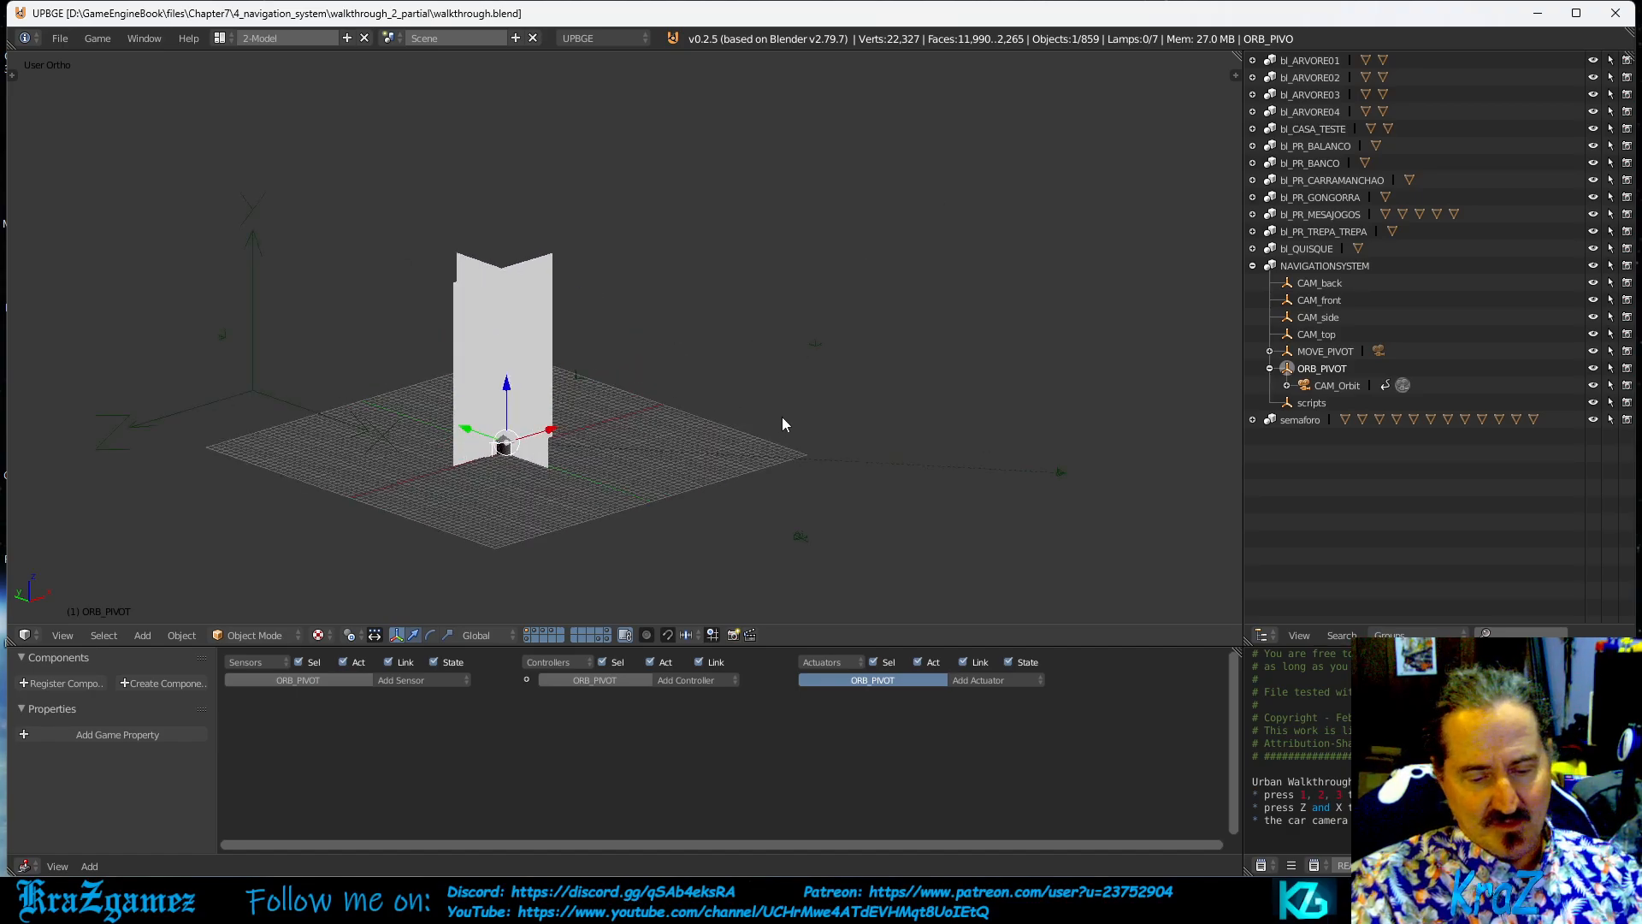
key(KP_0)
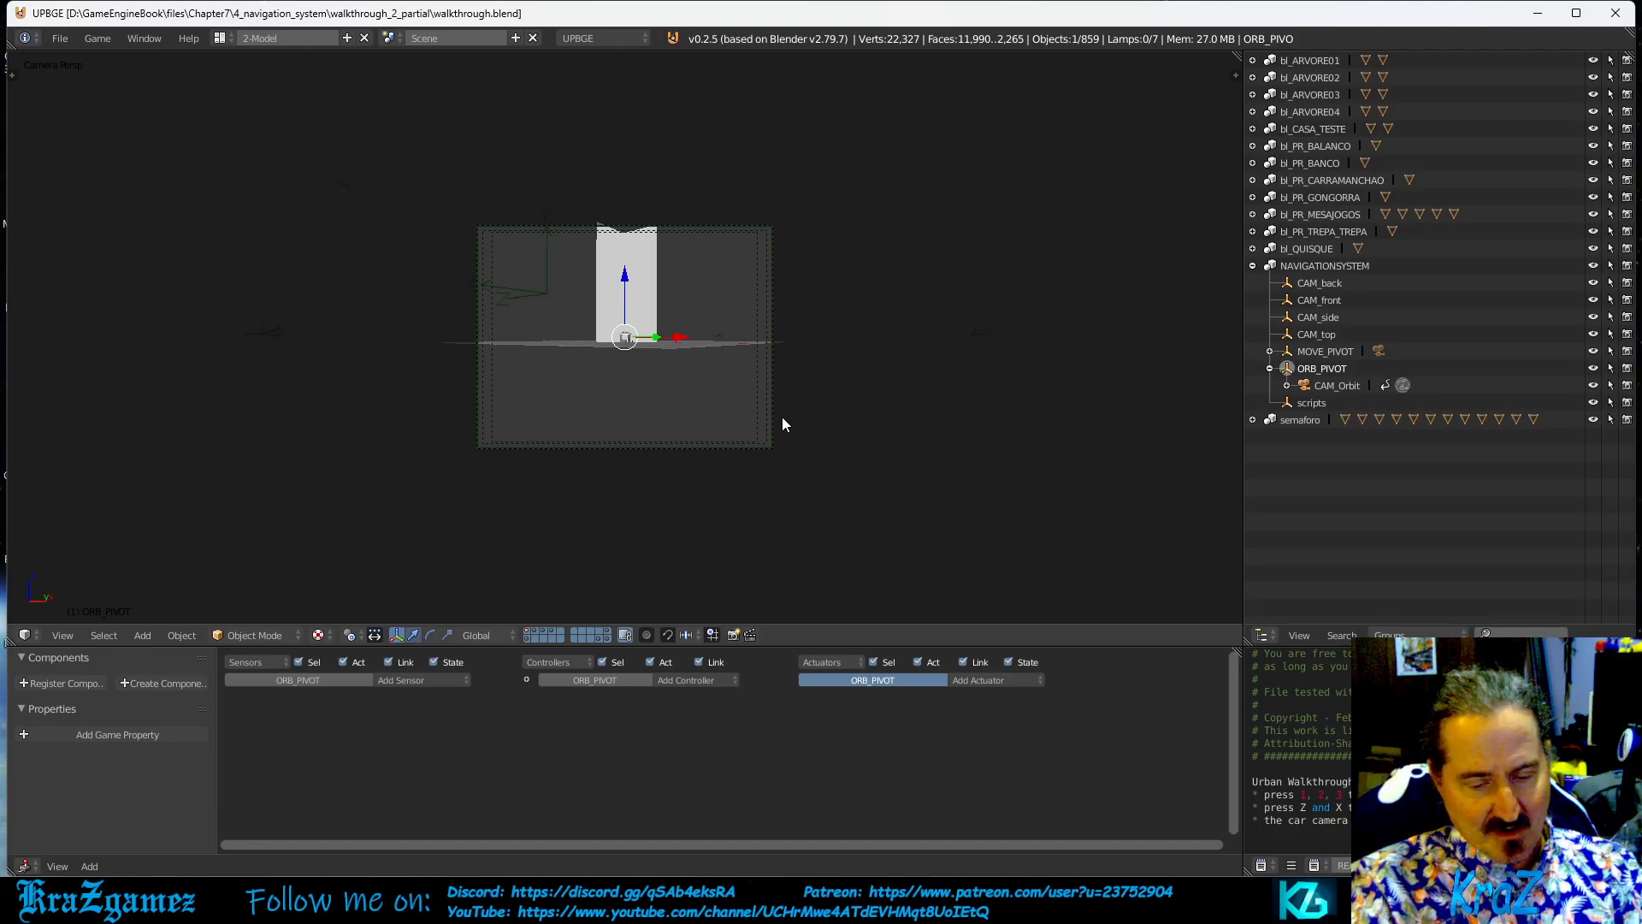
key(p)
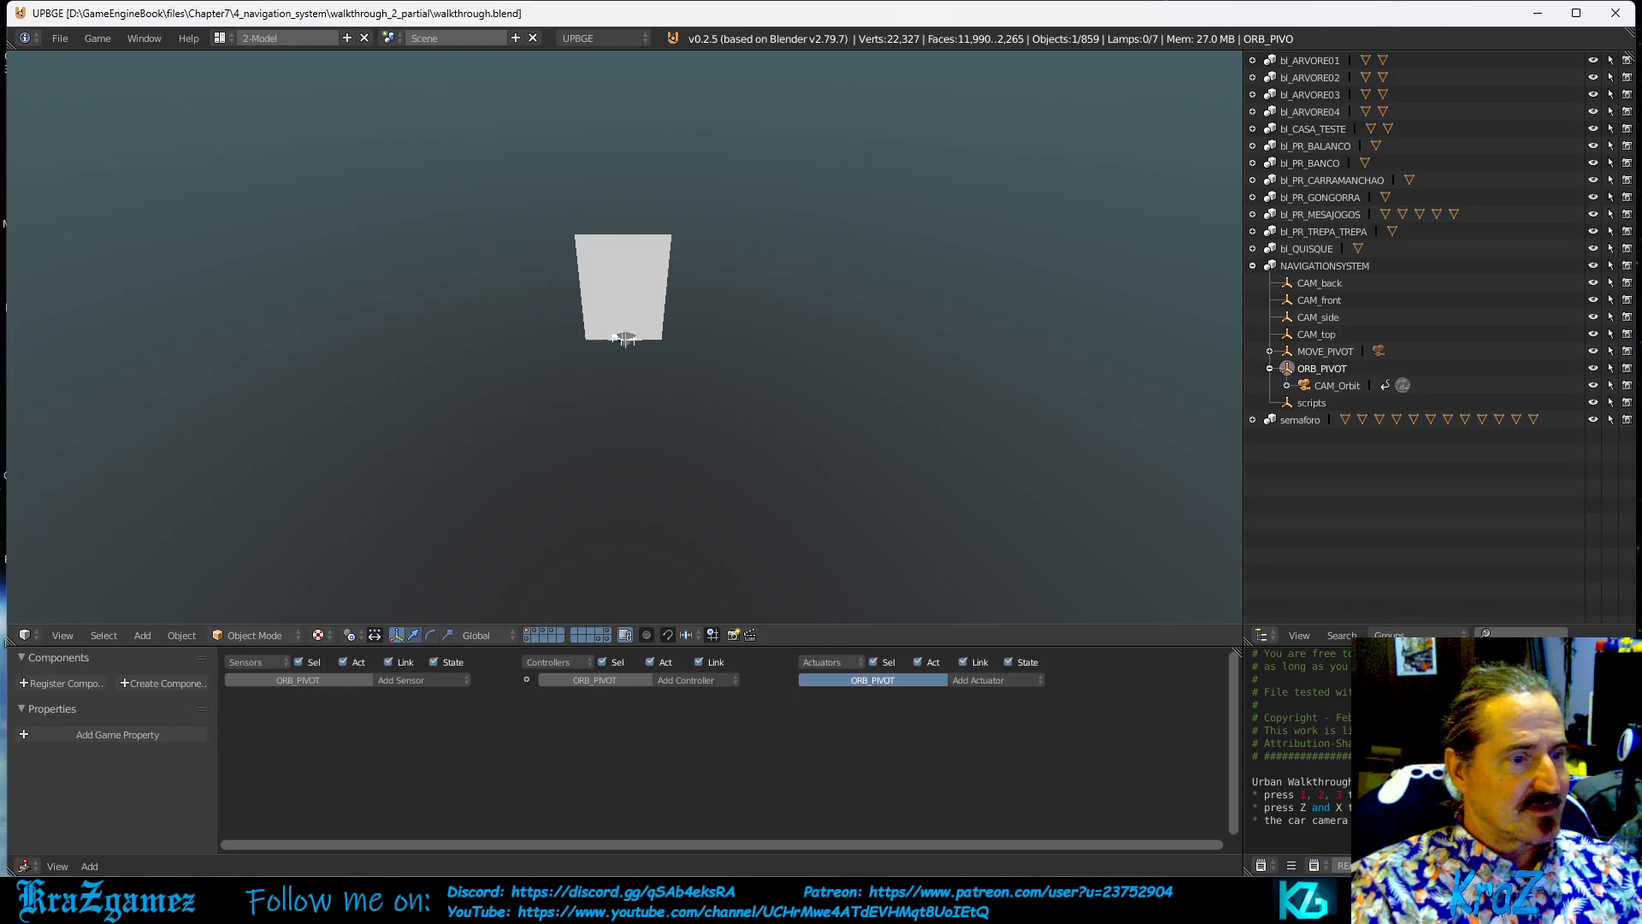
key(Escape)
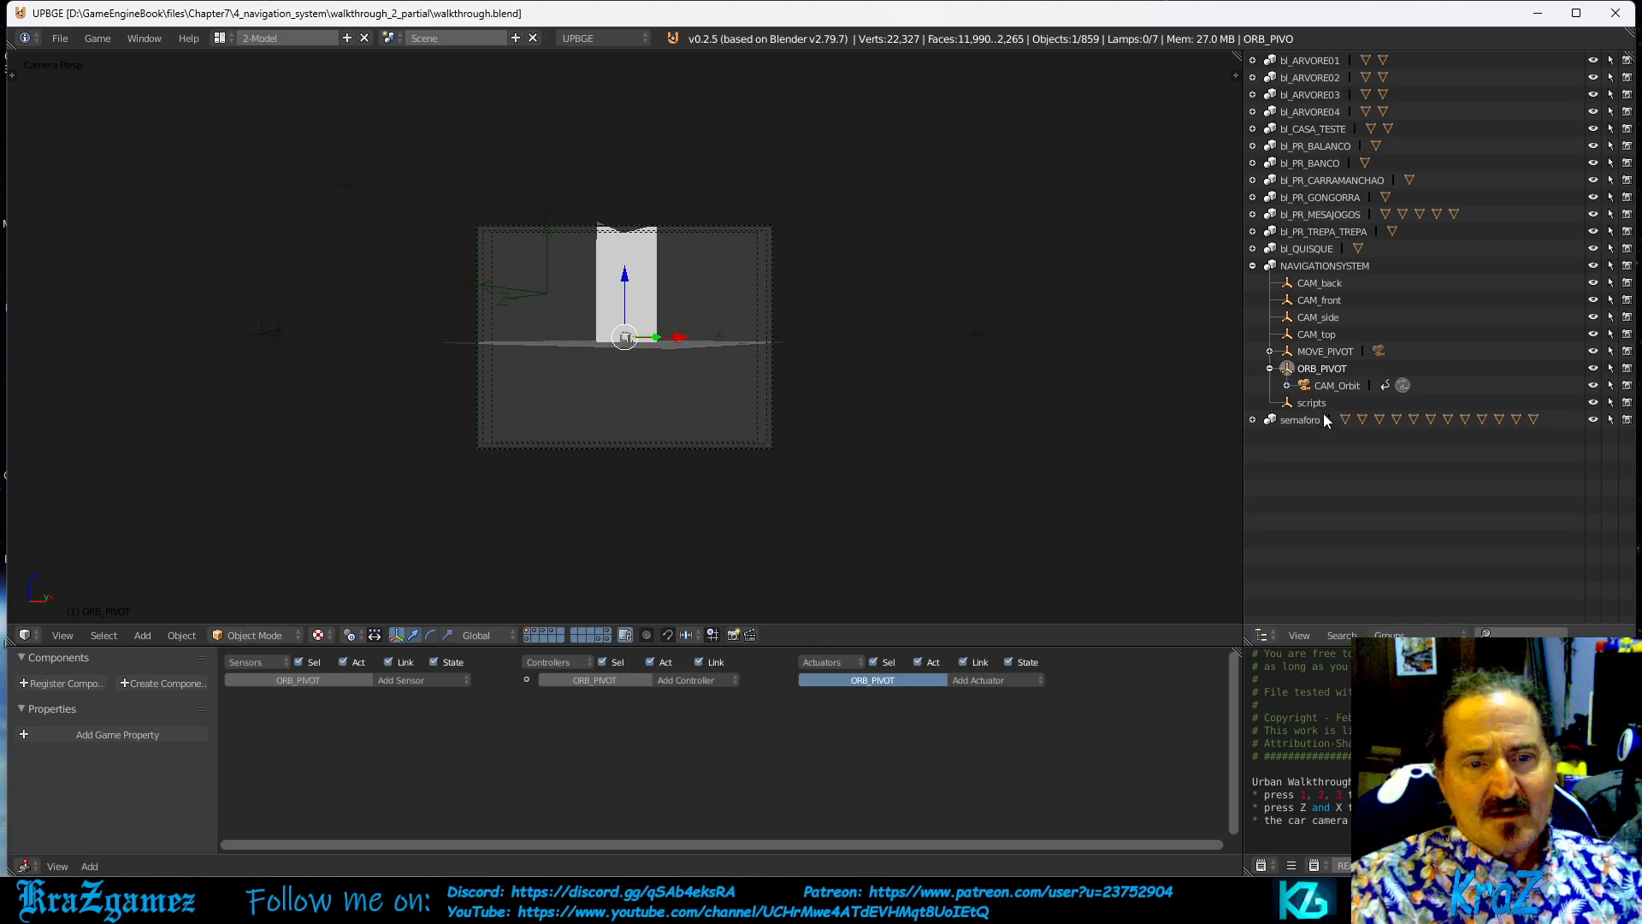
Select the CAM_front, CAM_back, CAM_top and CAM_side empties in turn to examine where each sits in the scene.
click(1321, 300)
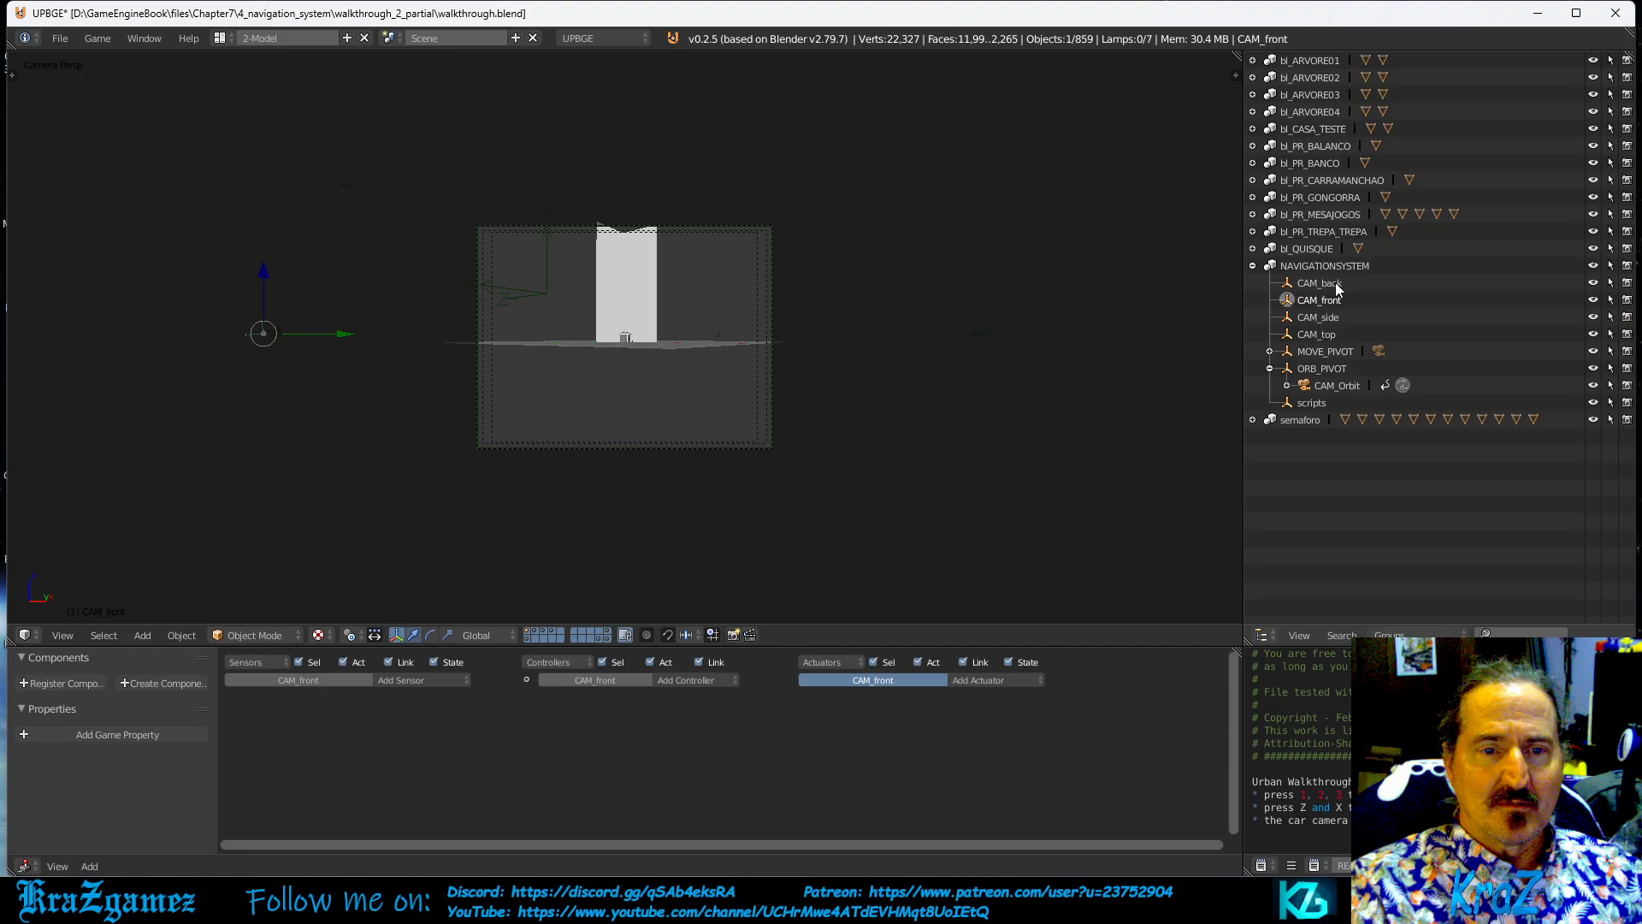
click(1322, 283)
scroll(766, 359, down, 2)
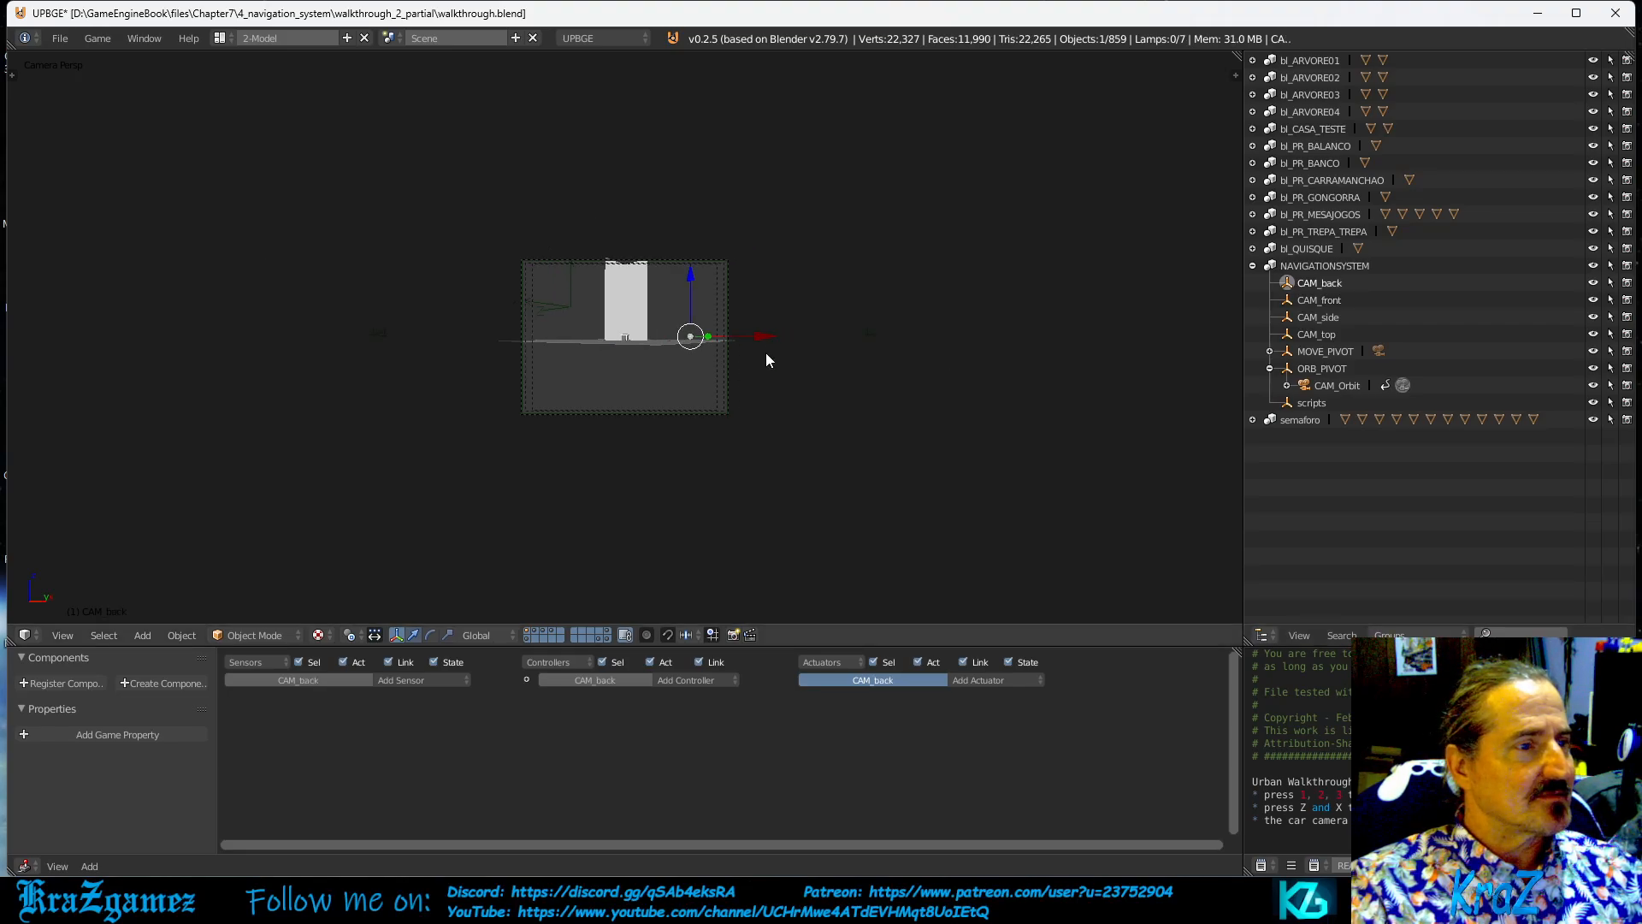
scroll(766, 356, up, 1)
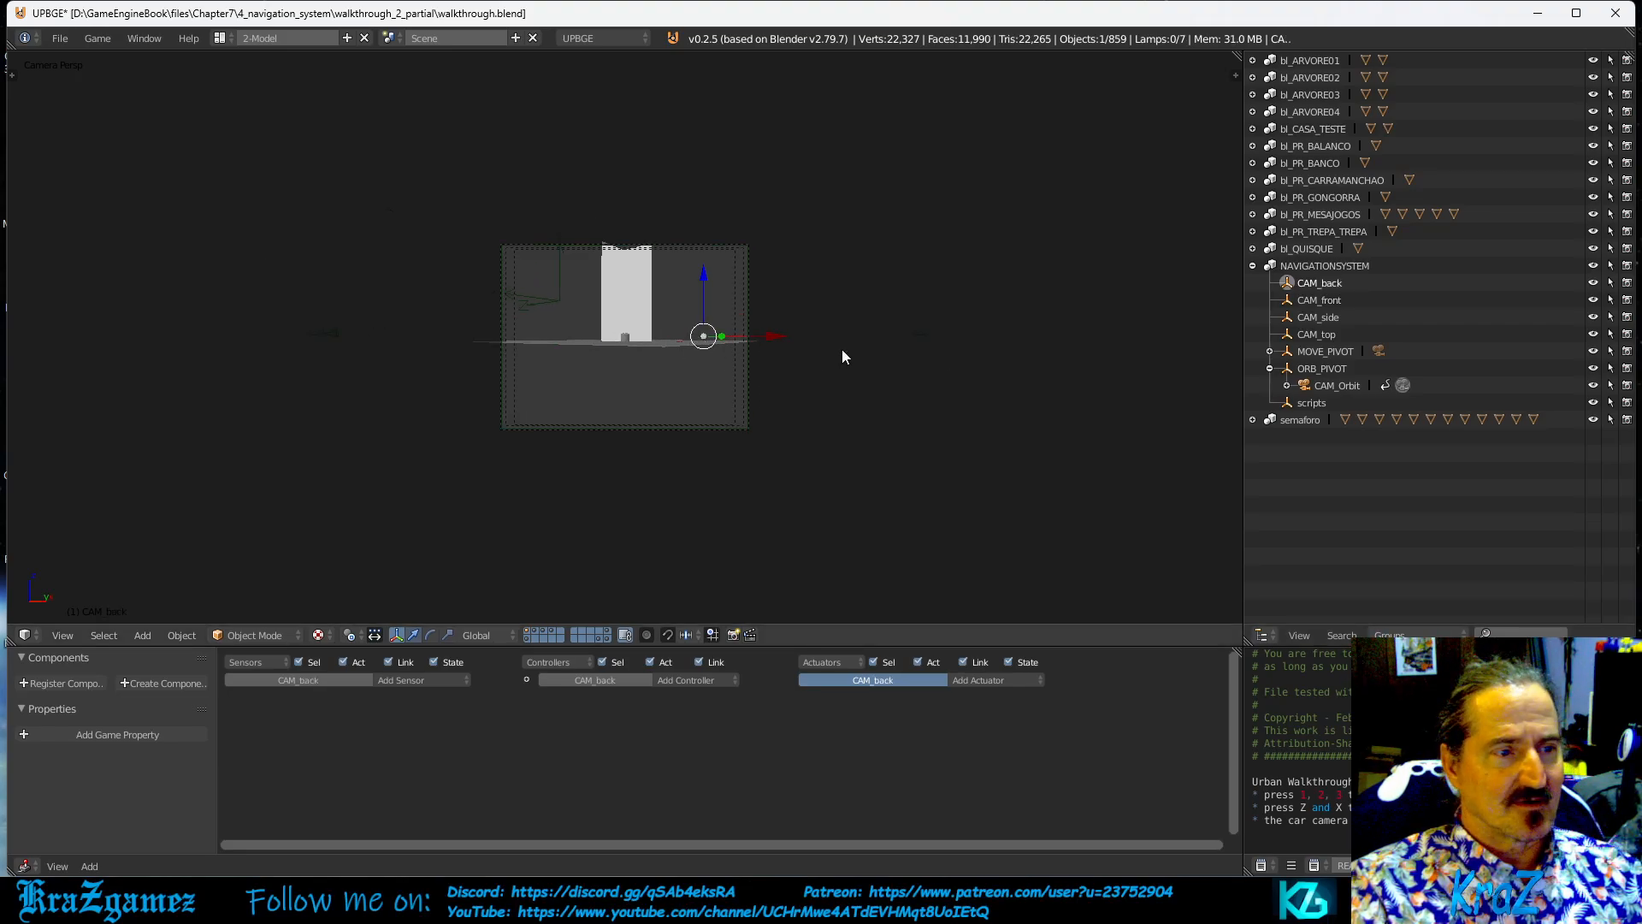
mouse_move(842, 349)
middle_down()
mouse_move(834, 362)
mouse_move(872, 368)
mouse_move(855, 367)
middle_up()
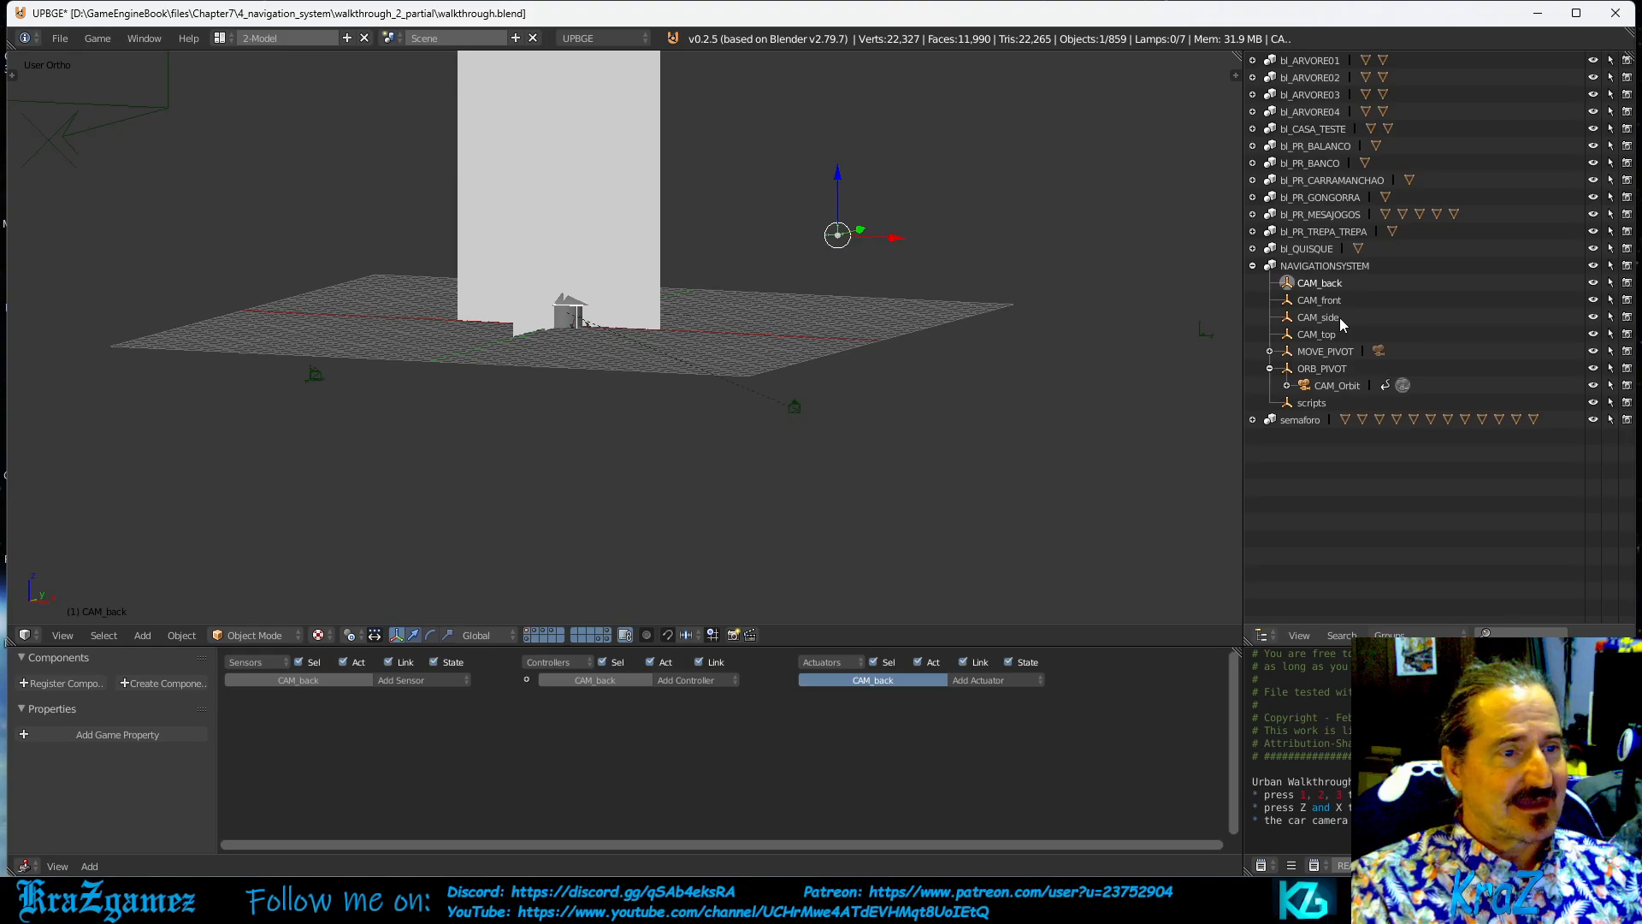
click(1328, 336)
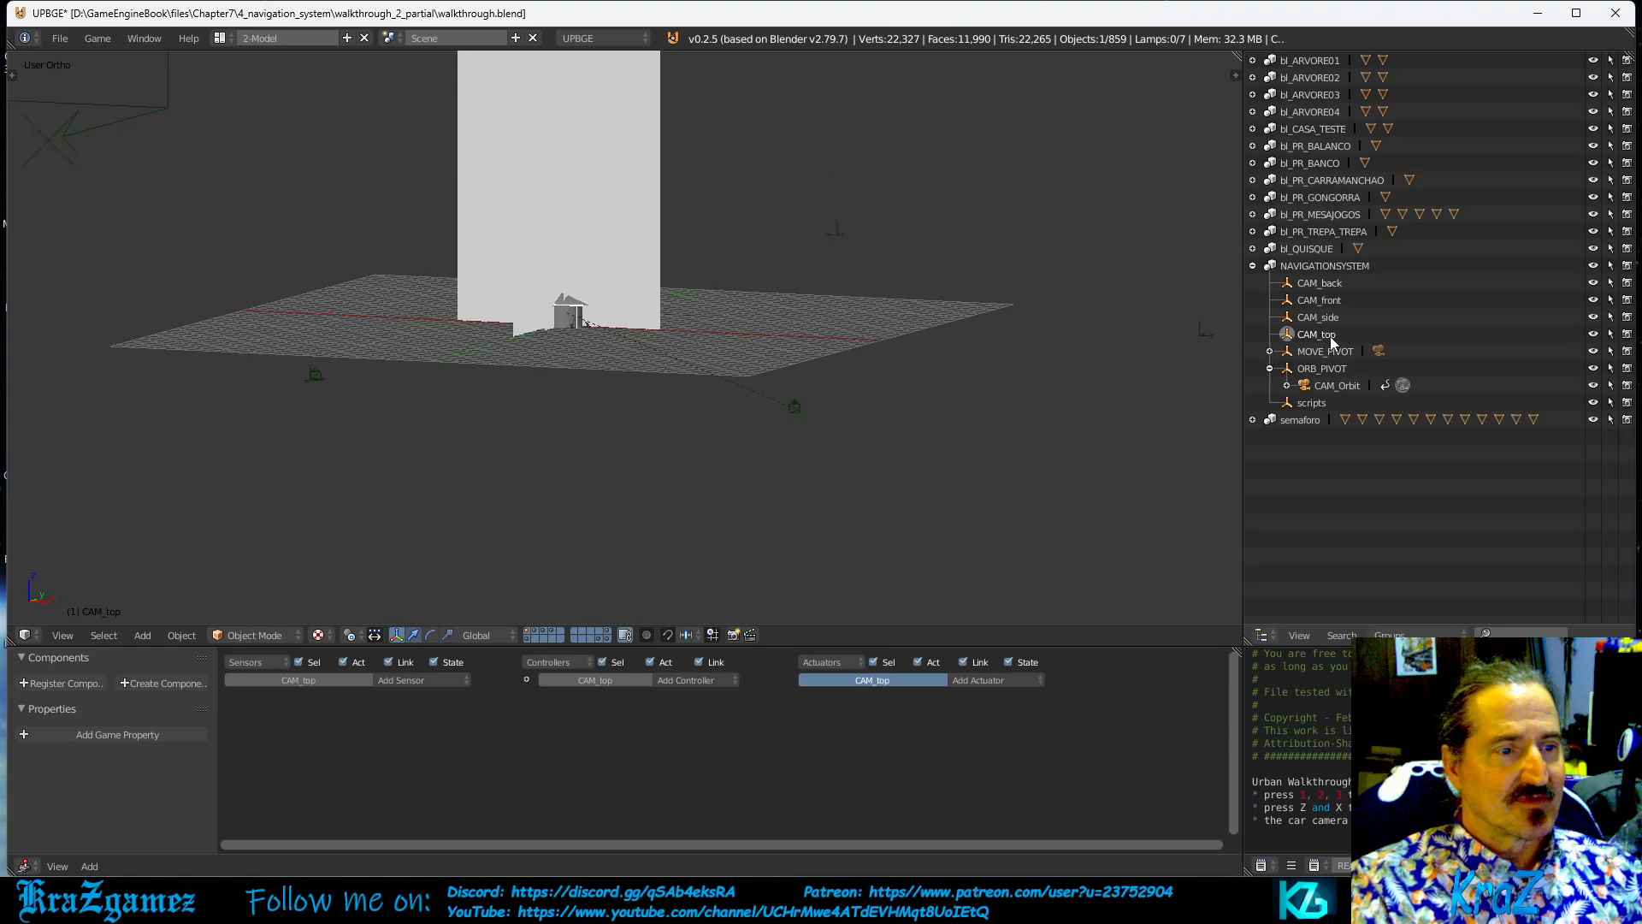
scroll(783, 336, down, 5)
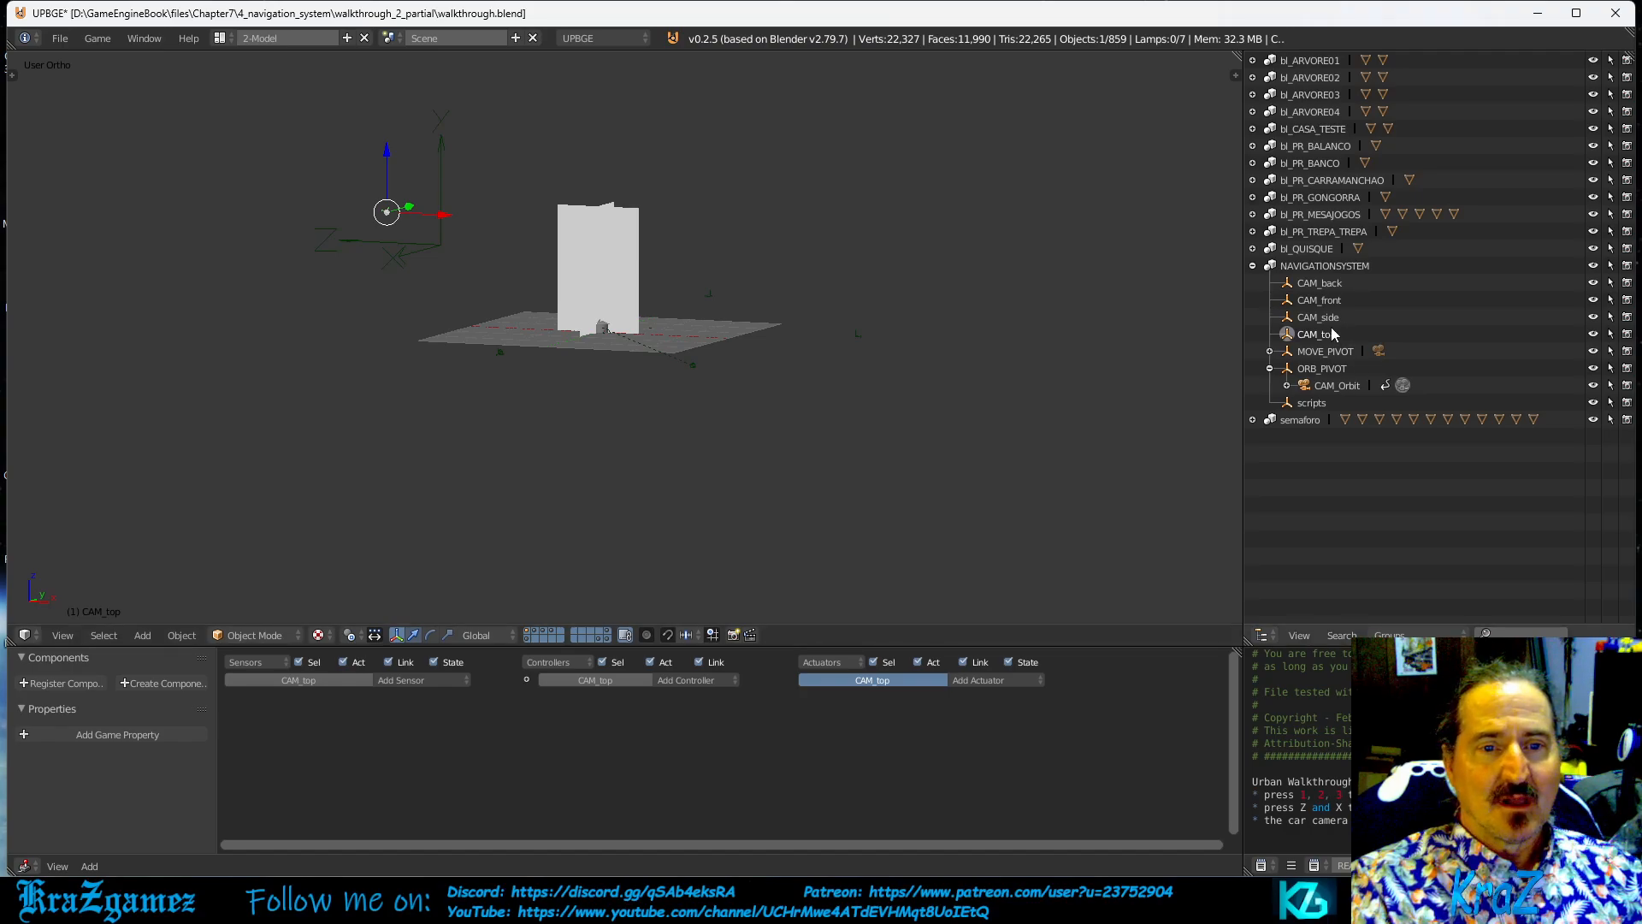
click(1328, 318)
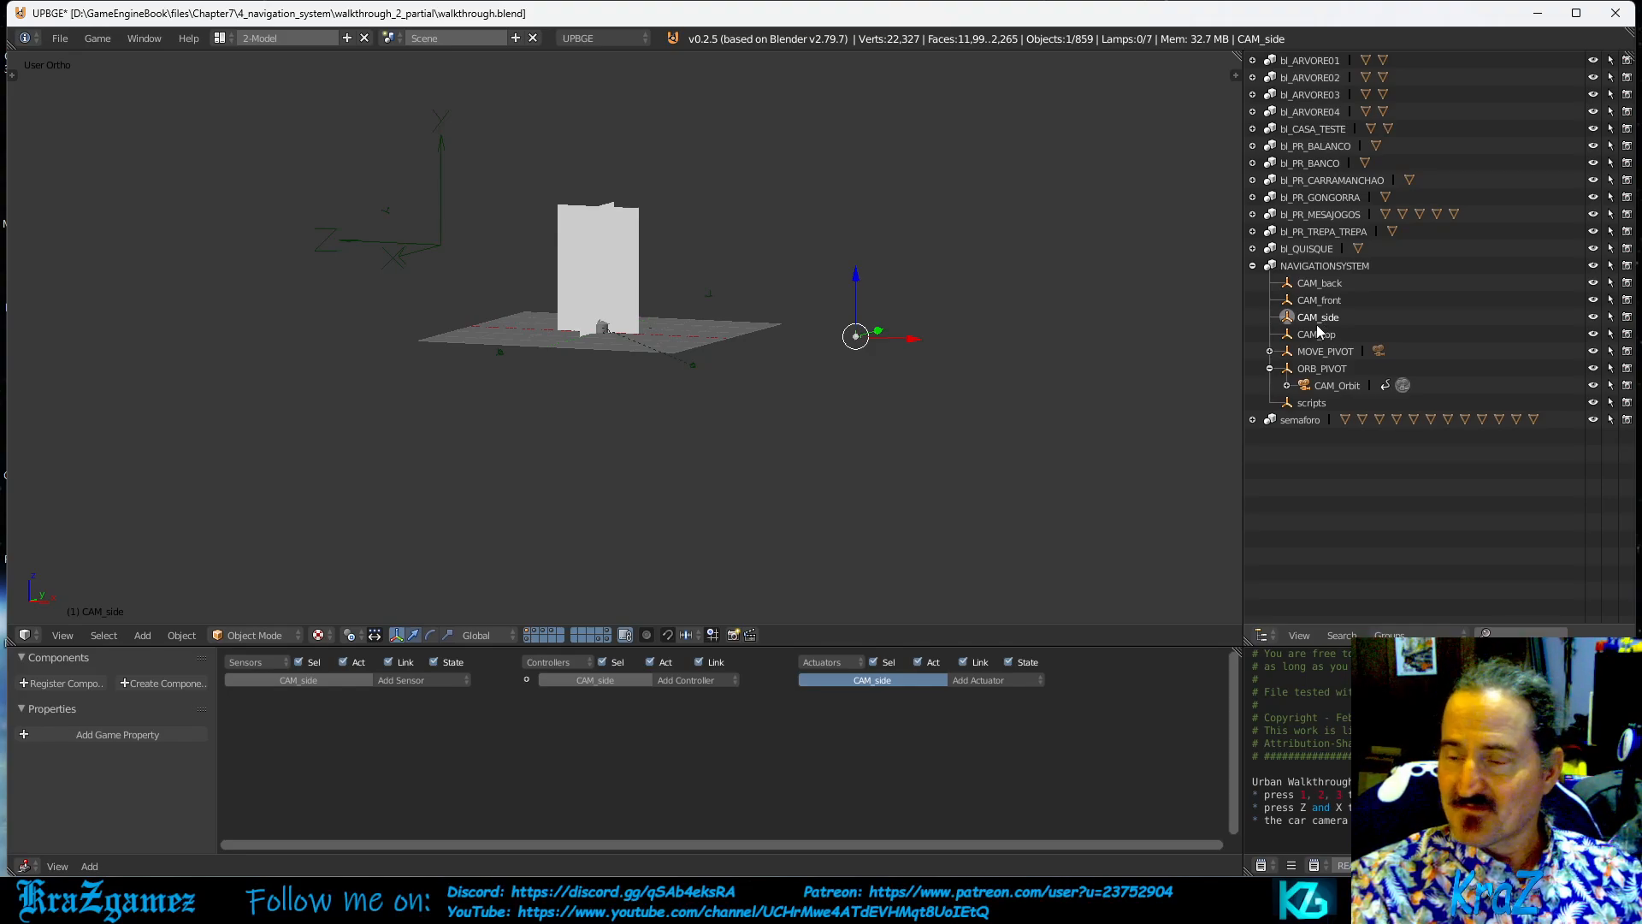
Select the CAM_top empty and use it as the camera object to examine its view of the scene.
right_click(389, 213)
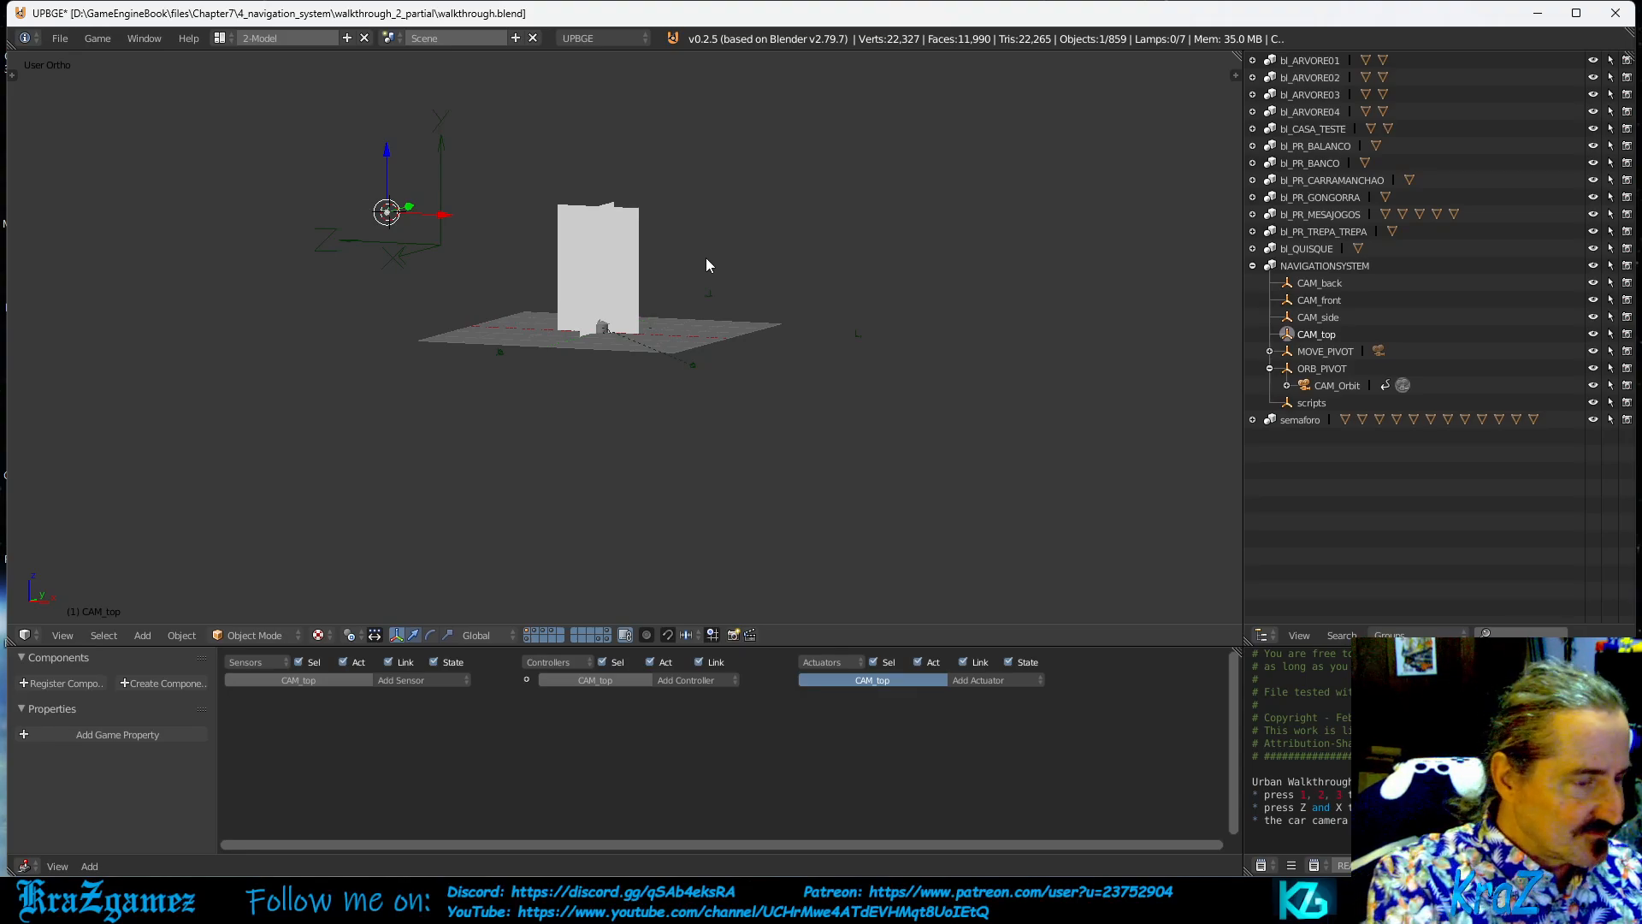
key(shift+f)
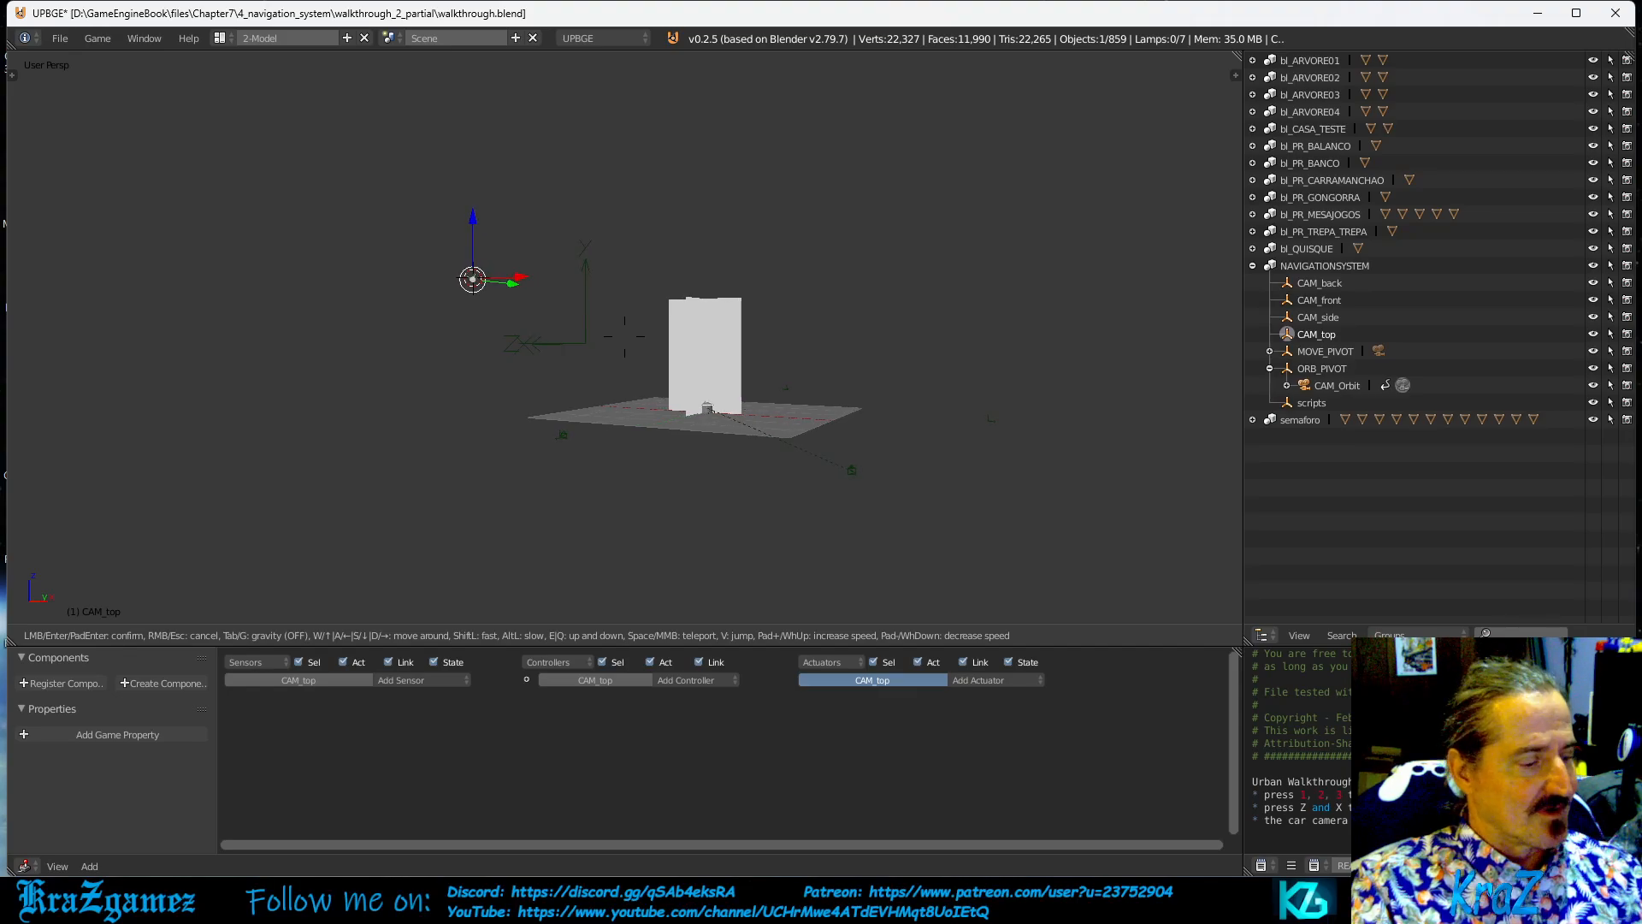
key(Escape)
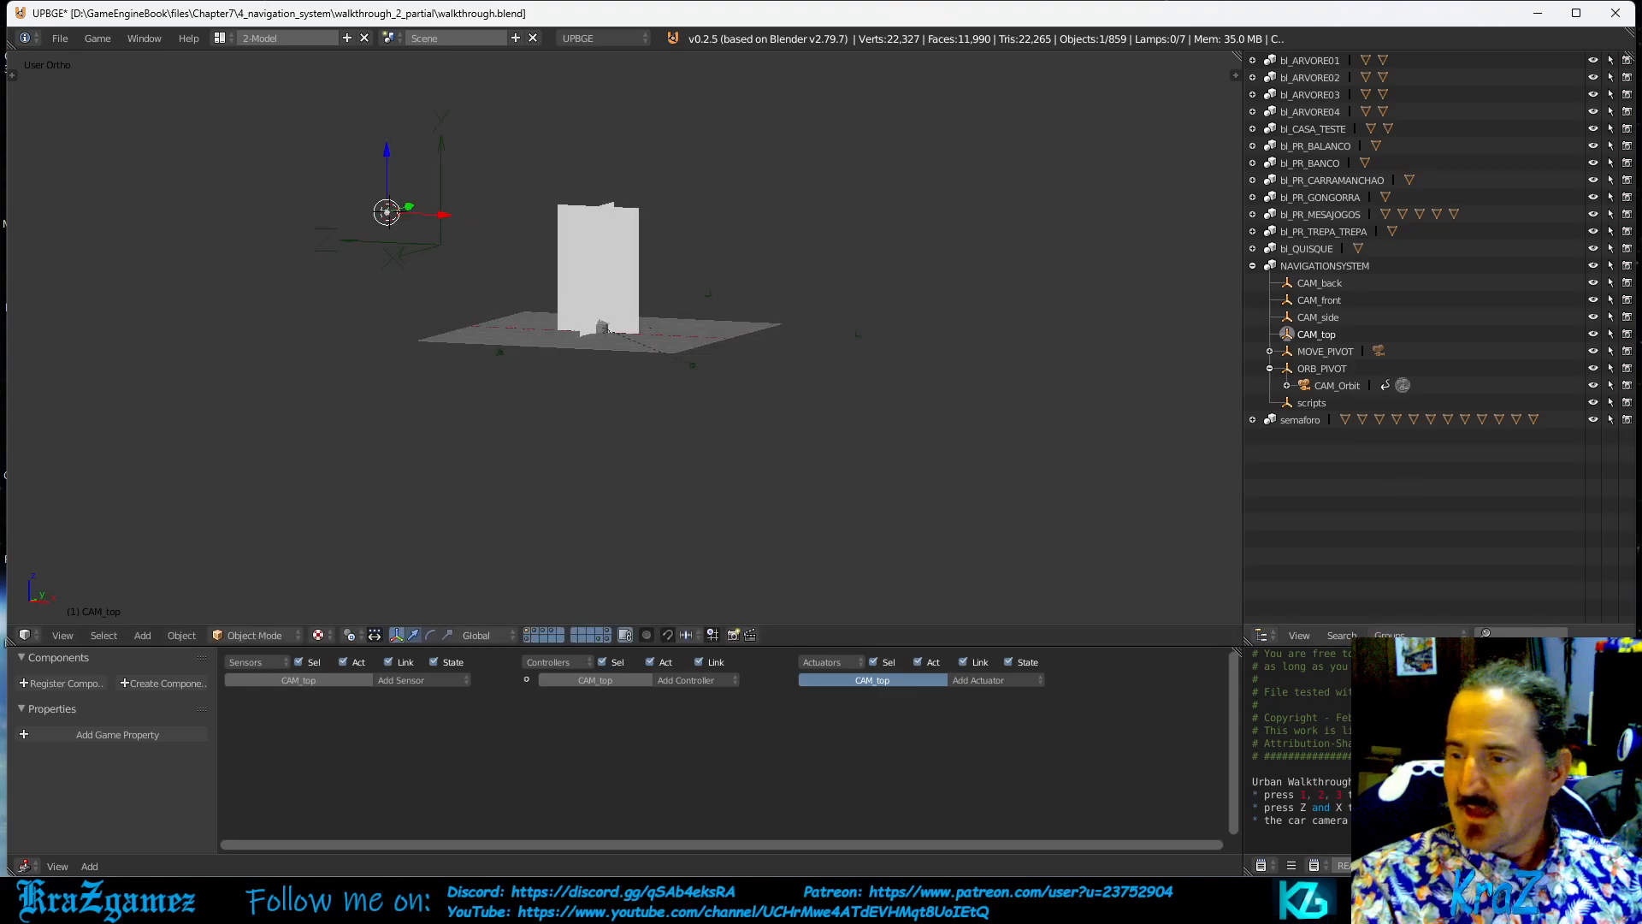
key(KP_0)
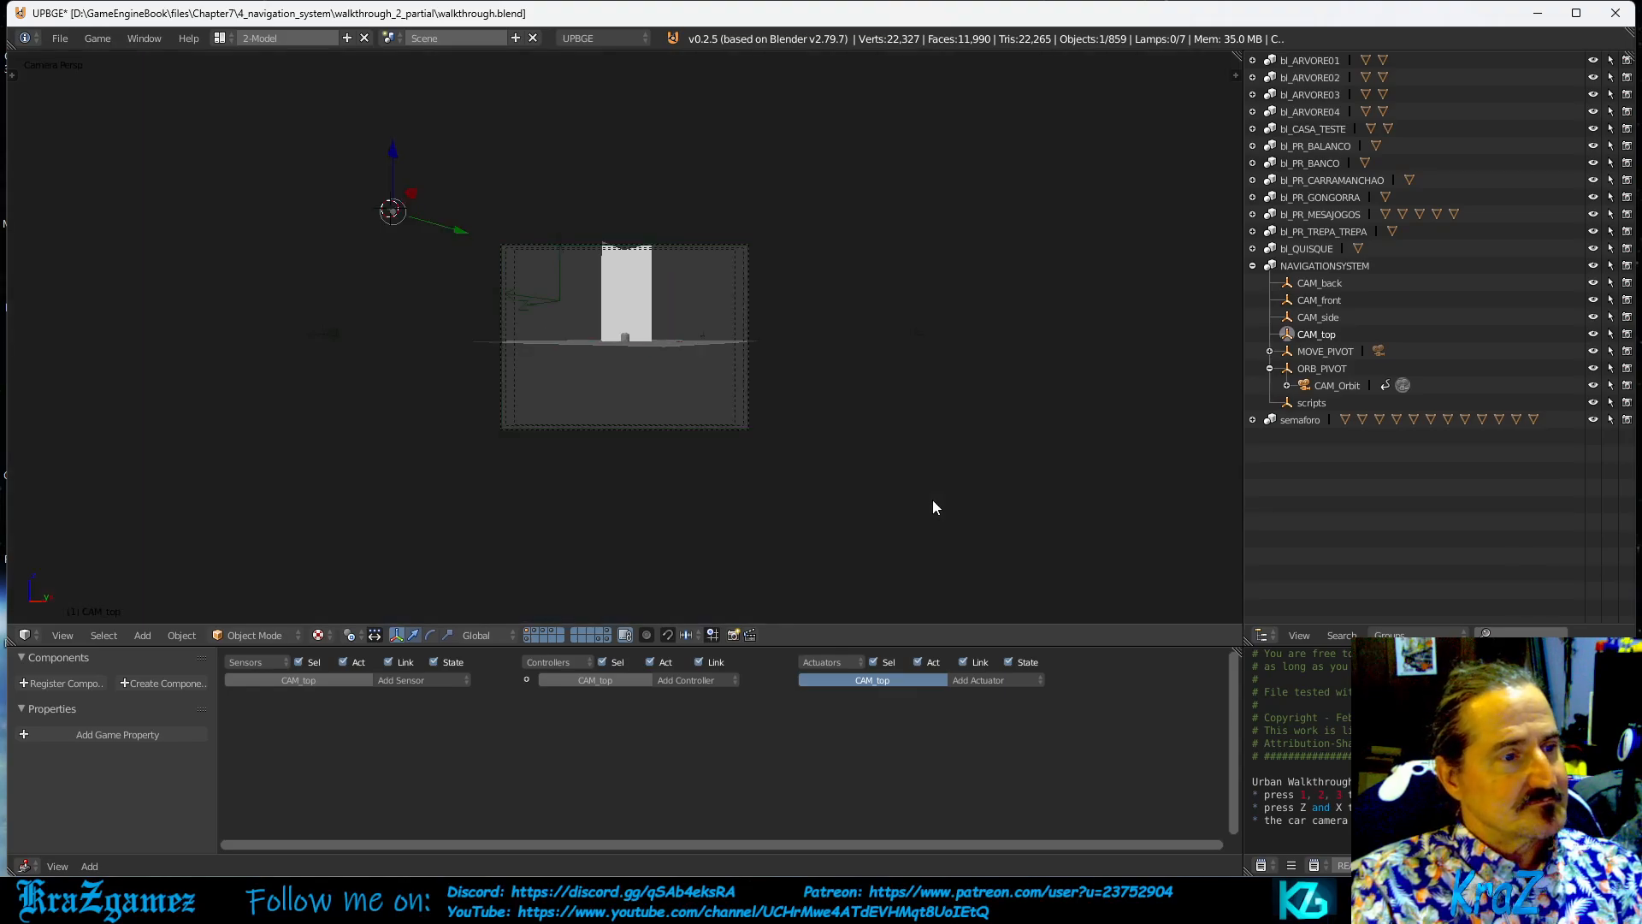
key(KP_0)
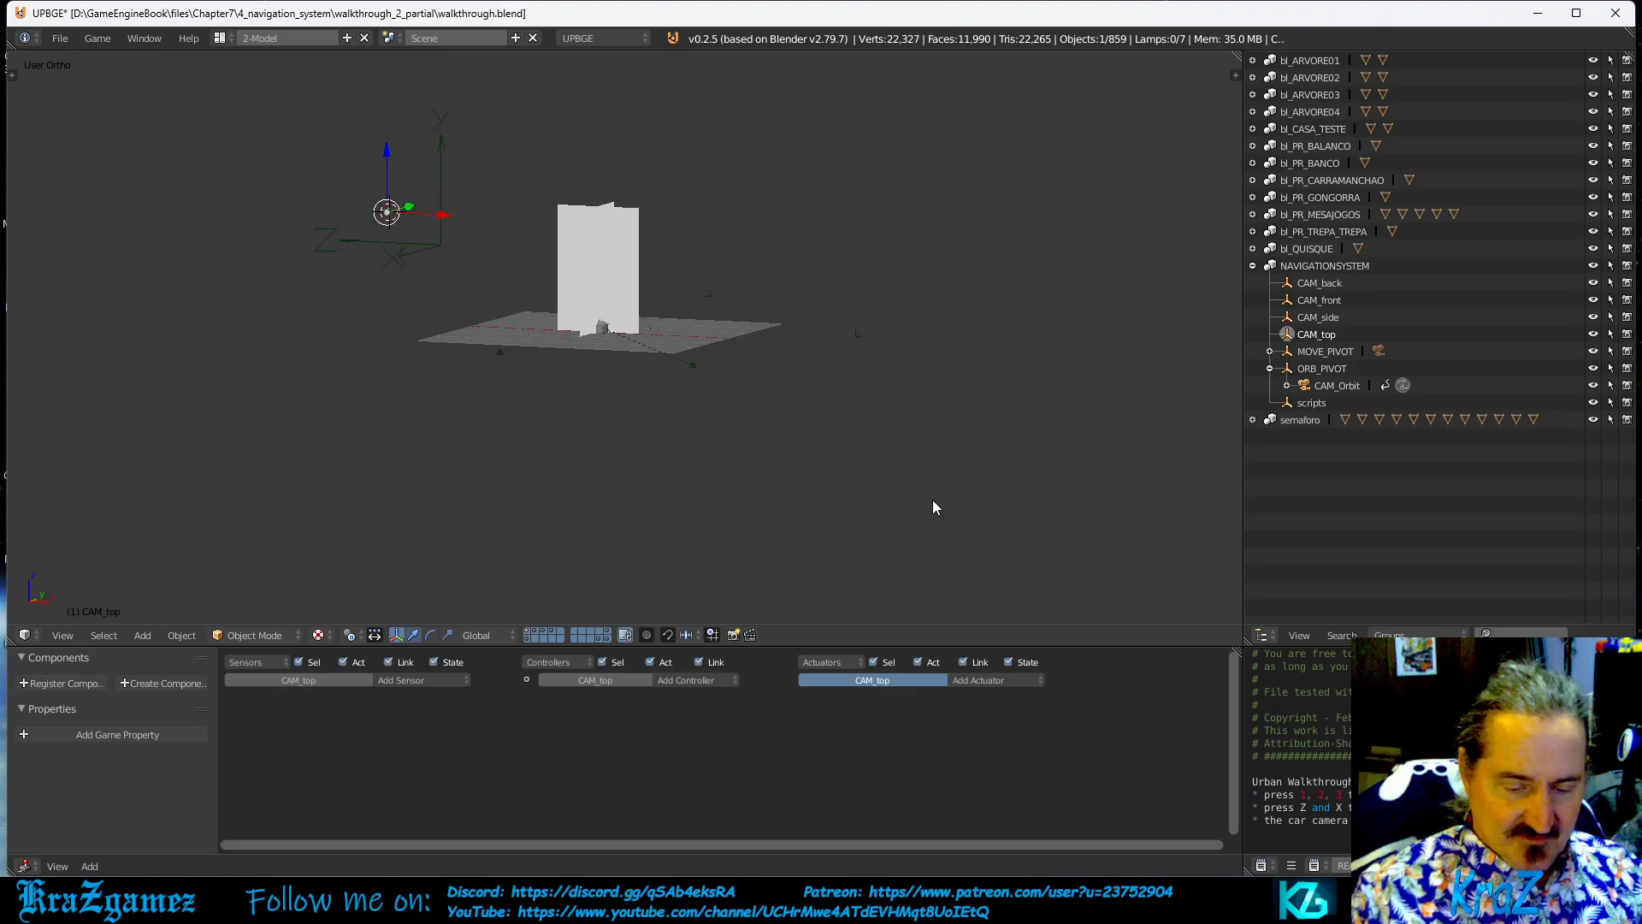
key(KP_0)
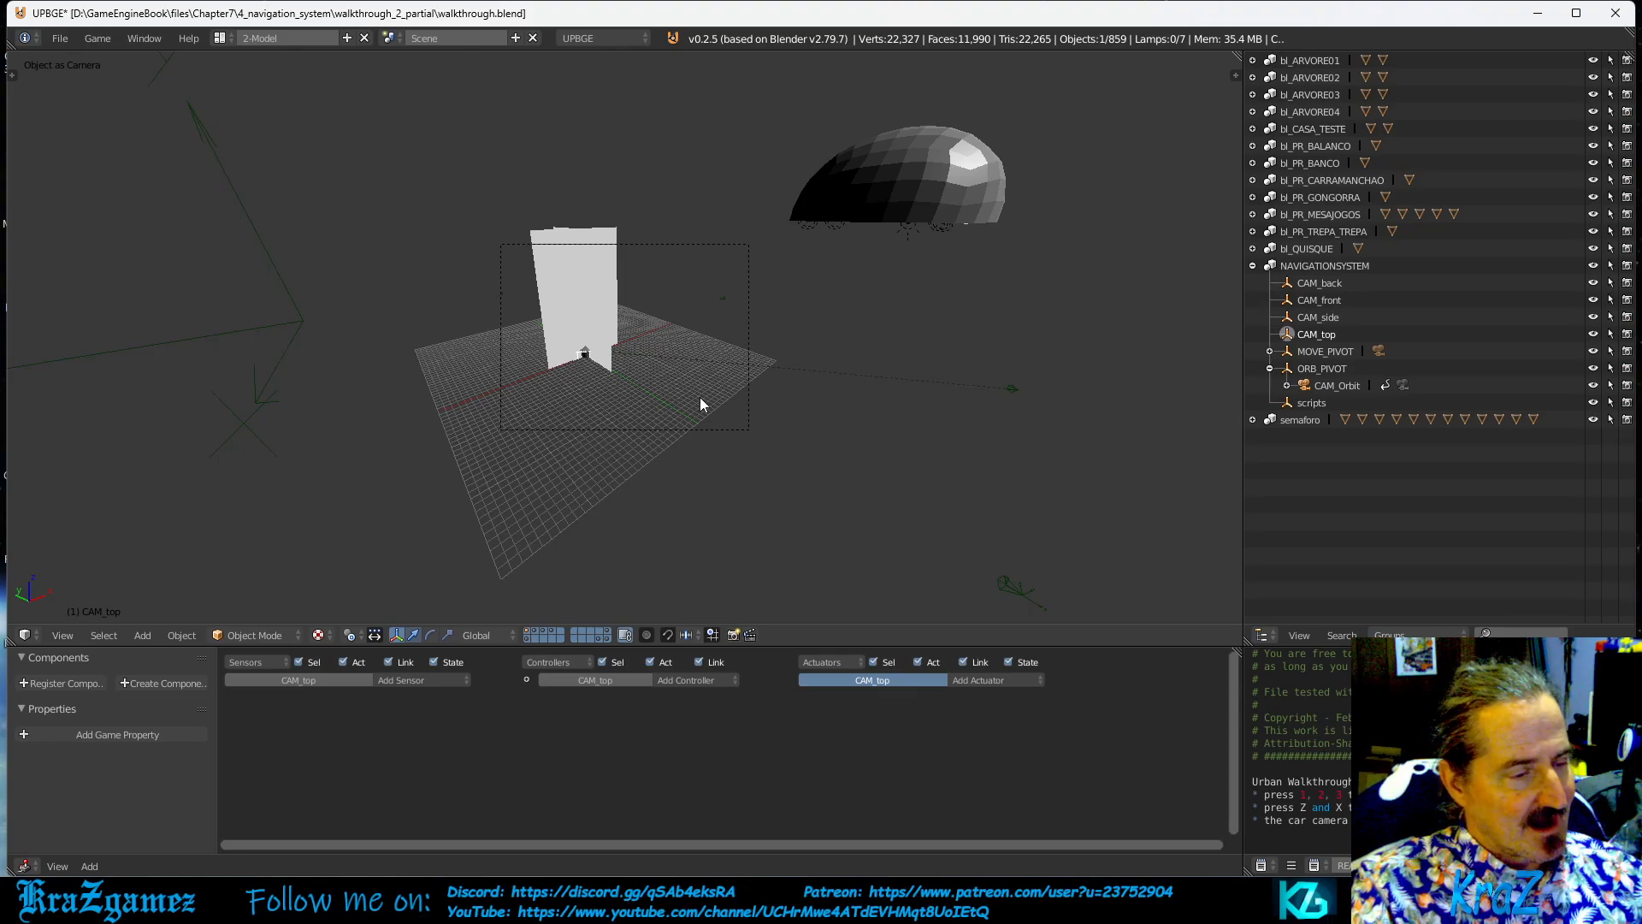
Try to move through the scene from the CAM_top view with walk navigation.
key(shift+f)
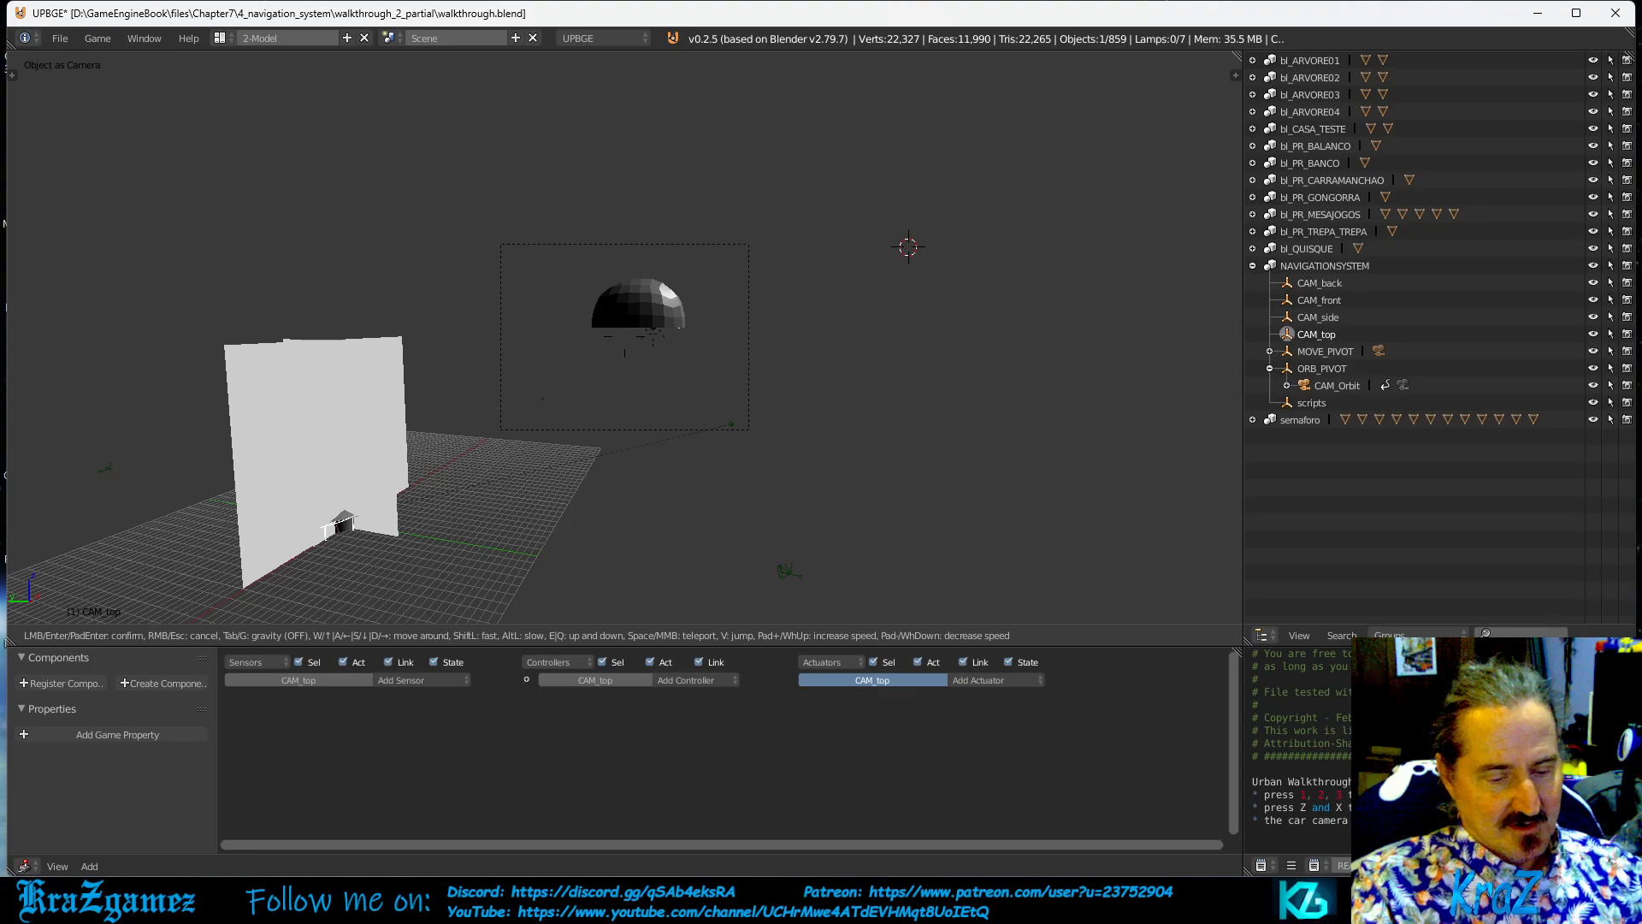
key(w)
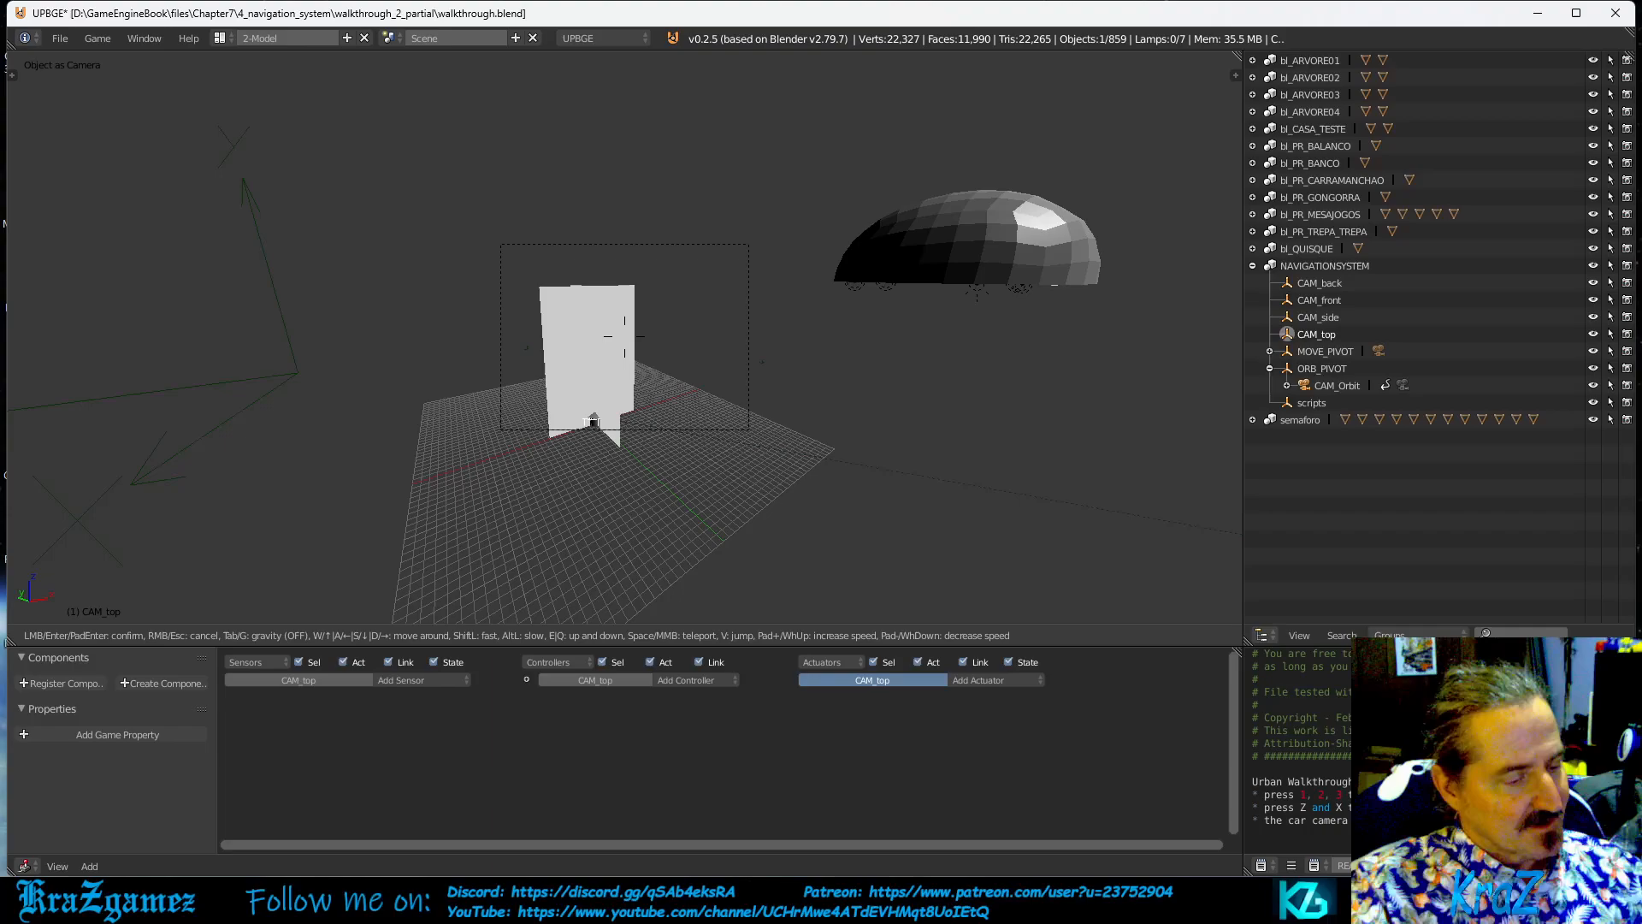
key(Escape)
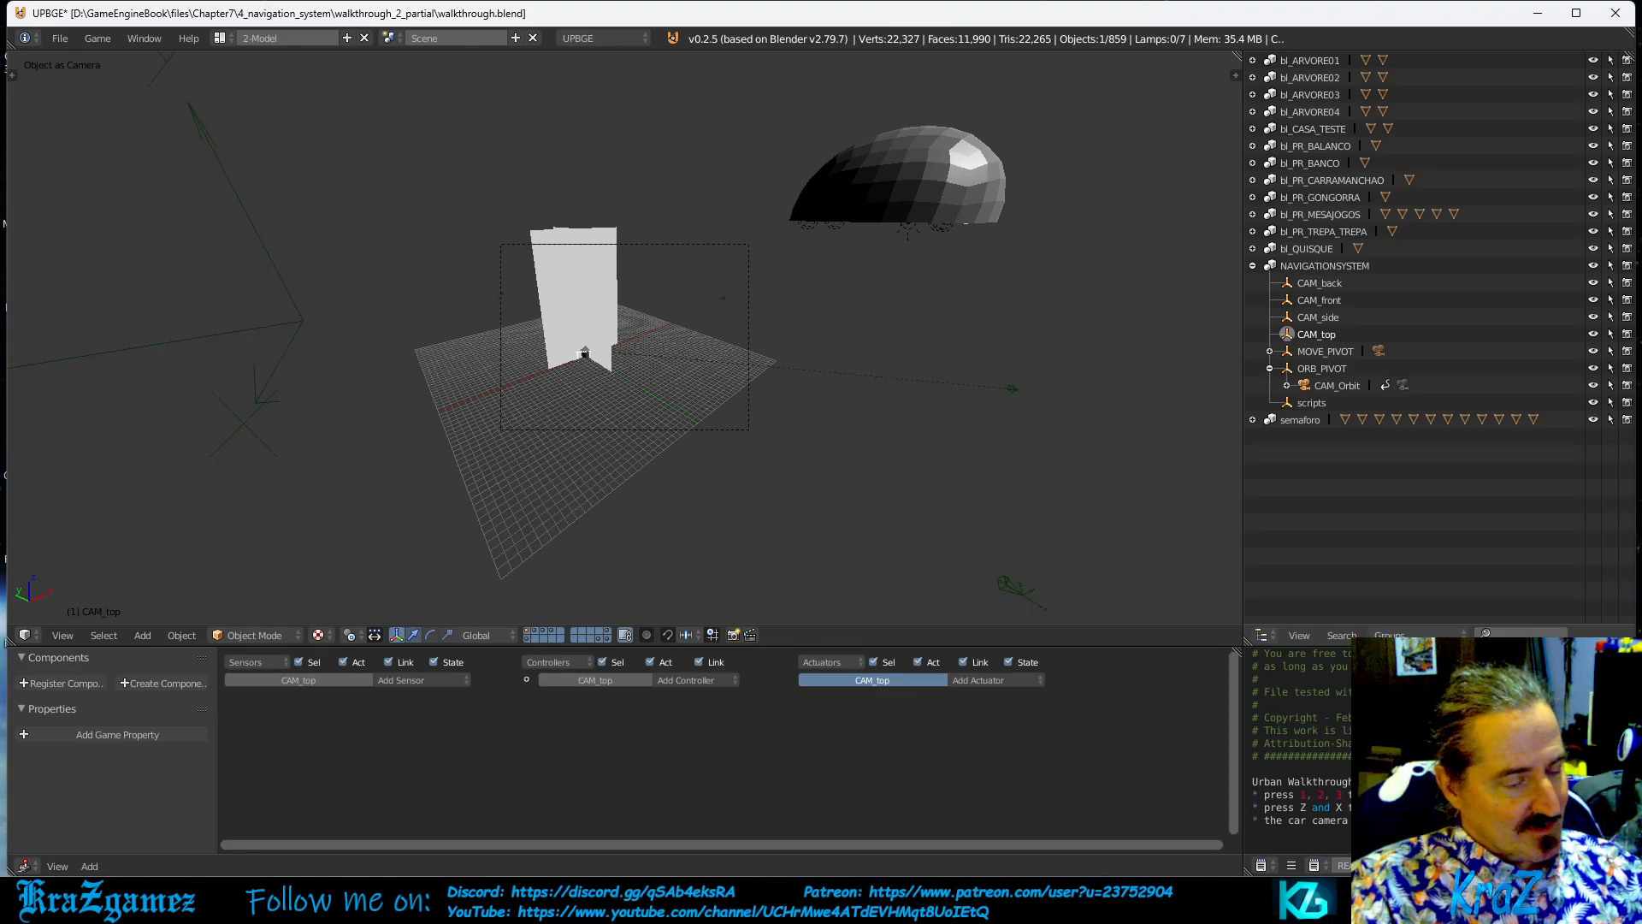
Check the camera clipping comparison in the book PDF, and open walkthrough.blend from the walkthrough_3_partial folder in UPBGE.
key(alt+Tab)
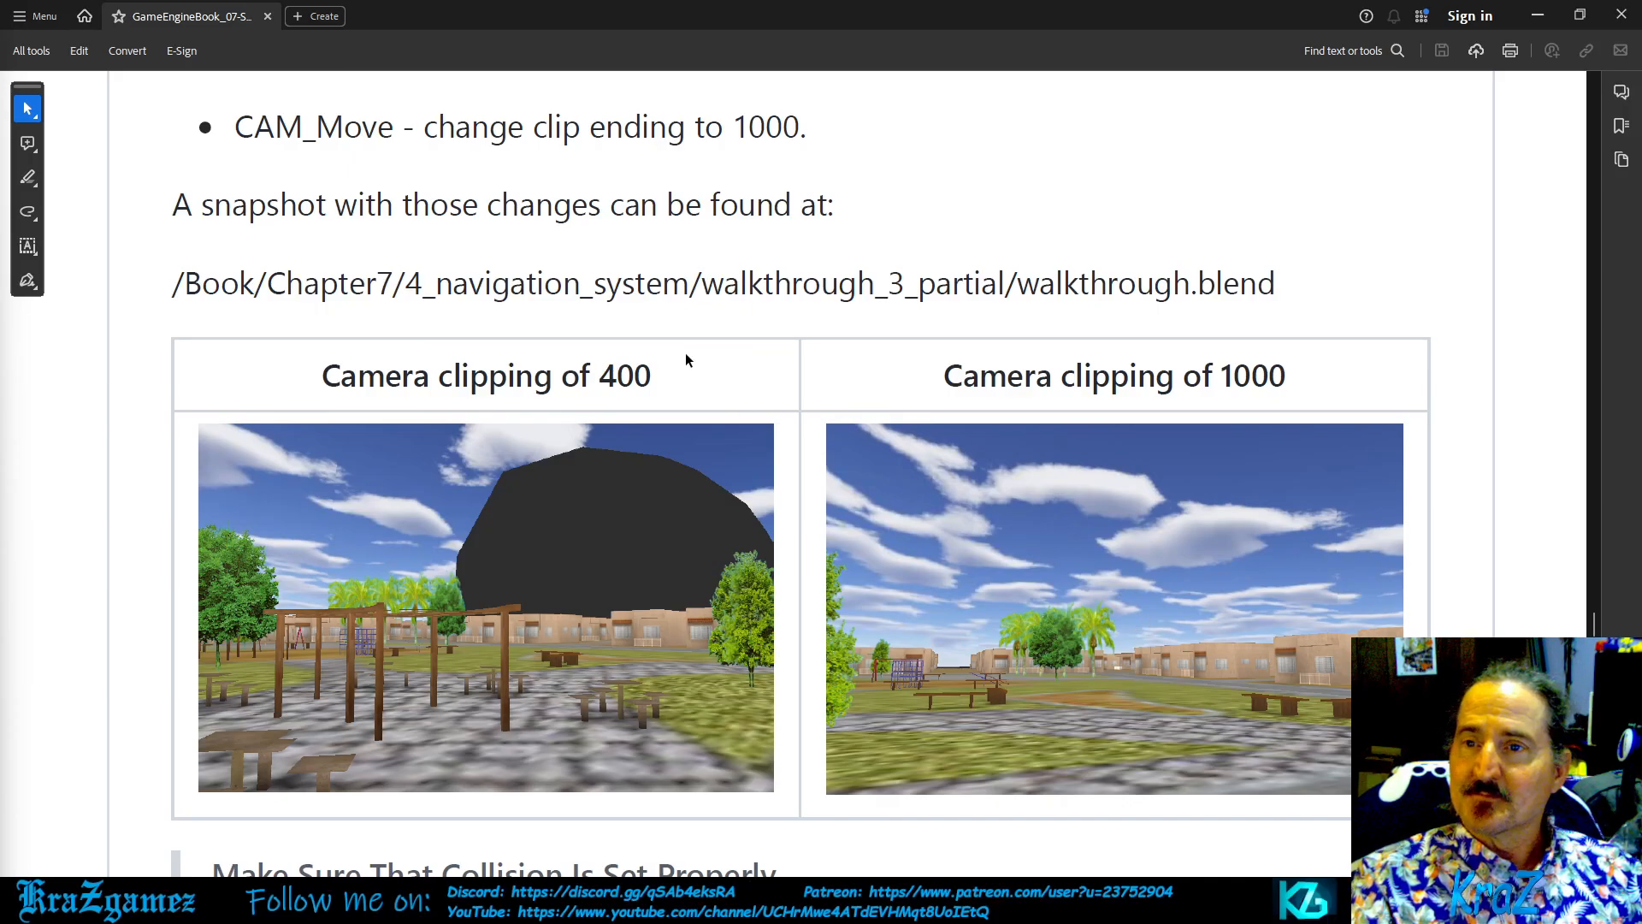
key(alt+Tab)
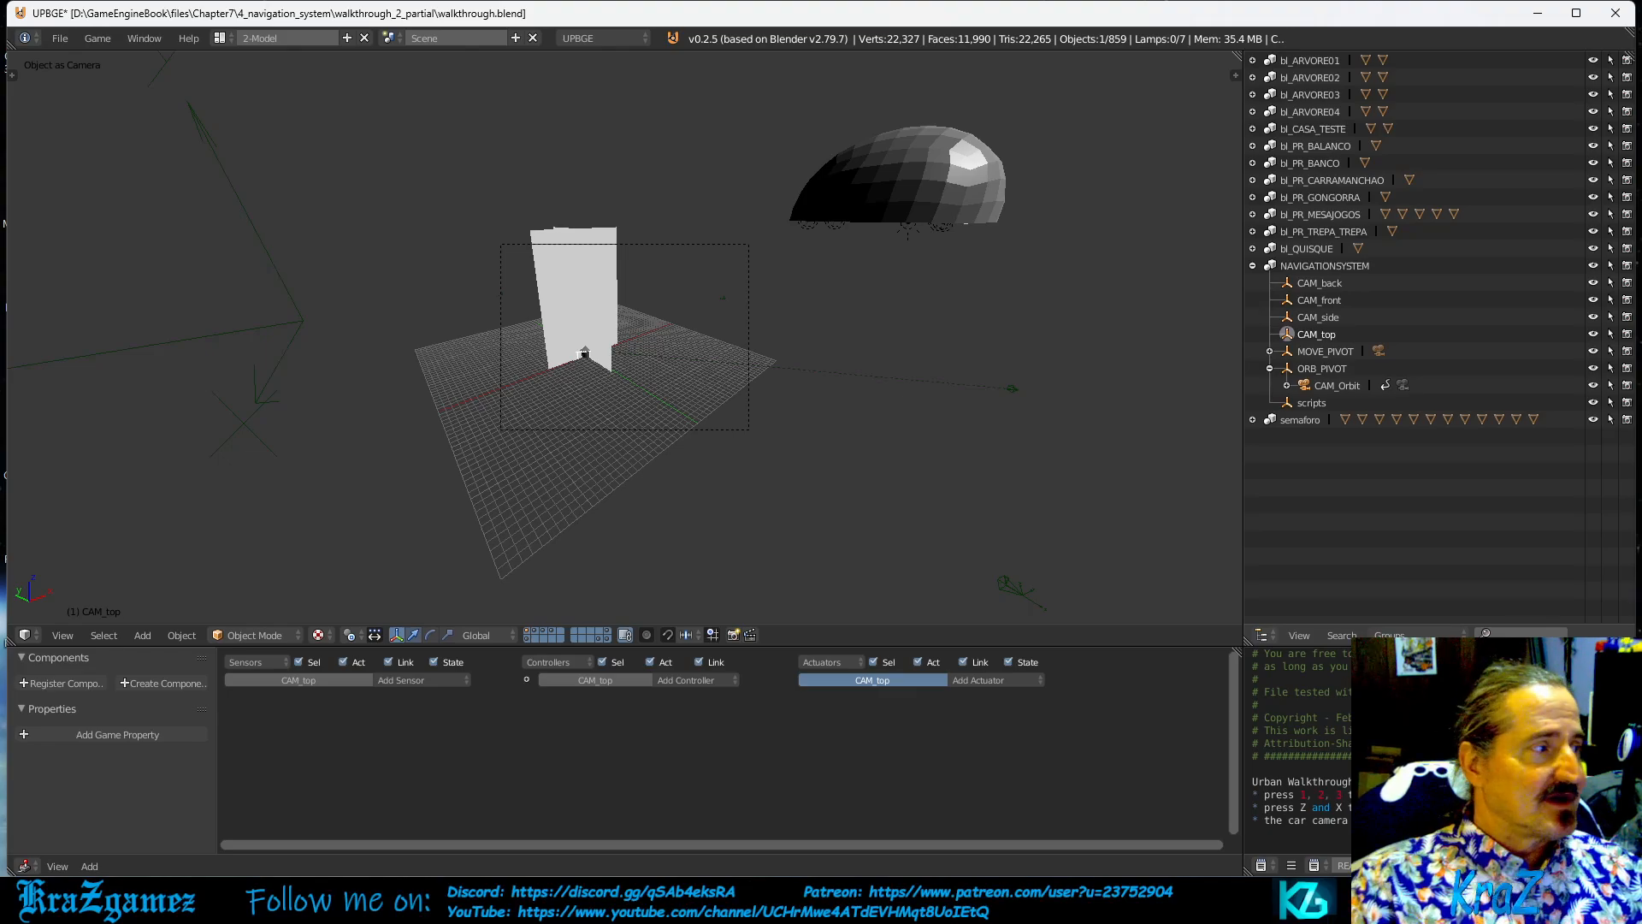
click(59, 39)
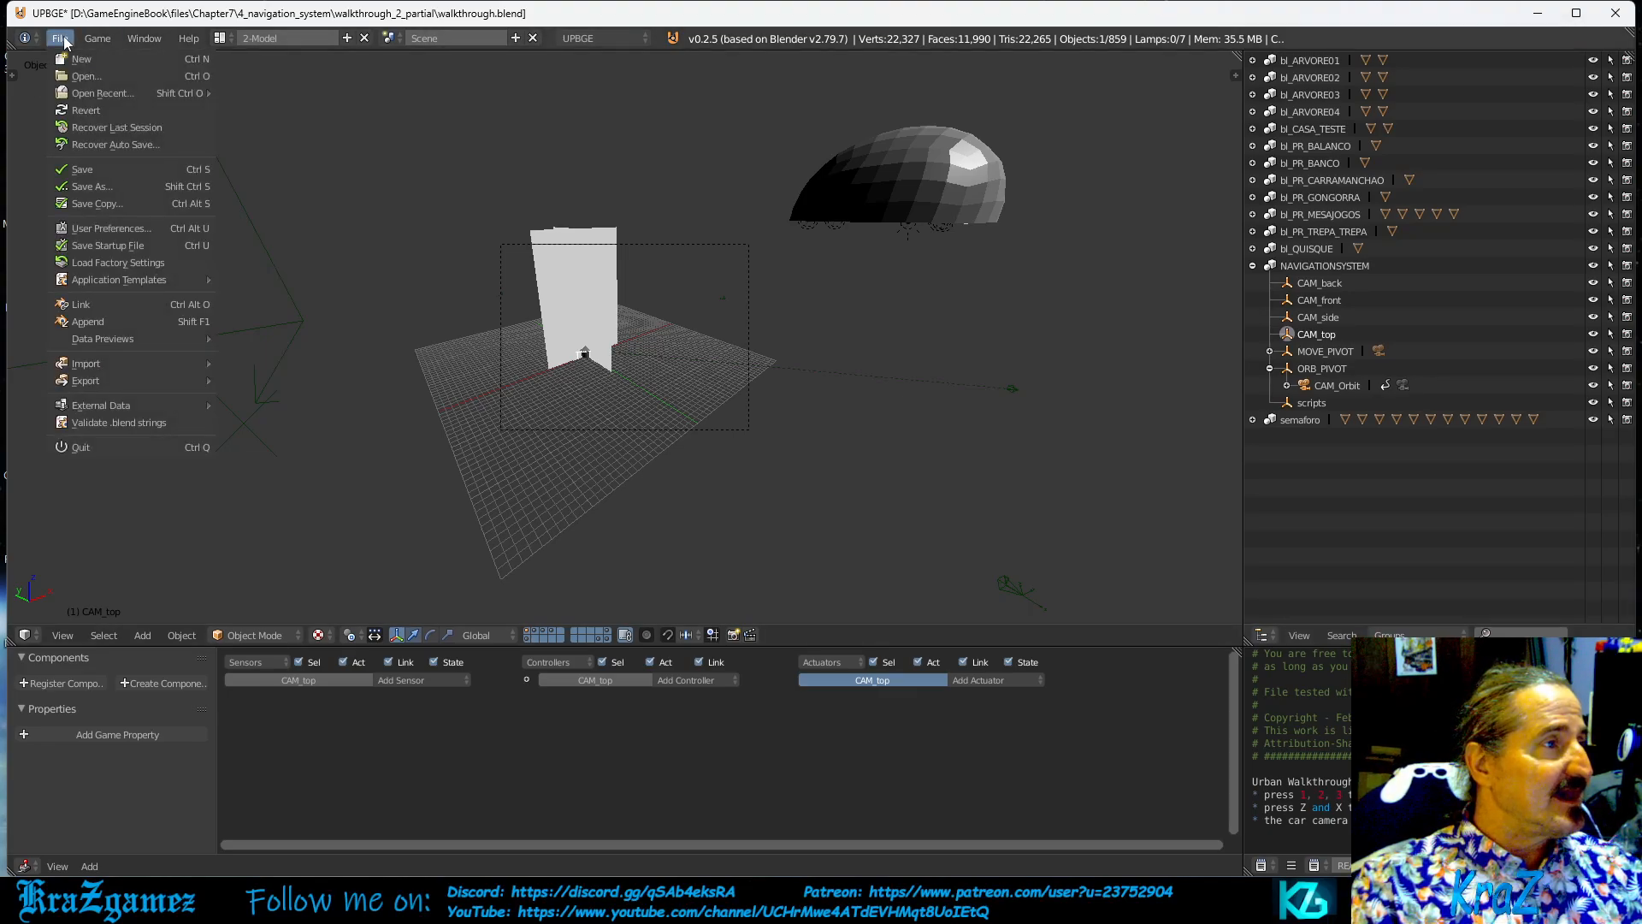
click(87, 76)
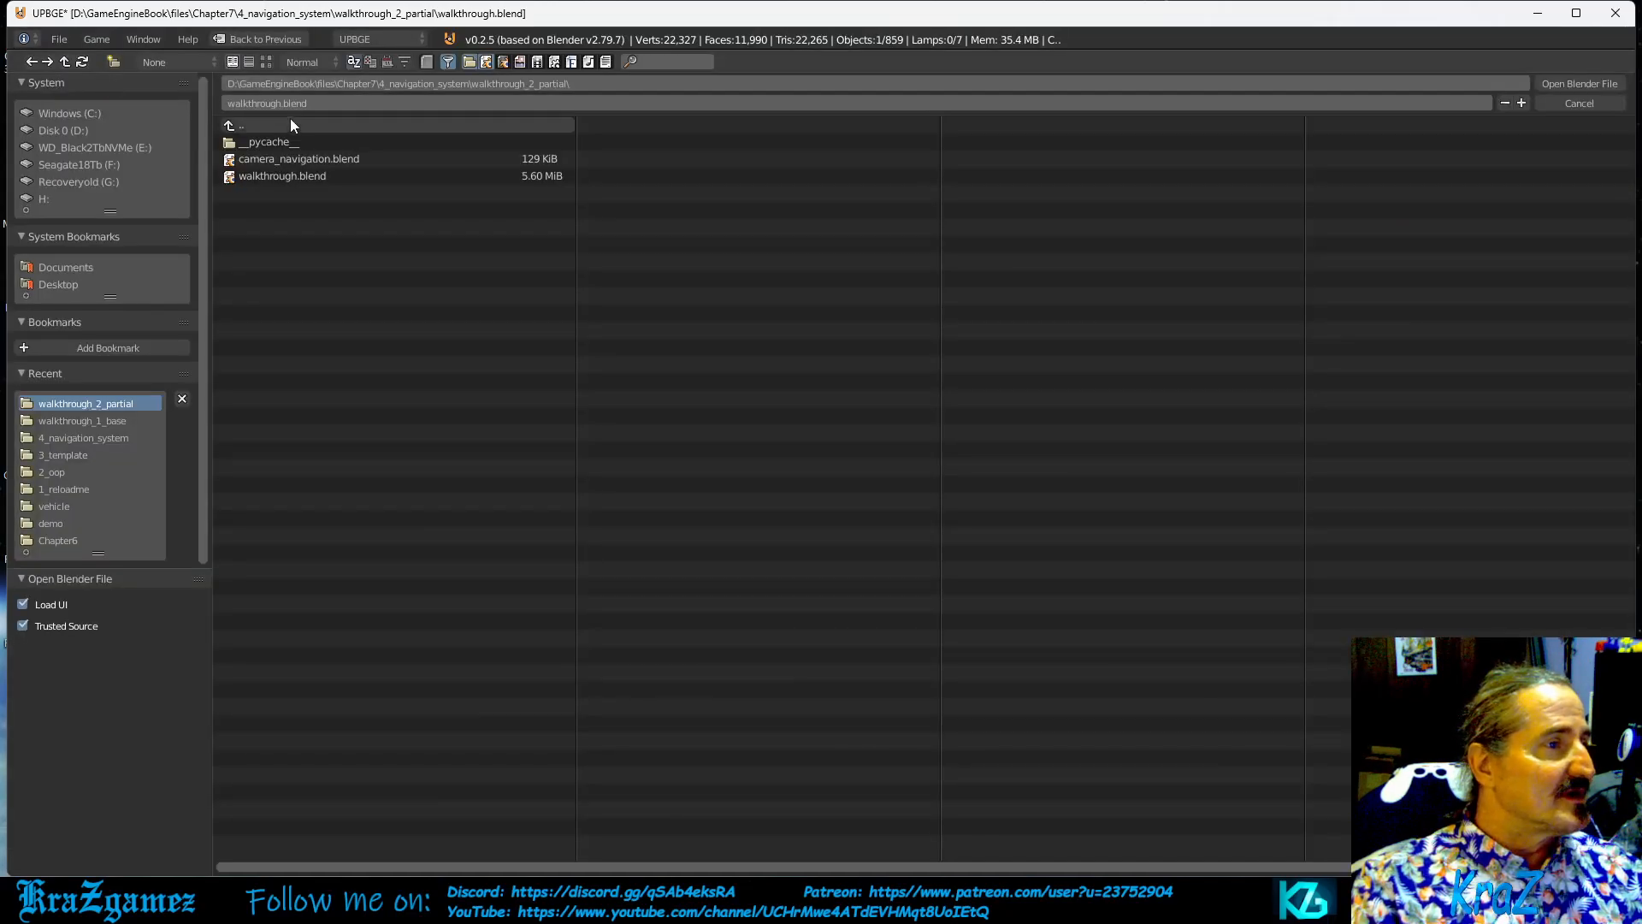
click(231, 126)
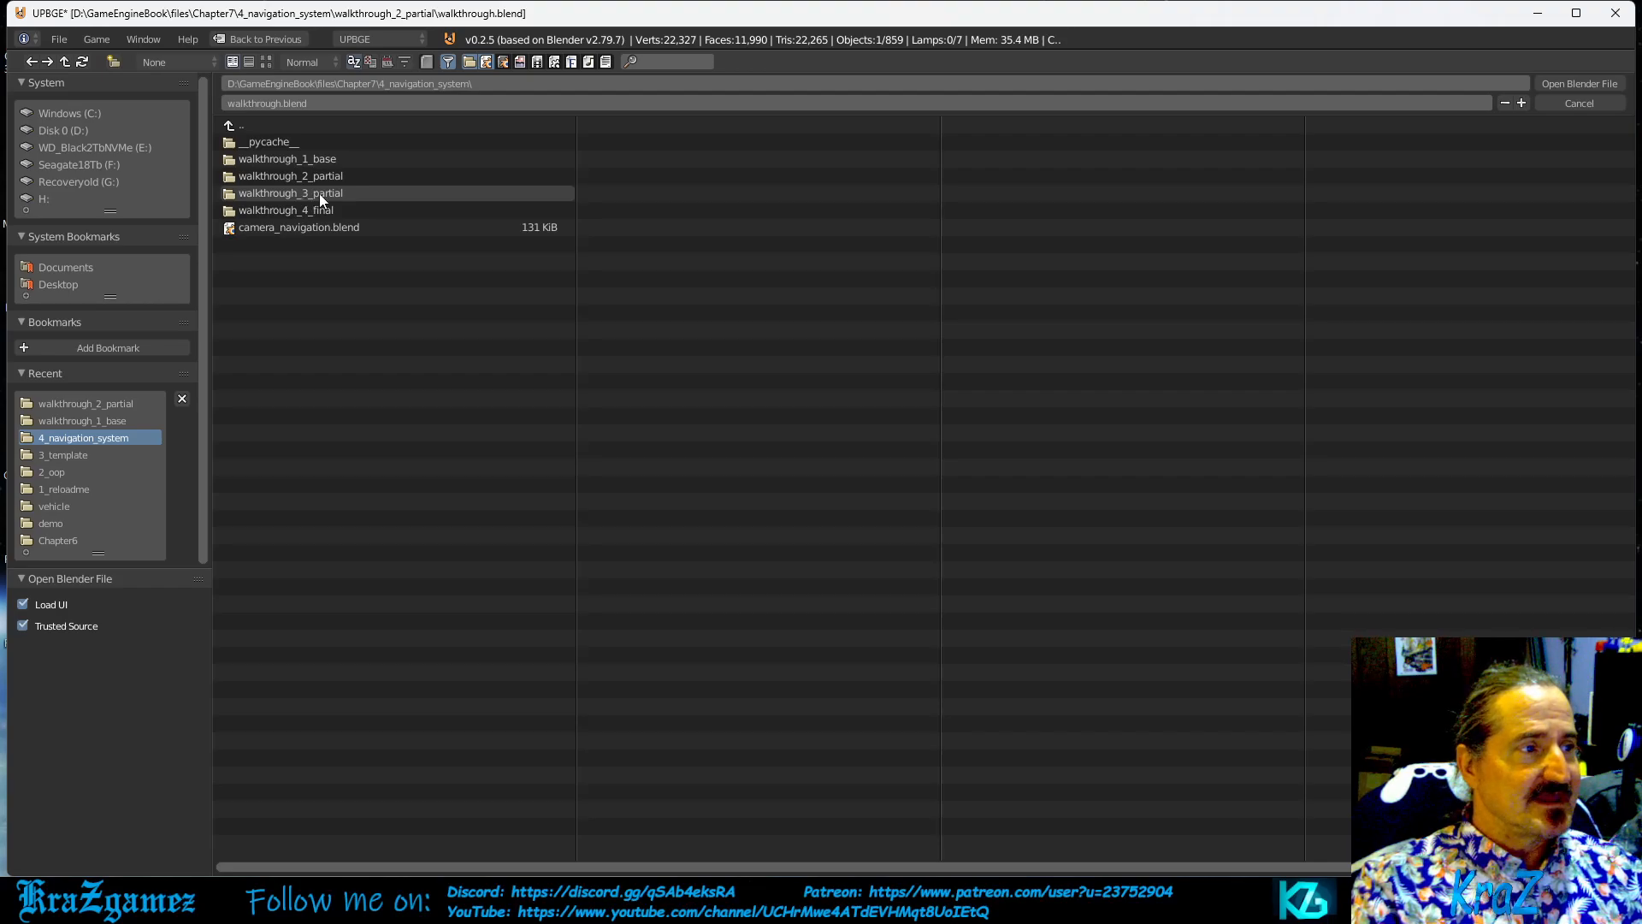
click(320, 193)
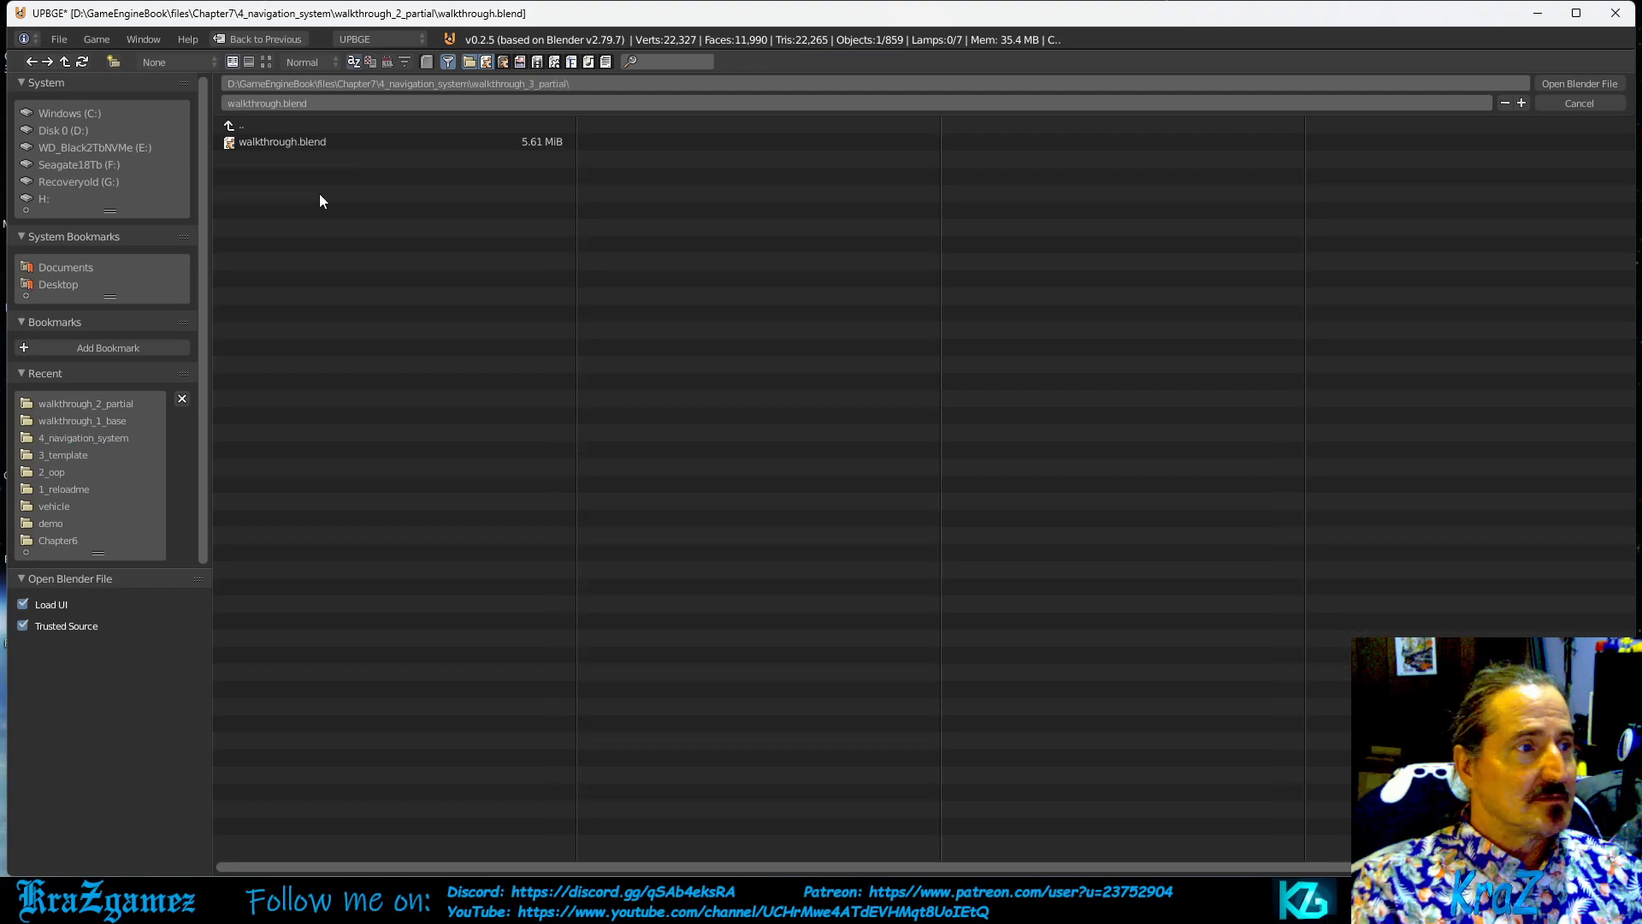
click(304, 142)
click(304, 142)
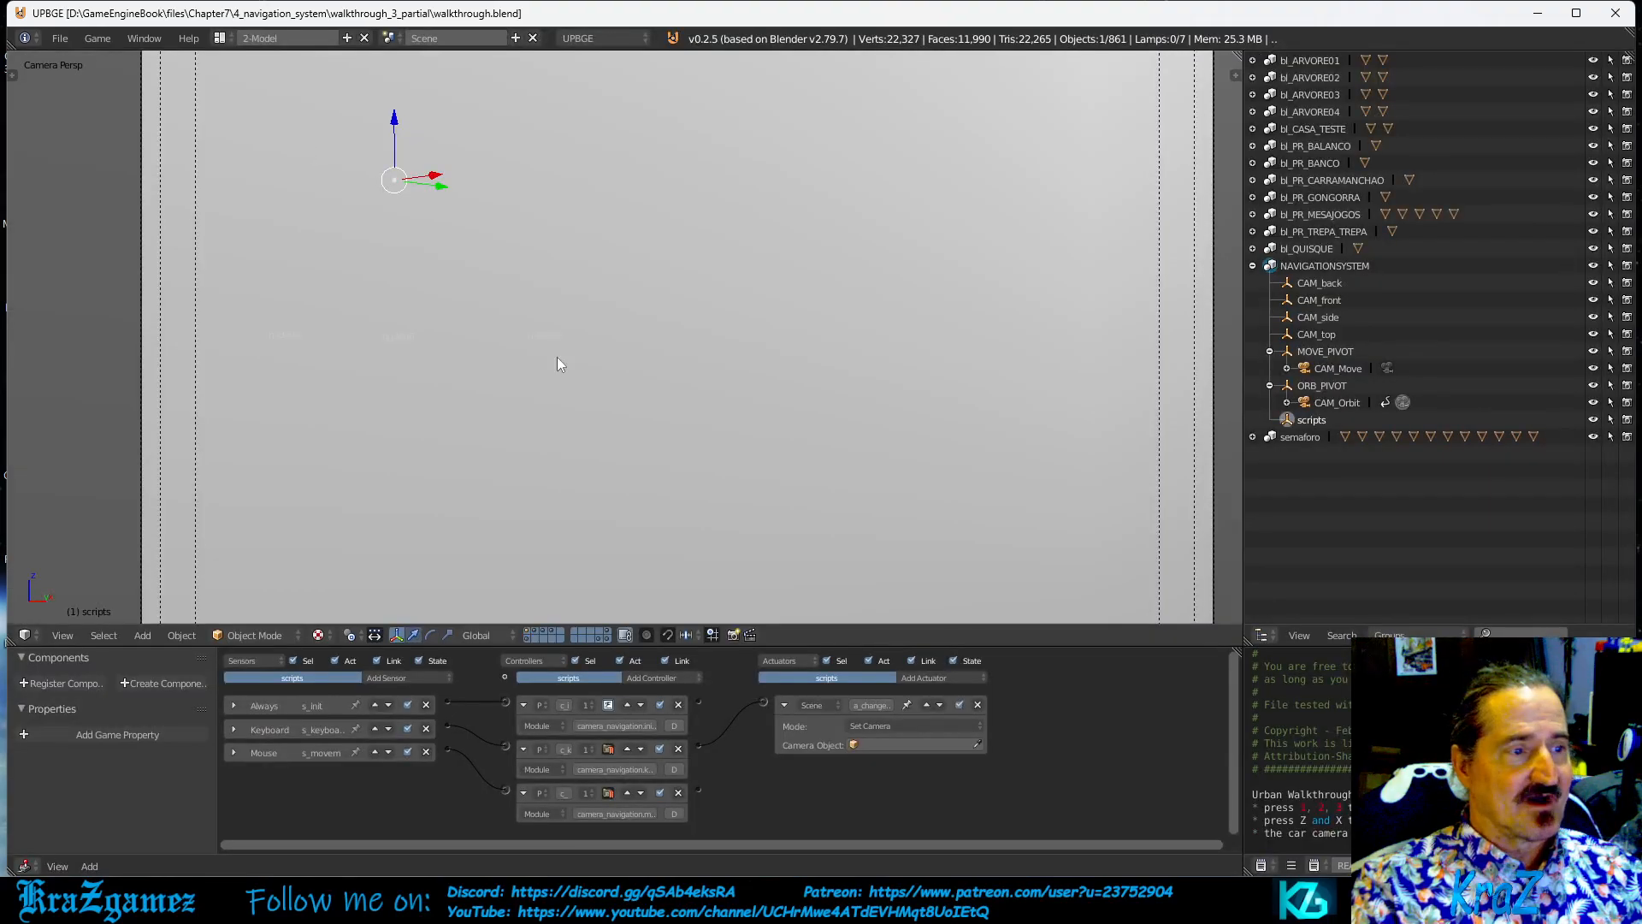
Leave the camera view and examine the whole sky dome from the side.
scroll(785, 285, down, 6)
scroll(783, 289, up, 10)
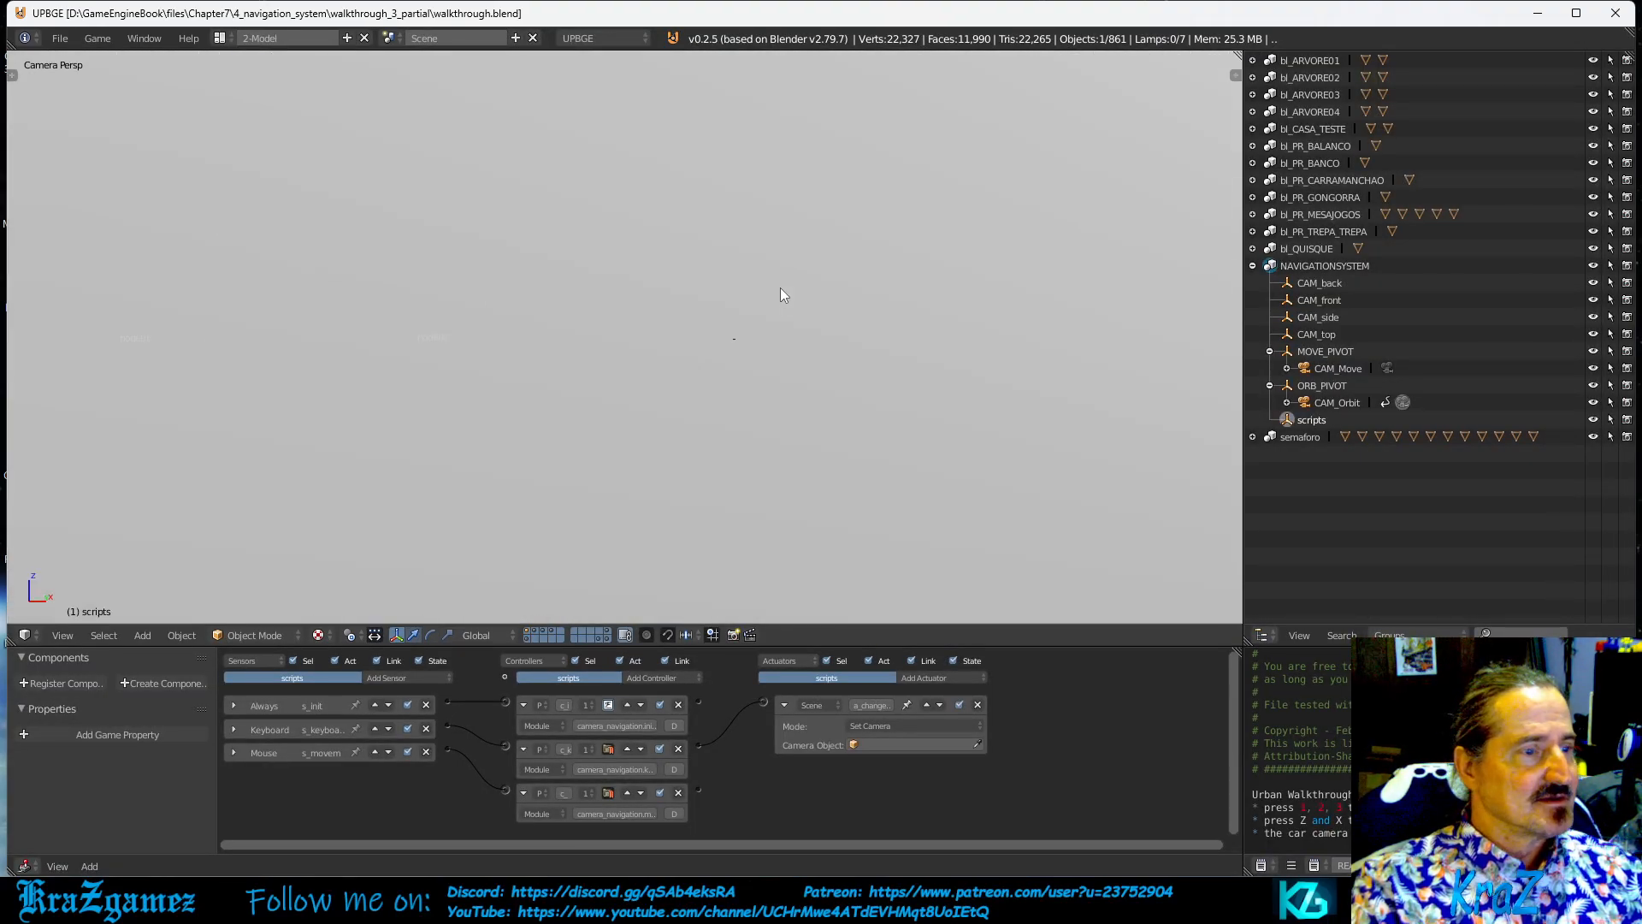
scroll(780, 288, down, 5)
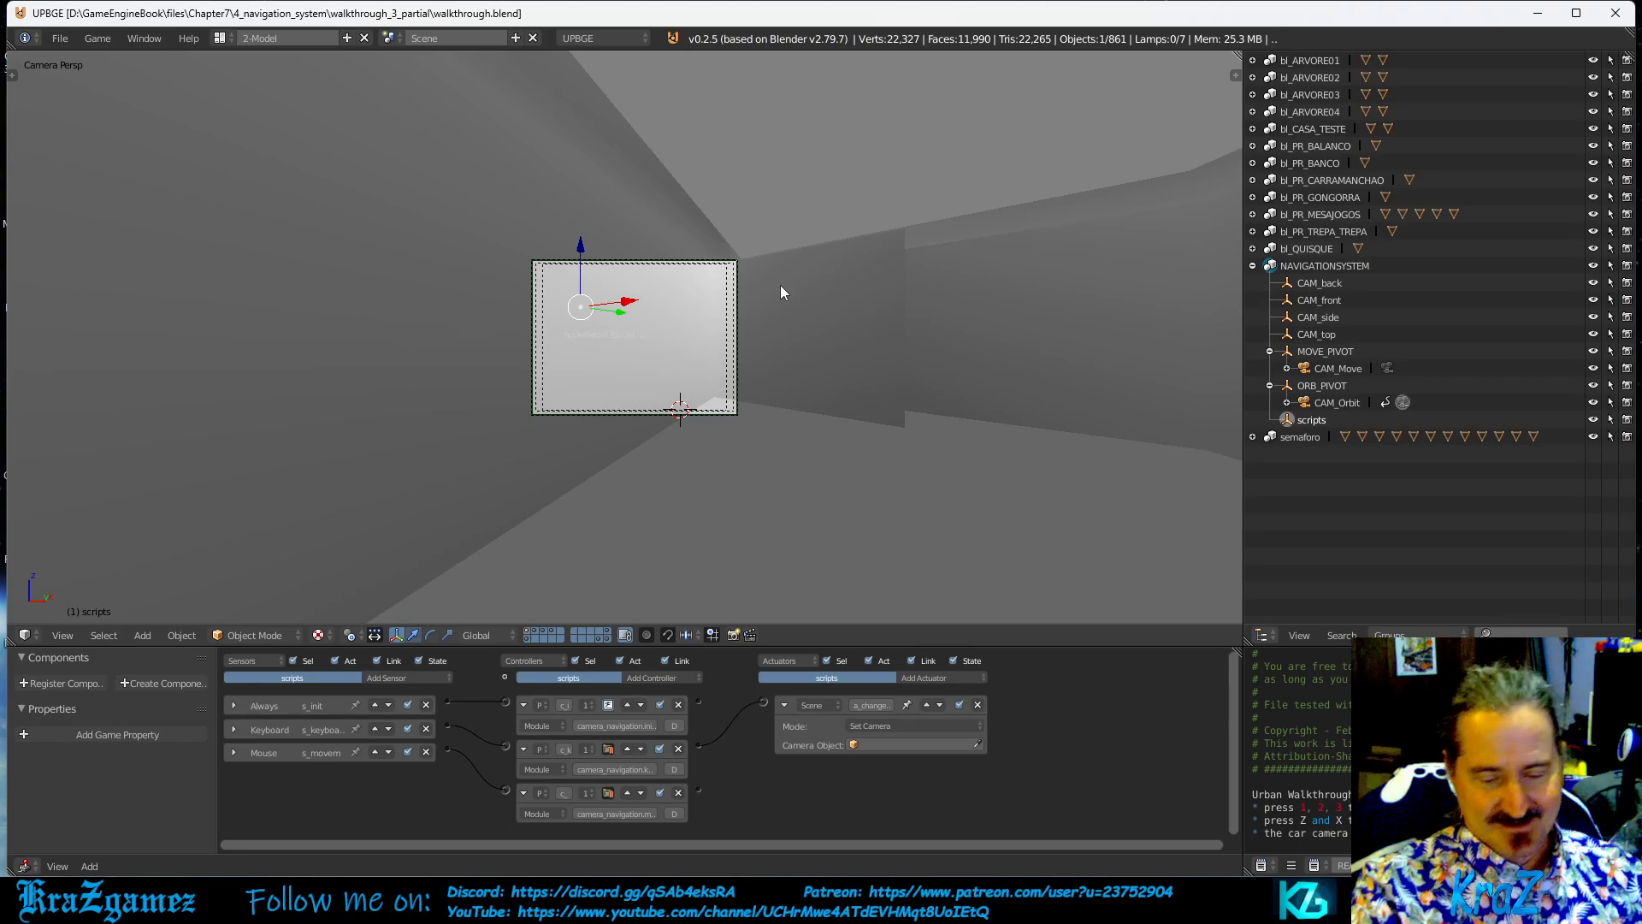
key(KP_0)
scroll(738, 279, down, 8)
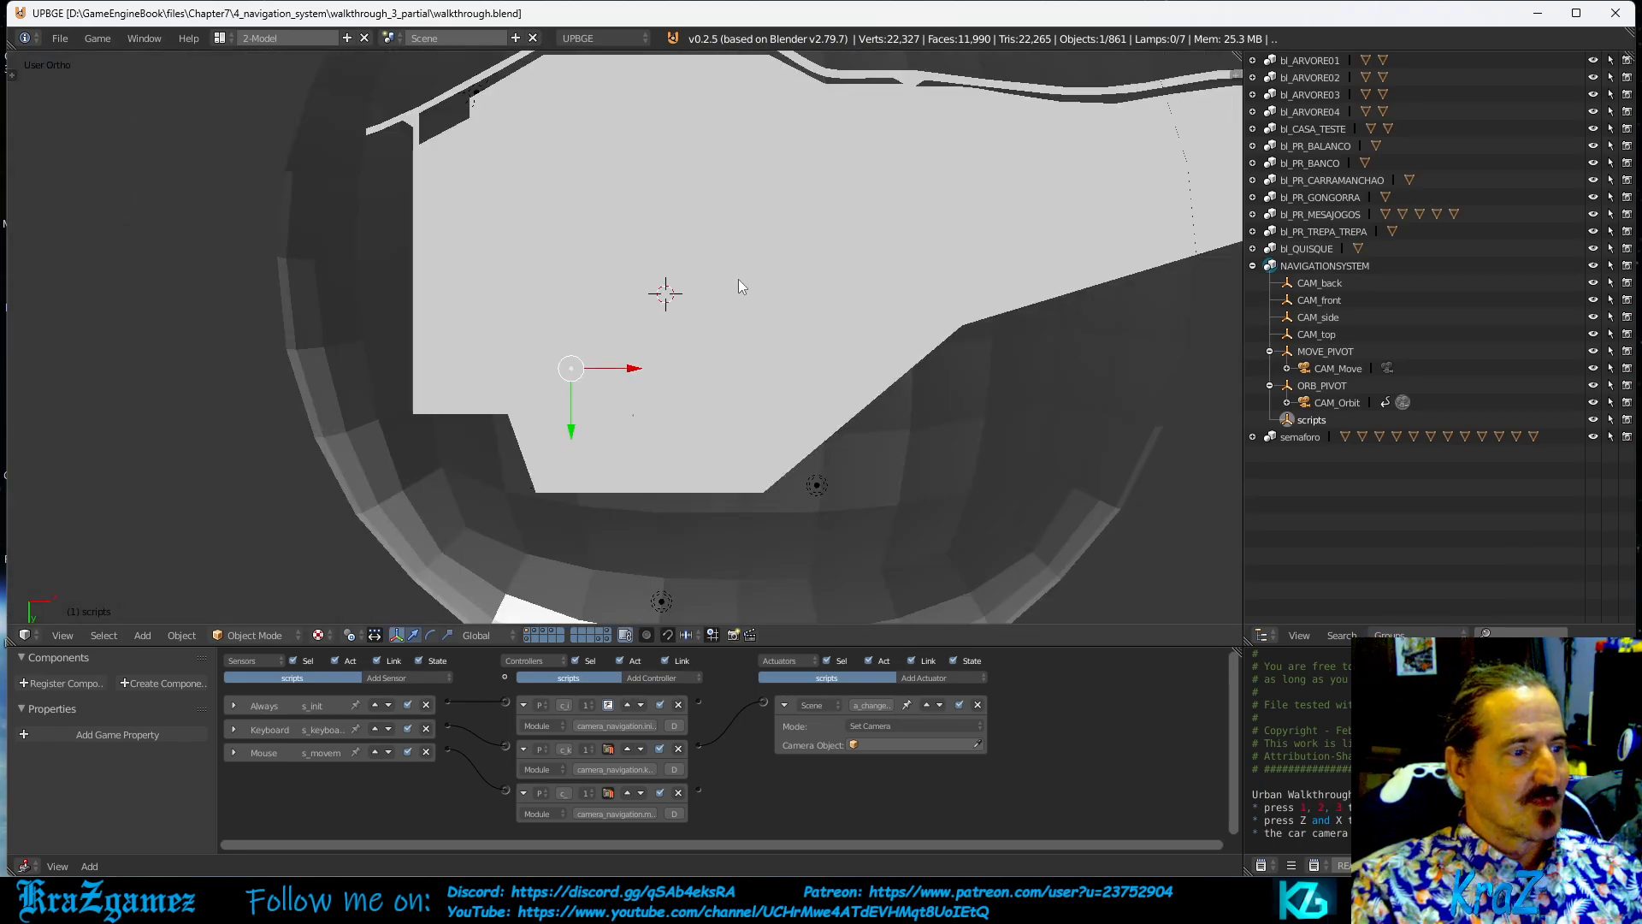
scroll(737, 279, down, 6)
middle_drag(741, 277, 697, 275)
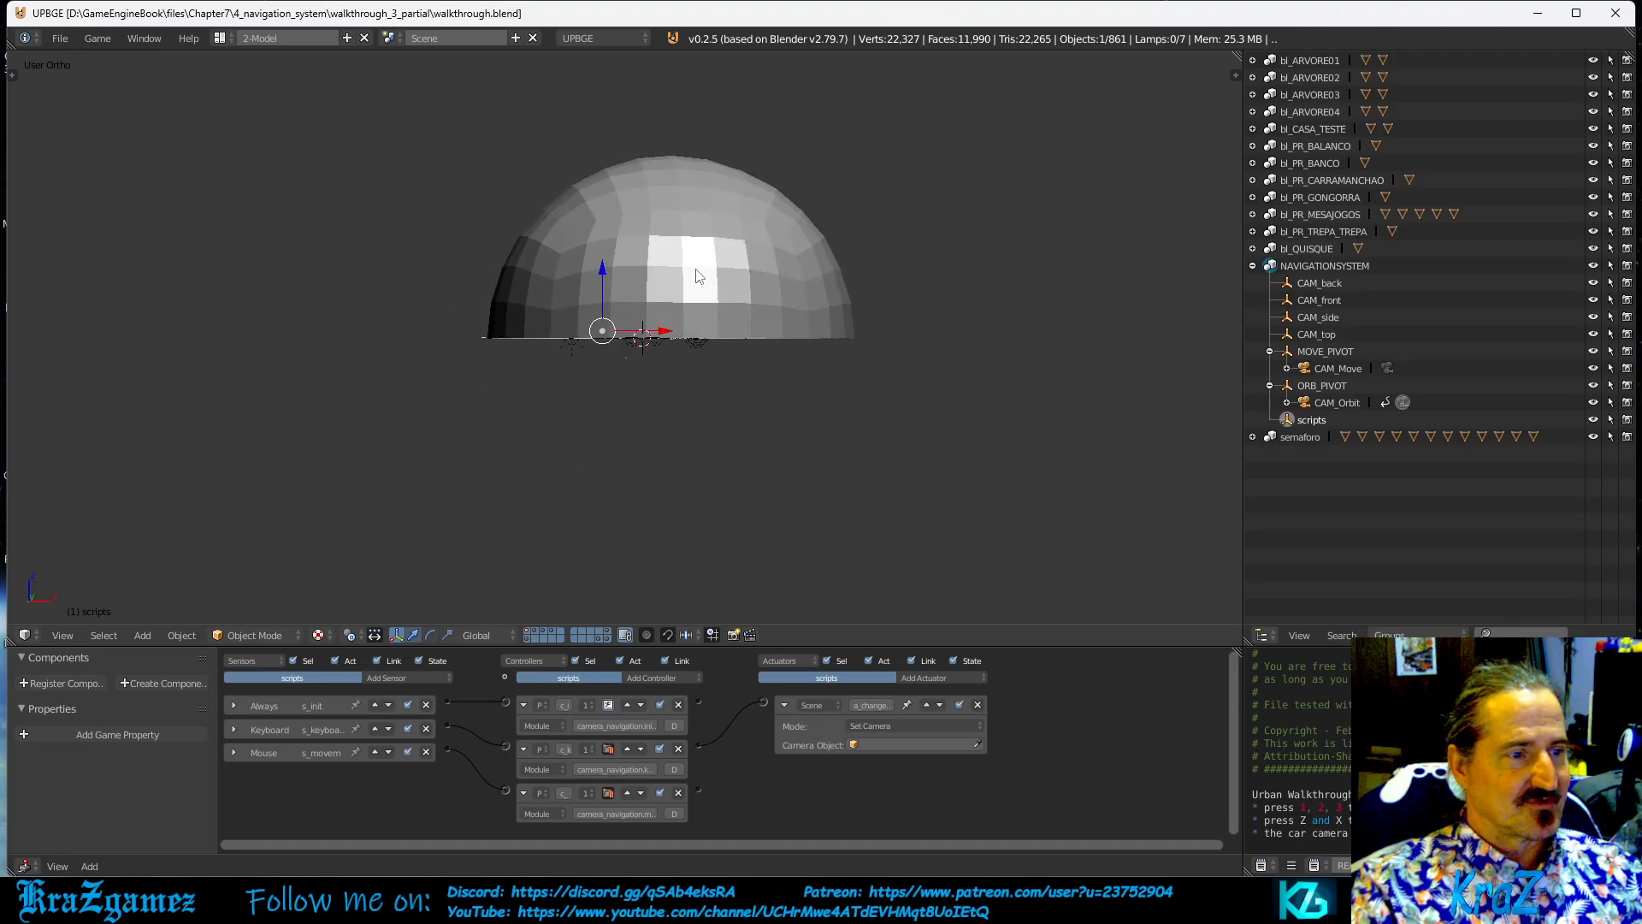
Hide the sky dome and examine the buildings underneath from an angled overview.
right_click(697, 275)
key(h)
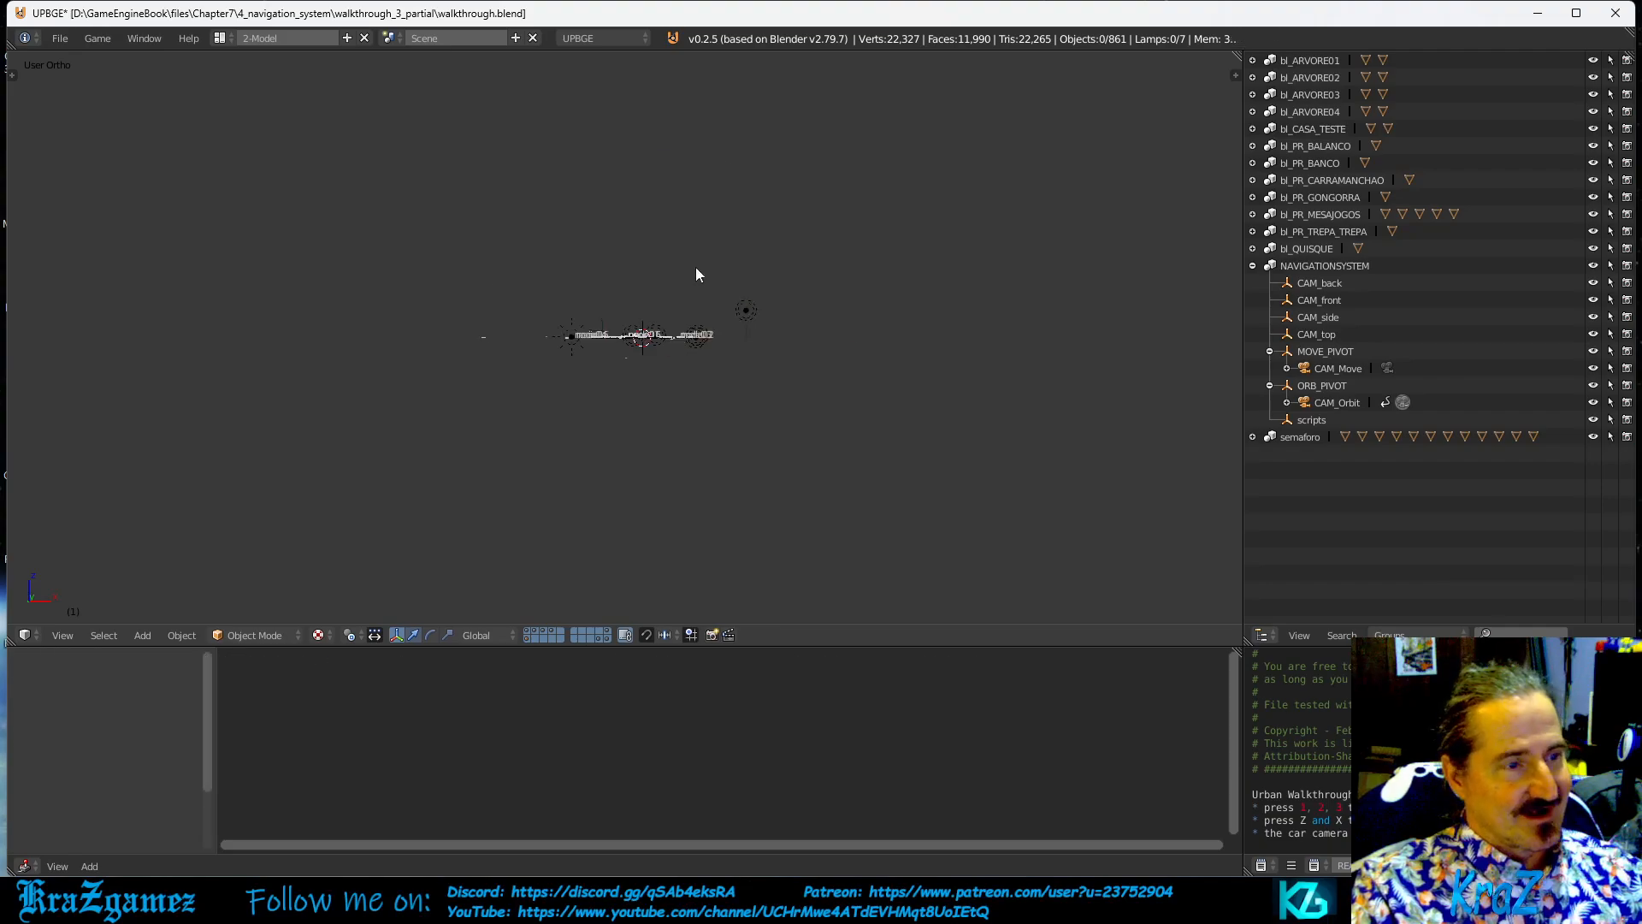
middle_drag(685, 289, 620, 342)
scroll(701, 340, up, 3)
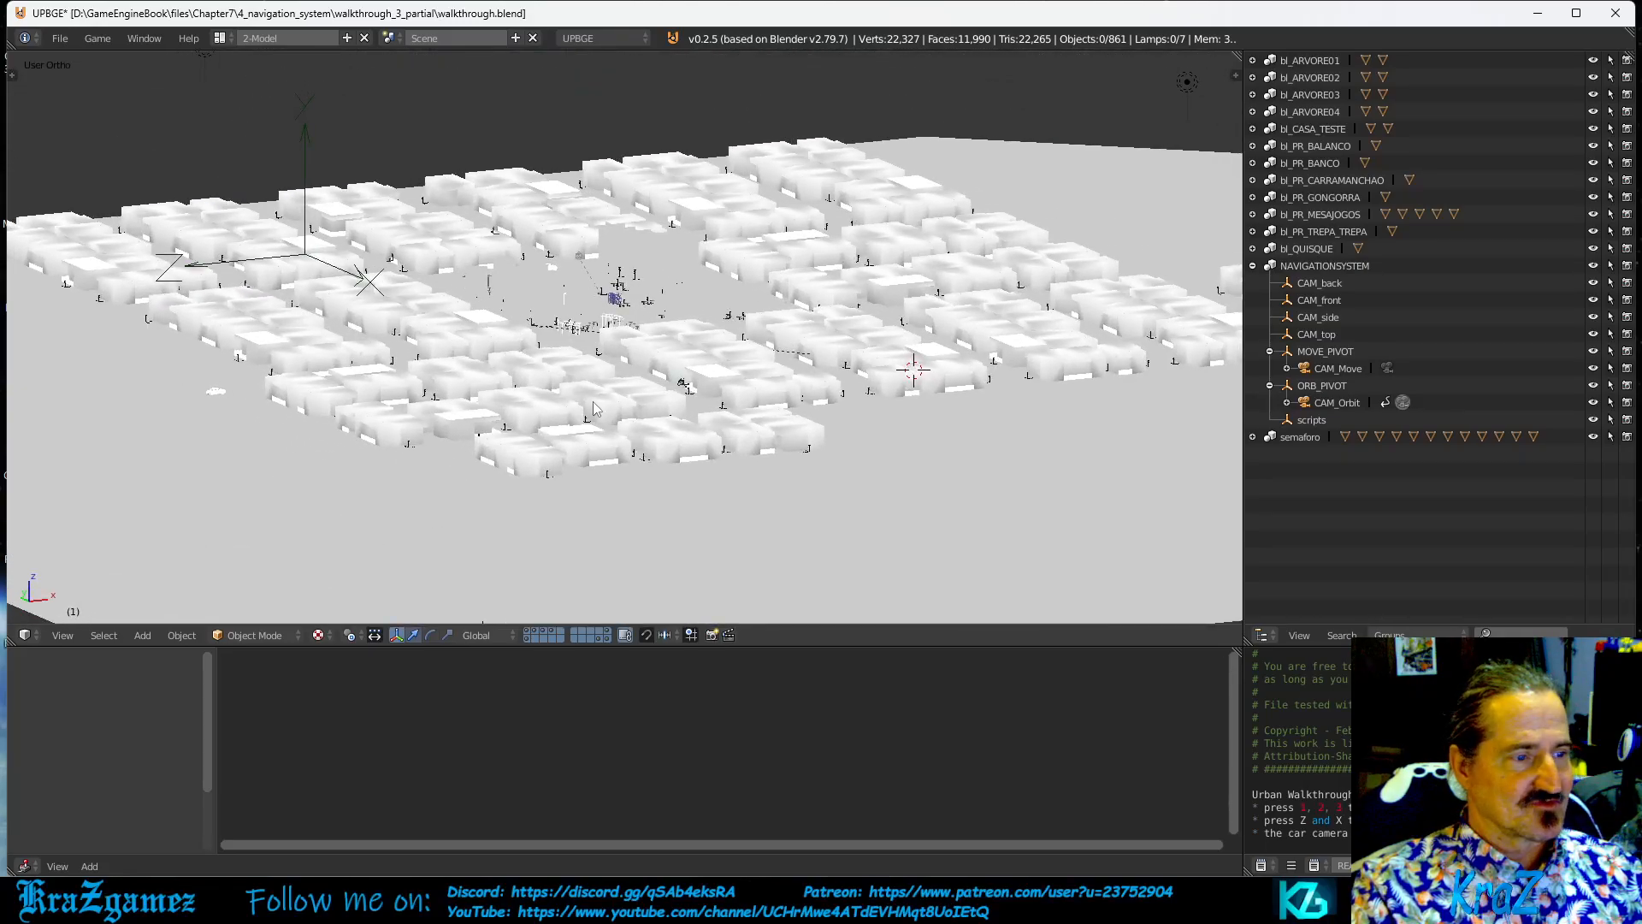
Open walkthrough.blend from the walkthrough_2_partial folder without saving the current changes.
click(61, 38)
click(85, 76)
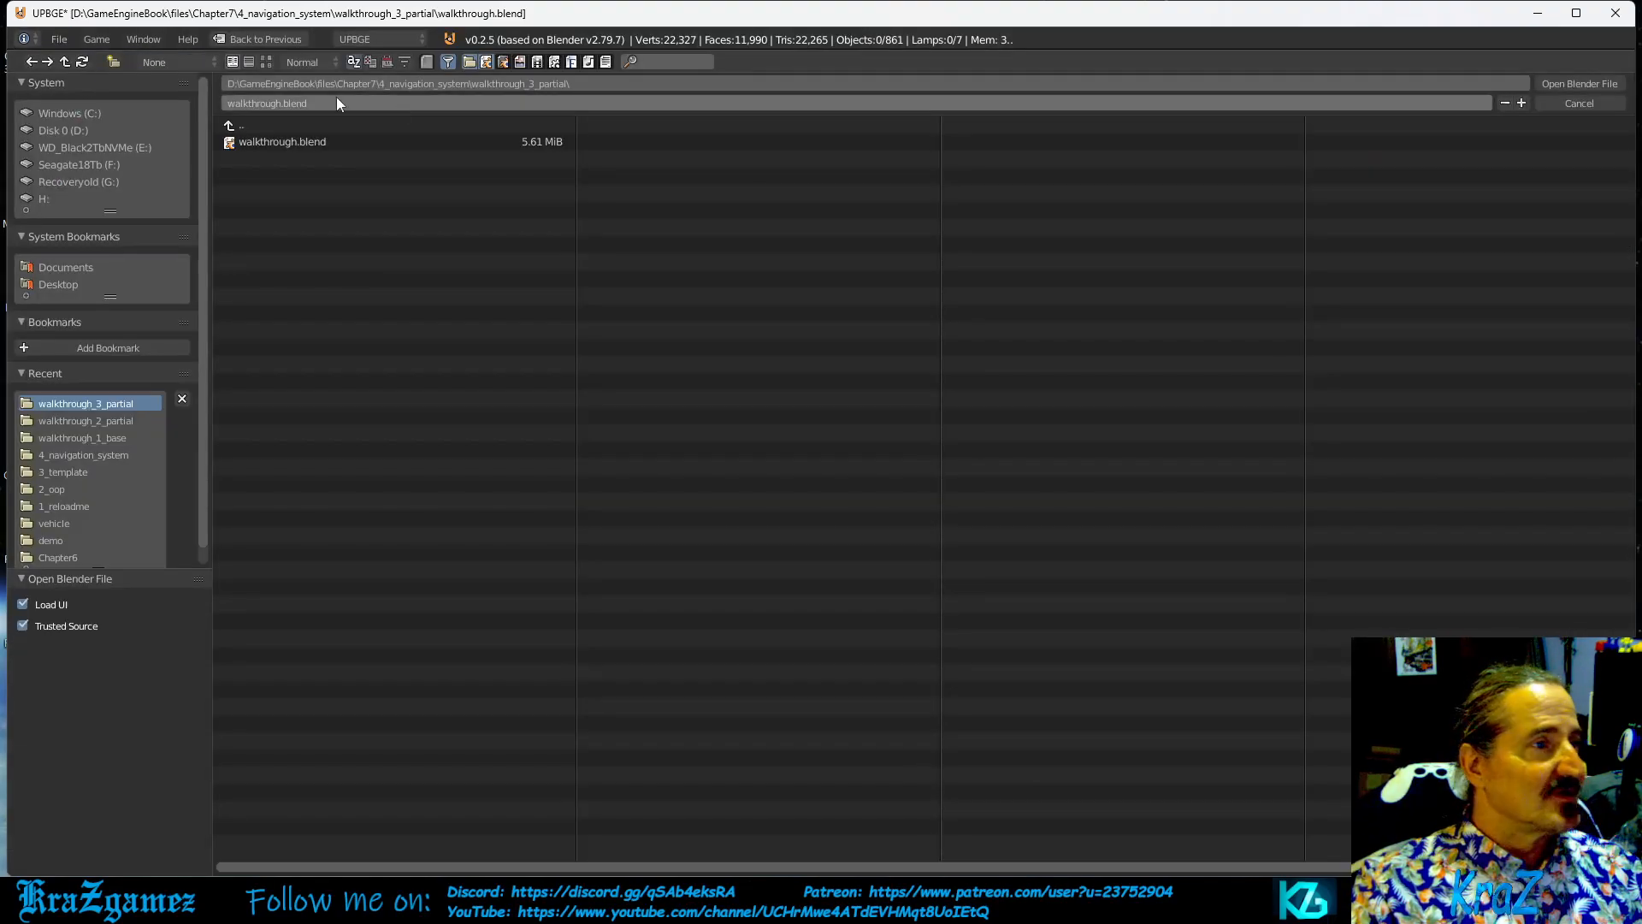
click(236, 126)
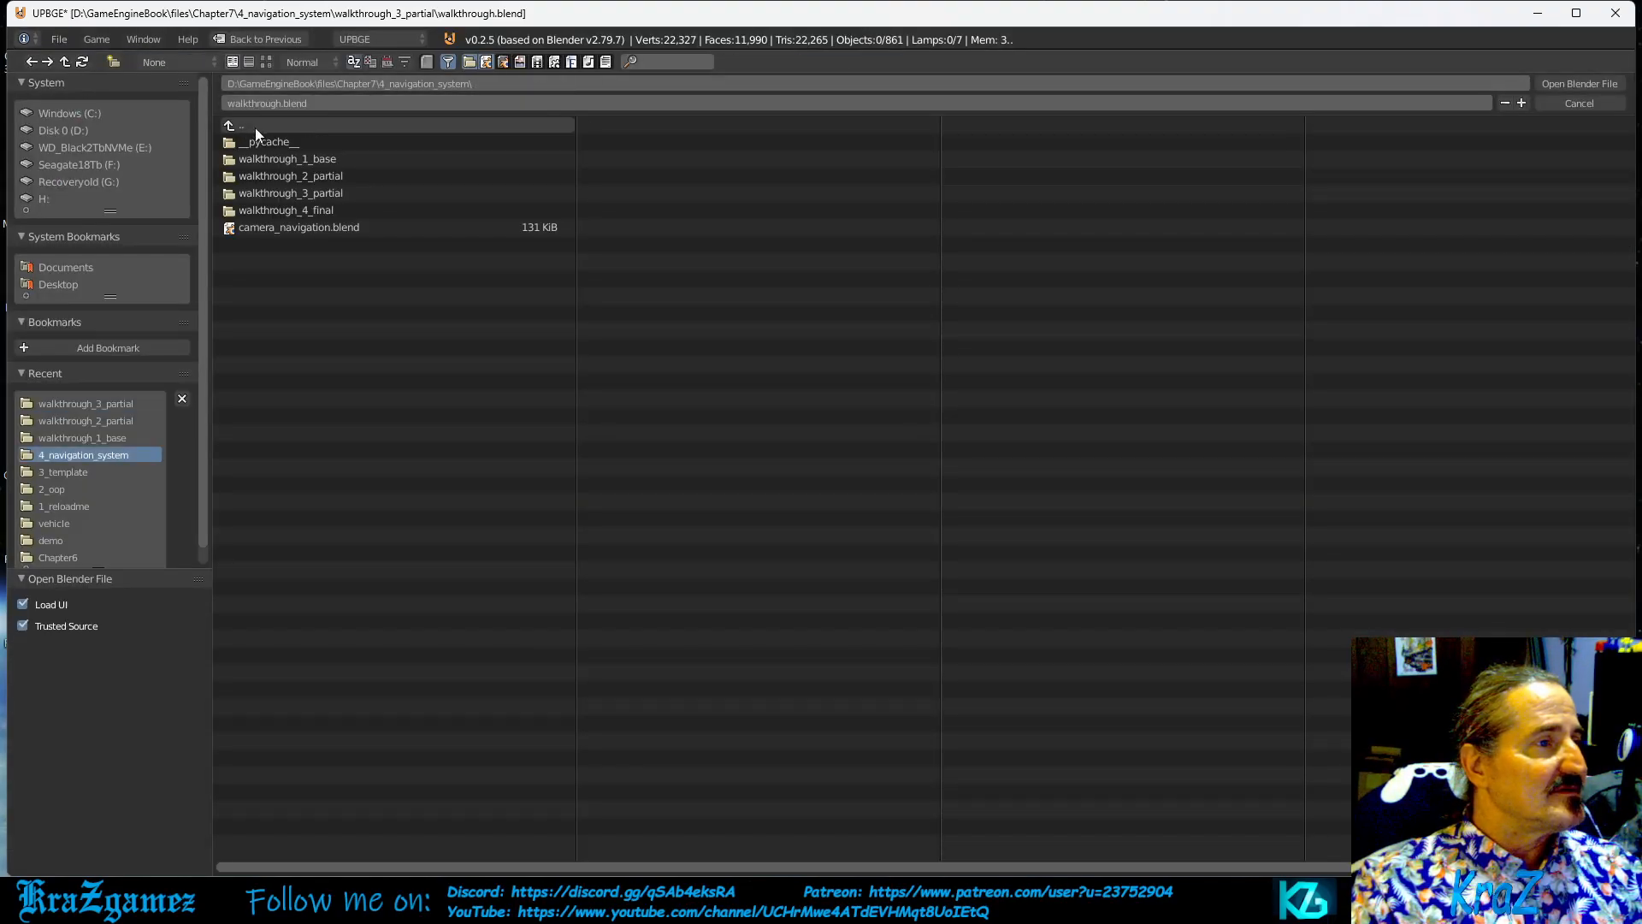
click(332, 177)
double_click(332, 176)
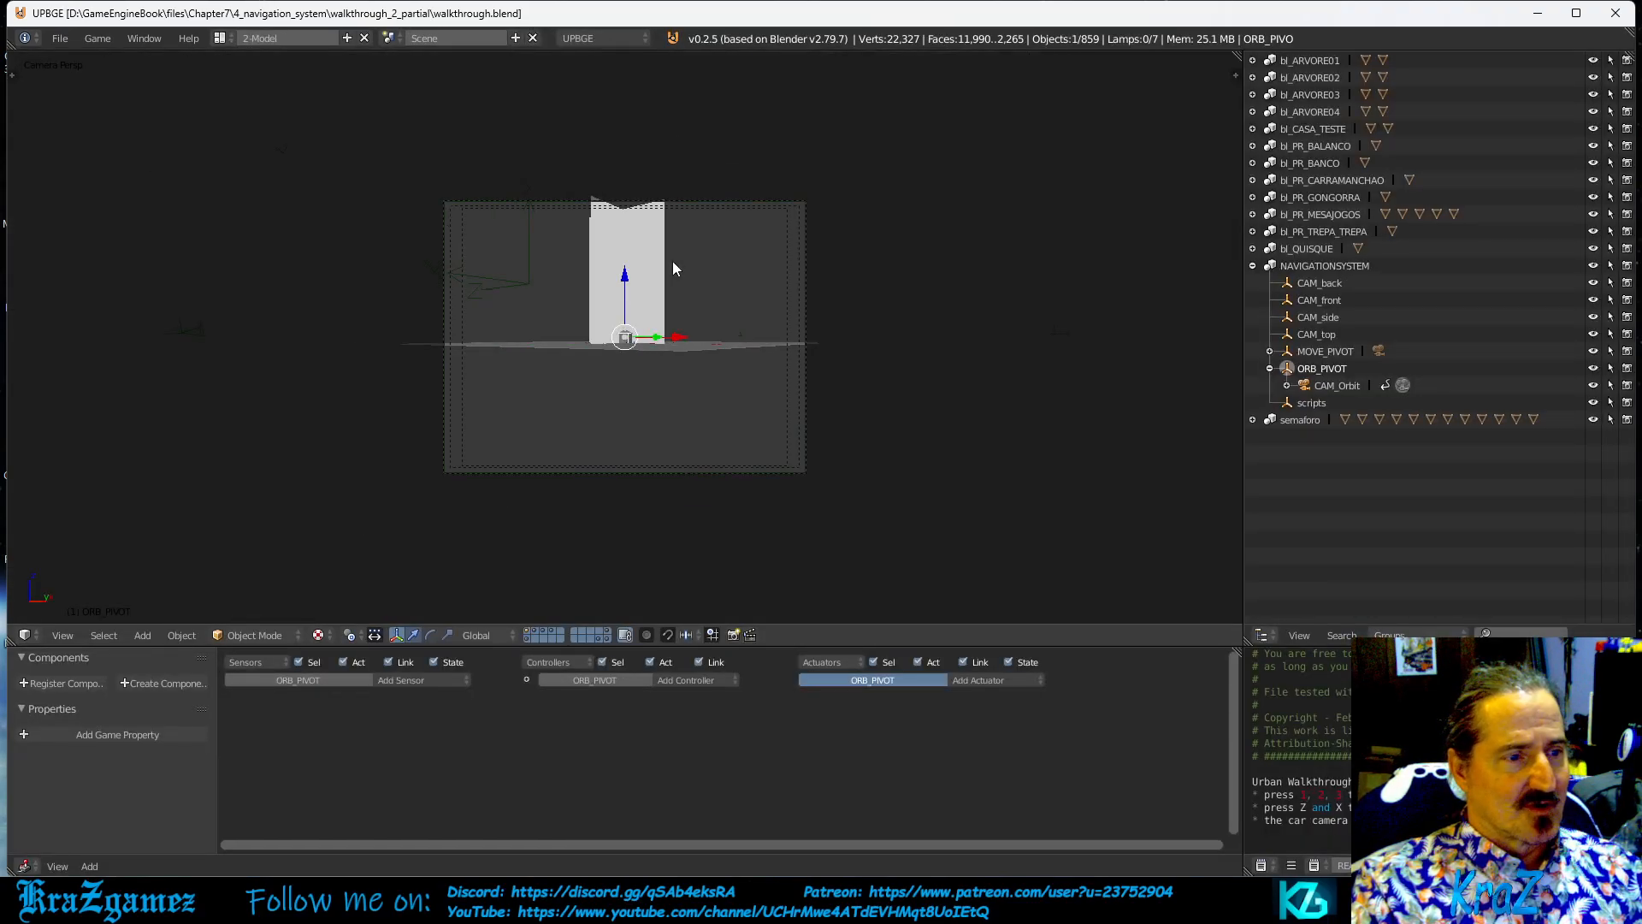
Examine from outside the camera view where ORB_PIVOT sits relative to the sky dome.
middle_drag(673, 261, 708, 303)
scroll(708, 303, down, 20)
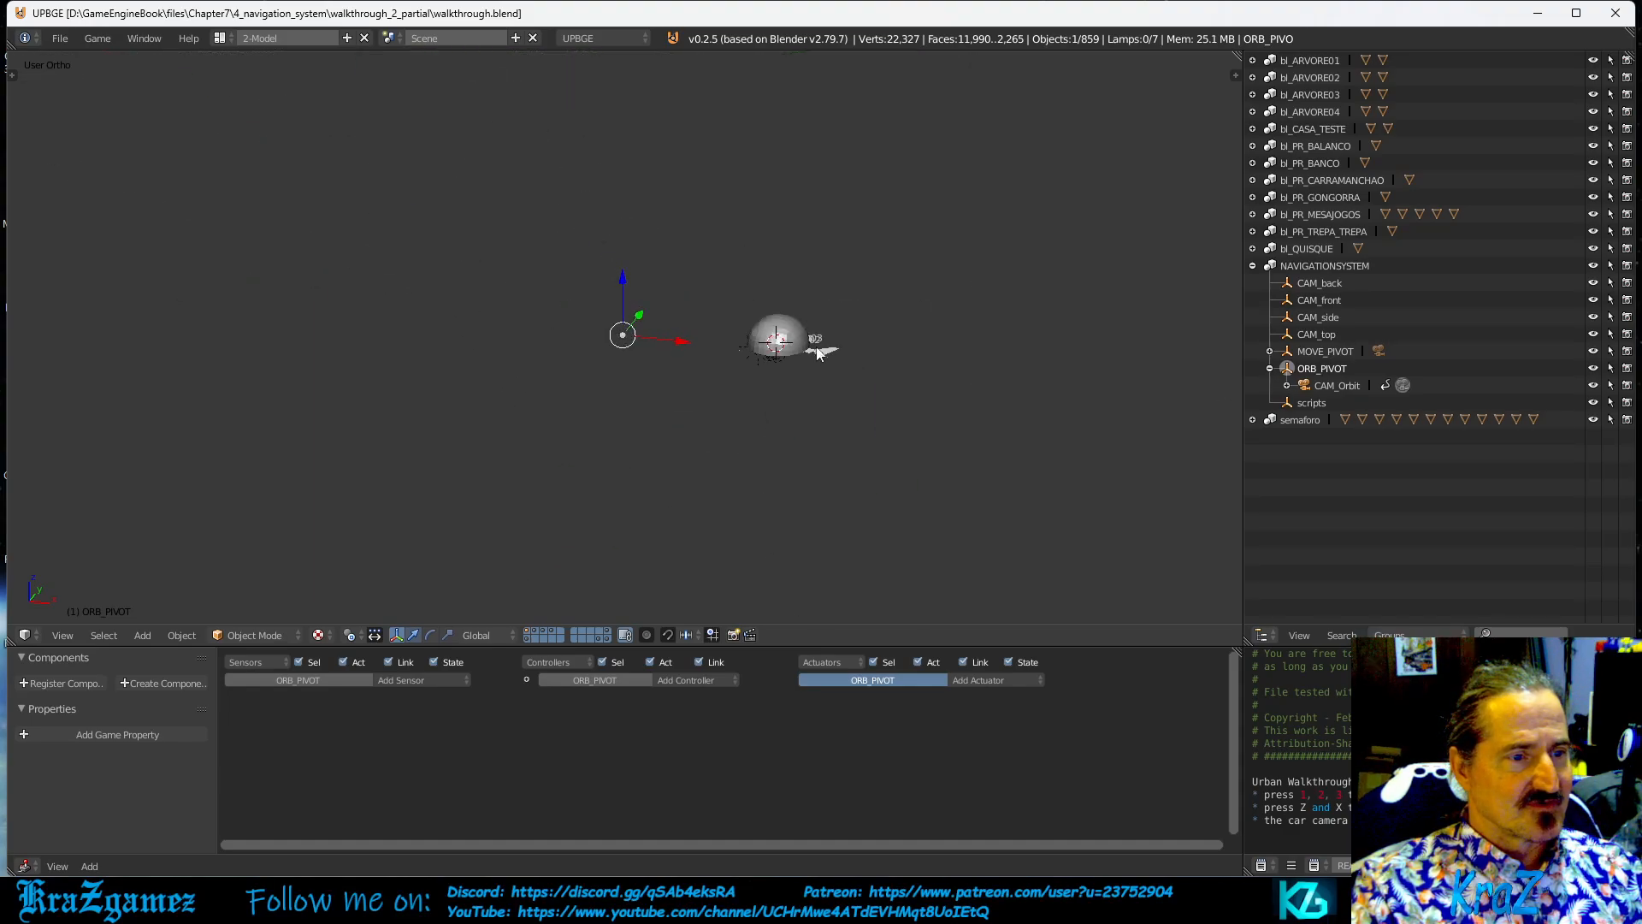
scroll(818, 353, up, 7)
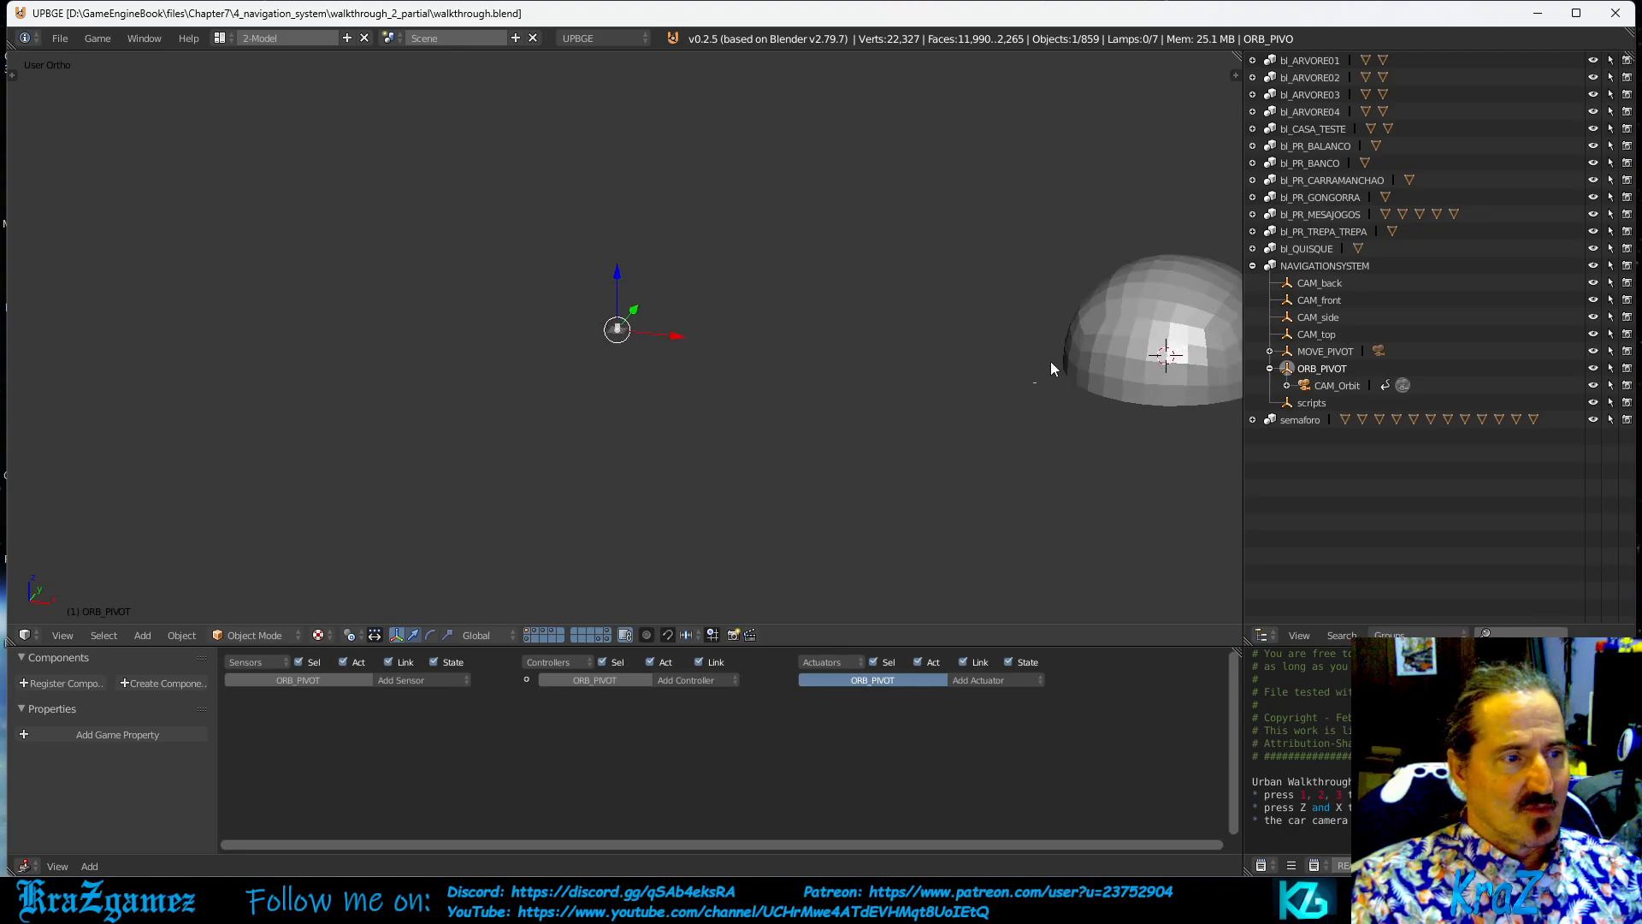